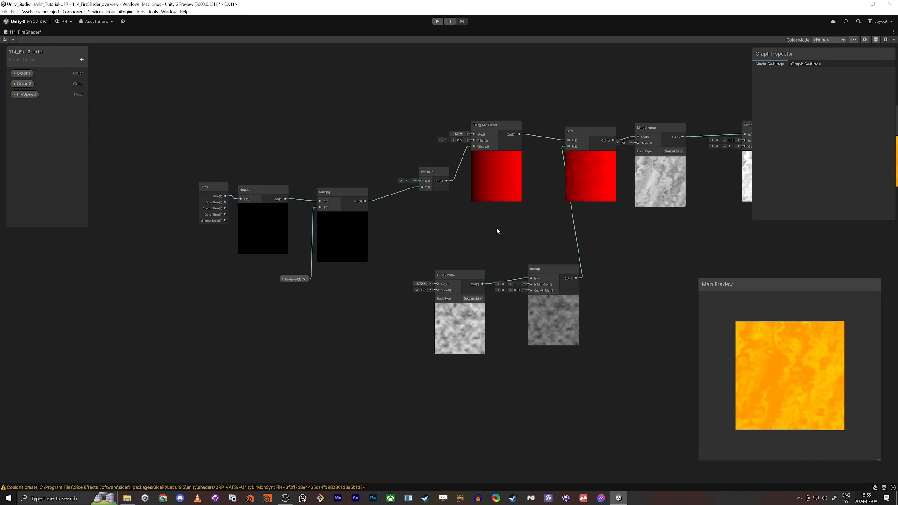
- Disconnect Vector 2 from the Offset input of Tiling And Offset, and reconnect the Remap output to the Add node's B input
middle_click_drag(529, 222, 463, 236)
scroll(145, 198, "up", 4)
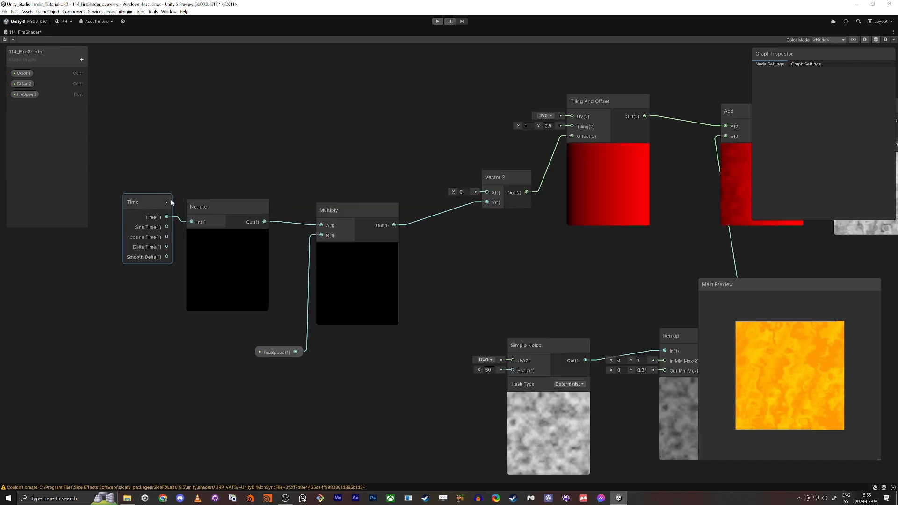
middle_click_drag(477, 267, 411, 323)
scroll(410, 323, "down", 2)
left_click(509, 206)
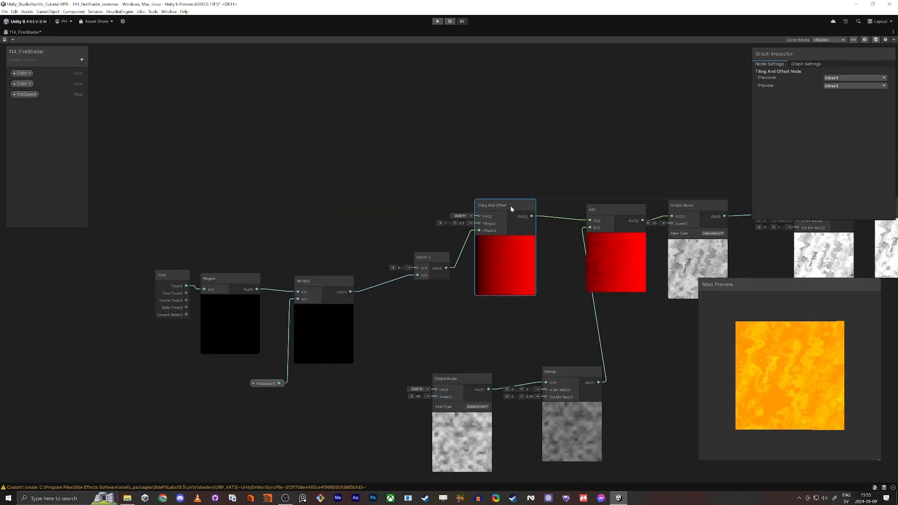
key("Delete")
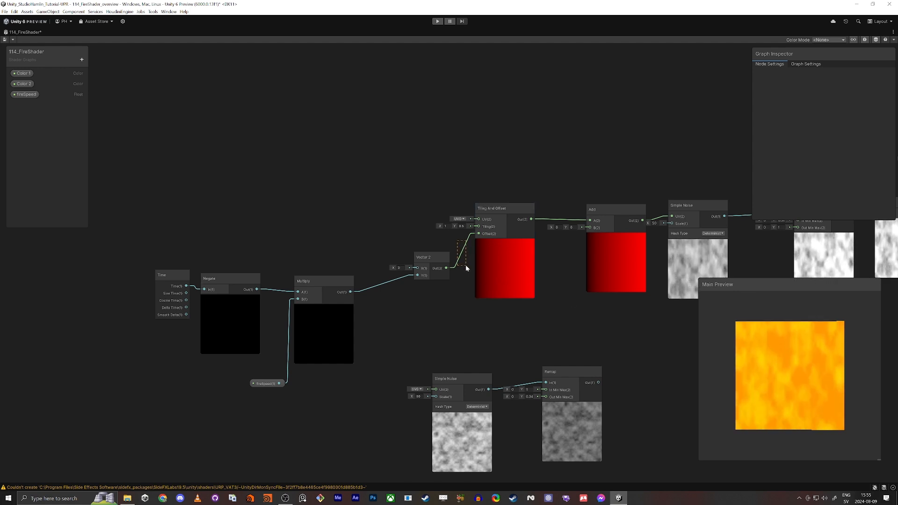
key("Delete")
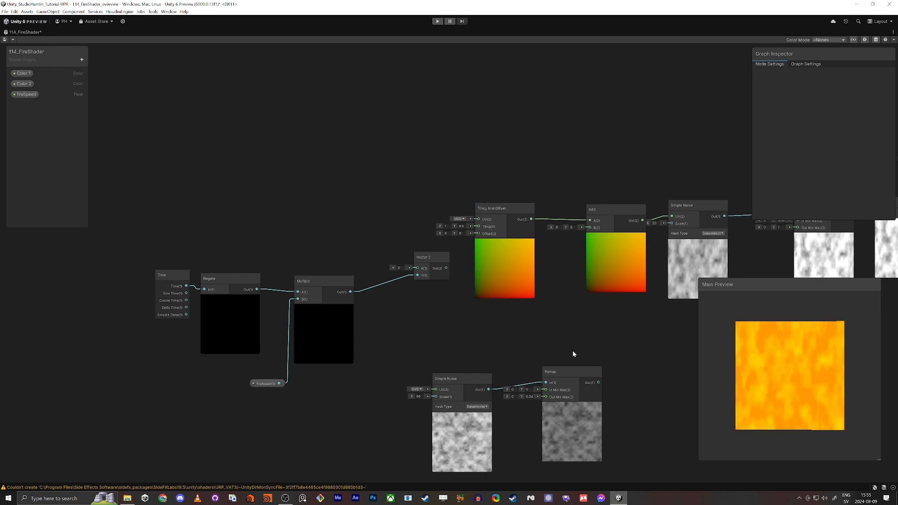
left_click_drag(593, 228, 590, 228)
- Move the Time, Negate, fireSpeed, Multiply and Vector 2 nodes together to free space left of the Simple Noise that feeds Remap
middle_click_drag(414, 318, 442, 257)
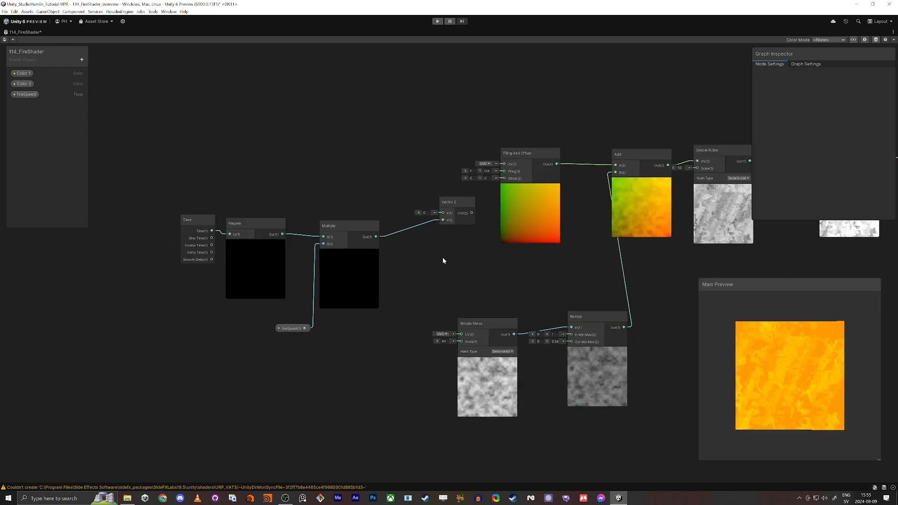
left_click(465, 197)
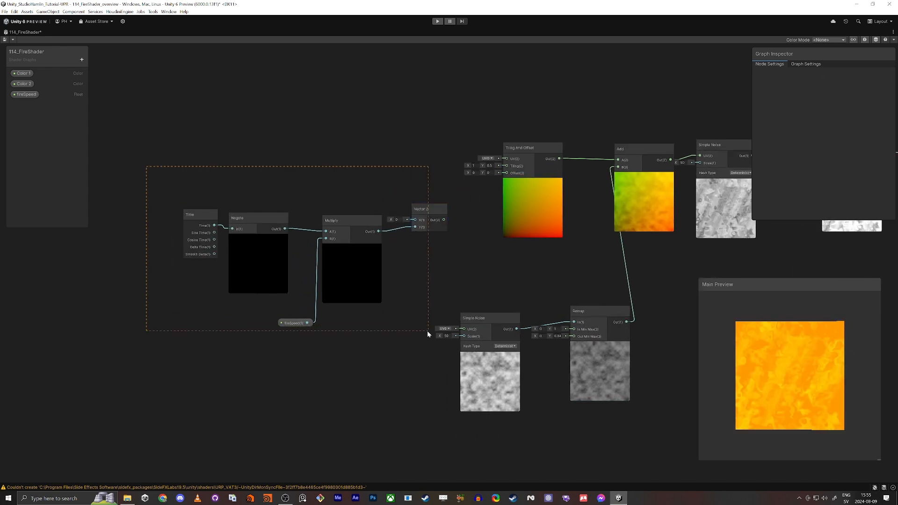
left_click_drag(428, 331, 428, 331)
left_click_drag(436, 207, 373, 314)
left_click(320, 291)
middle_click_drag(373, 271, 396, 221)
scroll(444, 275, "up", 3)
scroll(458, 302, "down", 3)
middle_click_drag(427, 308, 540, 240)
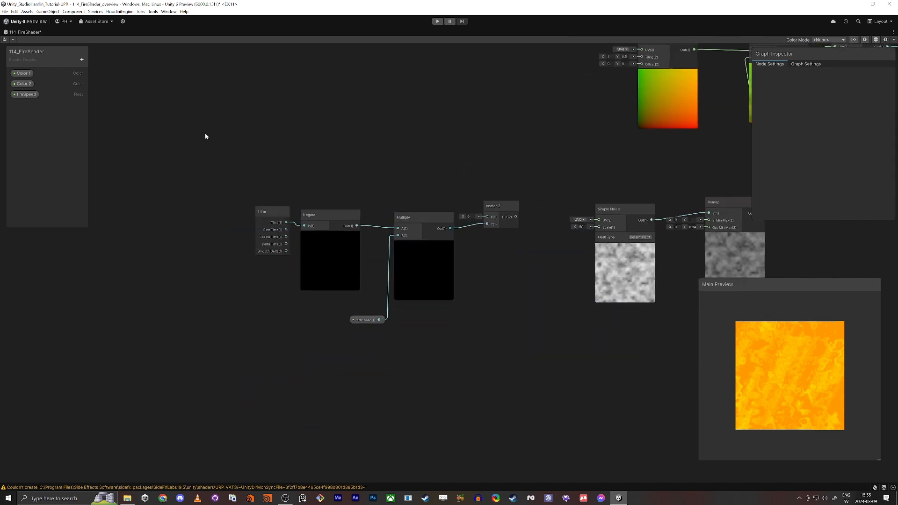
left_click_drag(503, 327, 504, 327)
left_click_drag(505, 210, 435, 387)
- Create a Tiling And Offset node, connect it to the UV input of the Simple Noise before Remap, and place it well left
left_click(436, 287)
key("space")
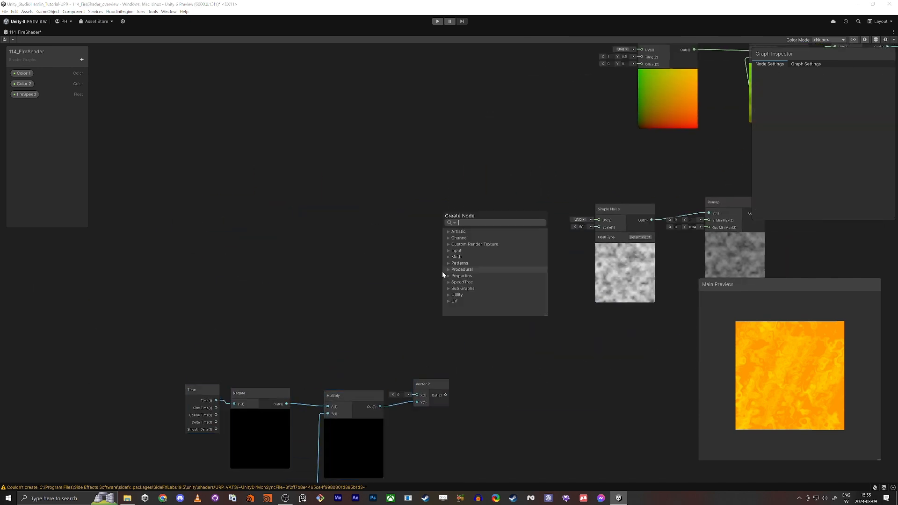
type("tiling")
key("Return")
left_click_drag(462, 288, 455, 267)
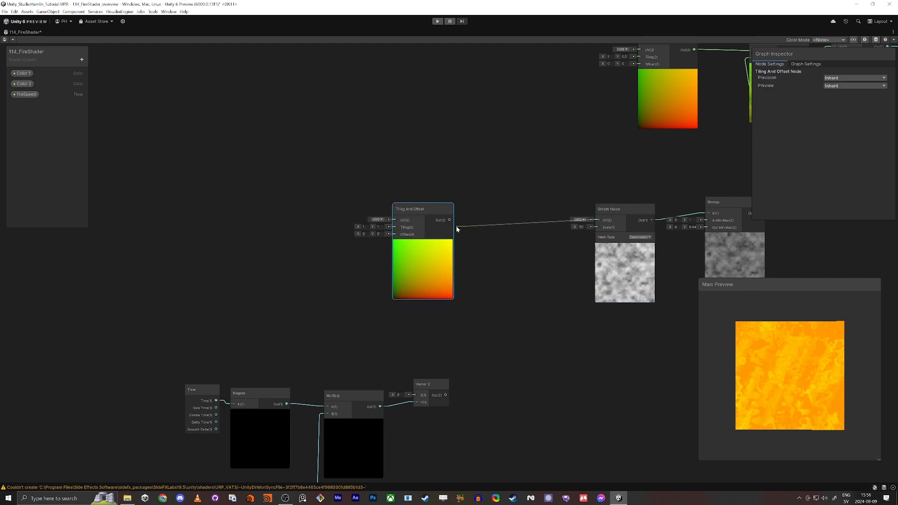
left_click_drag(455, 226, 334, 210)
- Insert an Add node between the new Tiling And Offset and Simple Noise, with Vector 2 connected to its B input
left_click(422, 252)
key("space")
type("add")
key("Return")
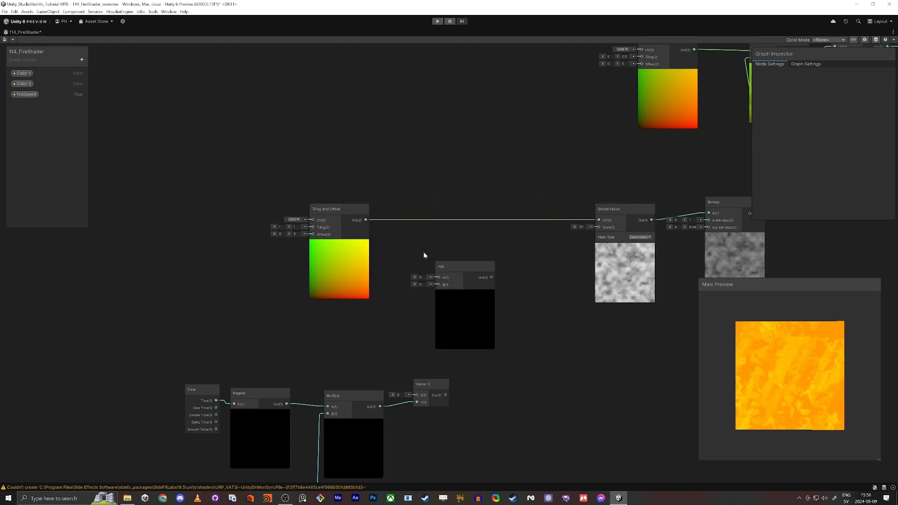
left_click_drag(437, 277, 368, 232)
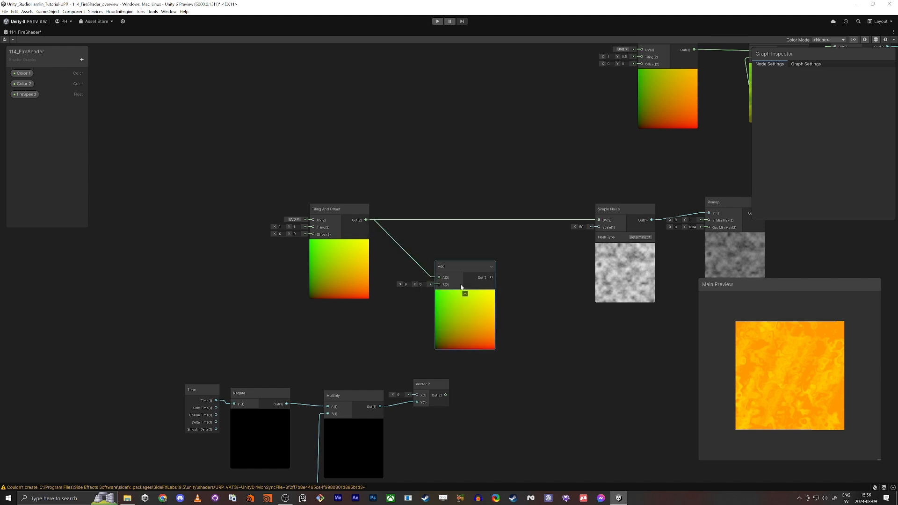
left_click_drag(594, 225, 598, 220)
left_click_drag(467, 267, 470, 231)
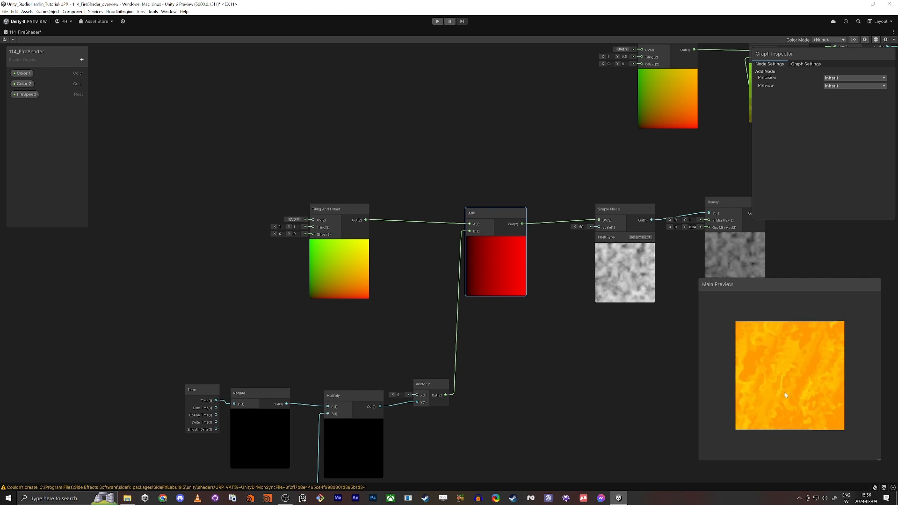
- Examine how the scrolling noise passes through Remap into the upper Add node and distorts the fire preview
middle_click_drag(646, 375, 462, 393)
scroll(576, 396, "down", 2)
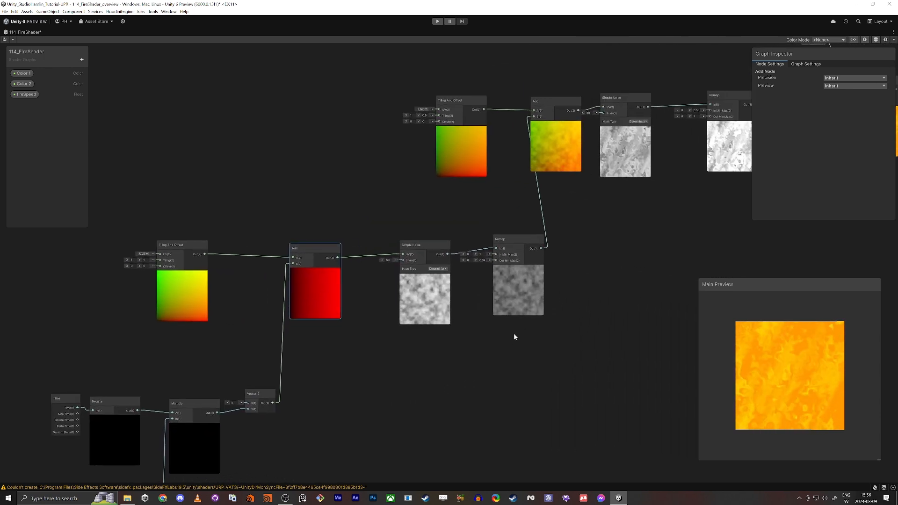
left_click(517, 242)
scroll(537, 257, "up", 4)
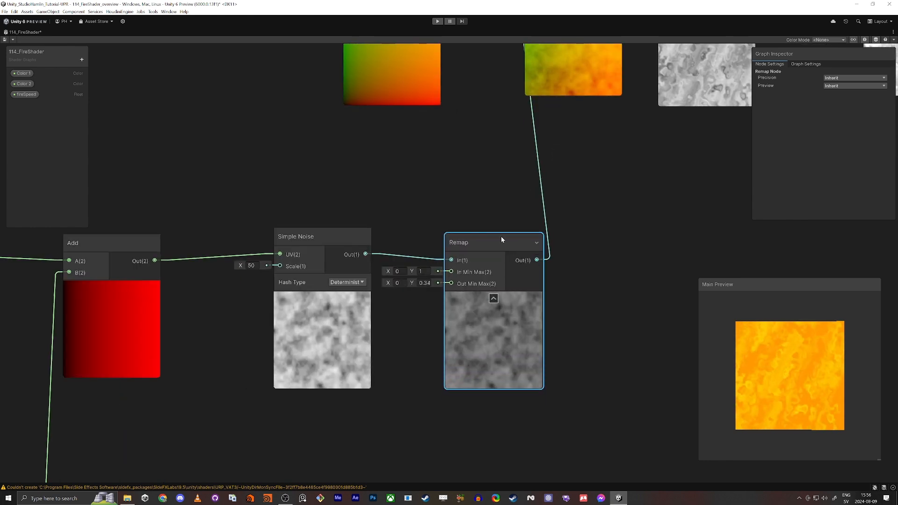
middle_click_drag(501, 246, 460, 379)
scroll(483, 279, "down", 1)
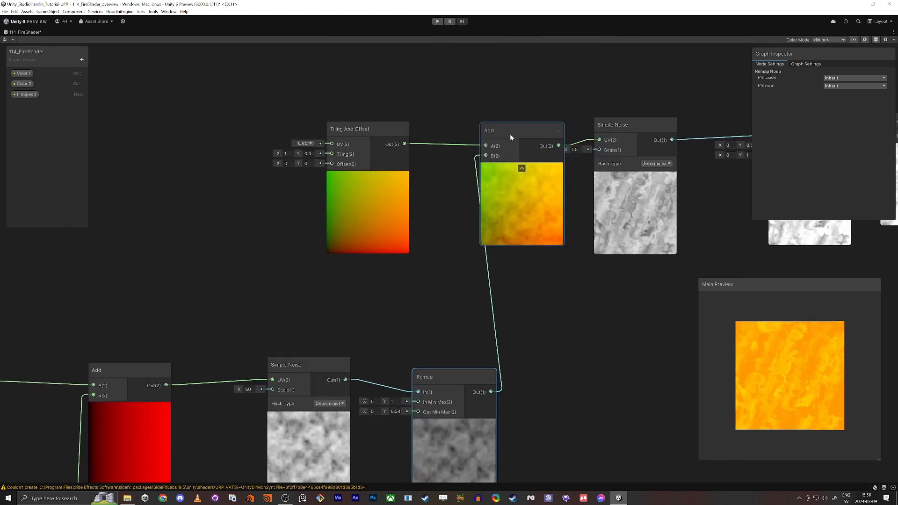
left_click(509, 134)
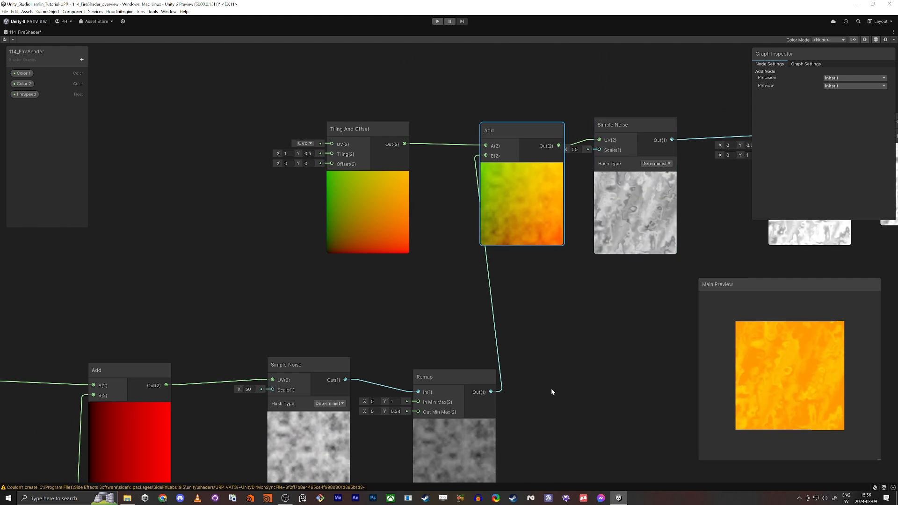
middle_click_drag(551, 388, 541, 390)
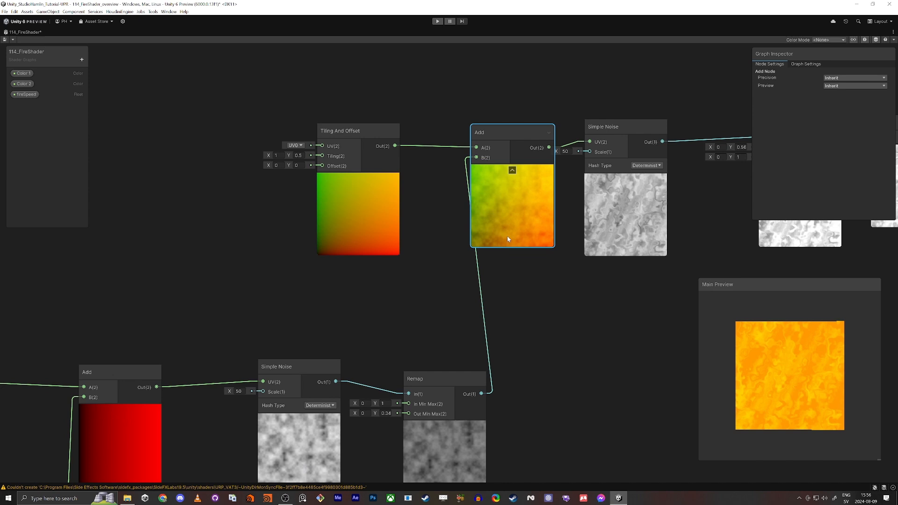
left_click(458, 340)
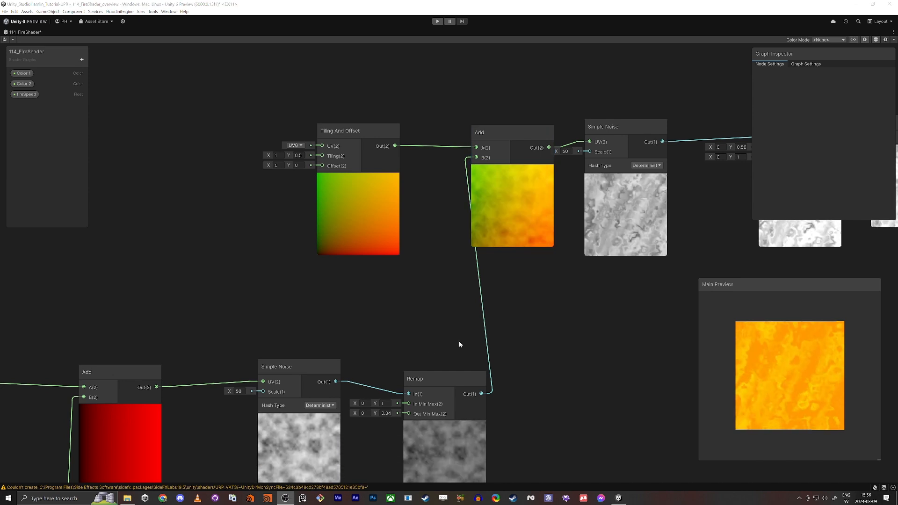
middle_click_drag(594, 381, 564, 358)
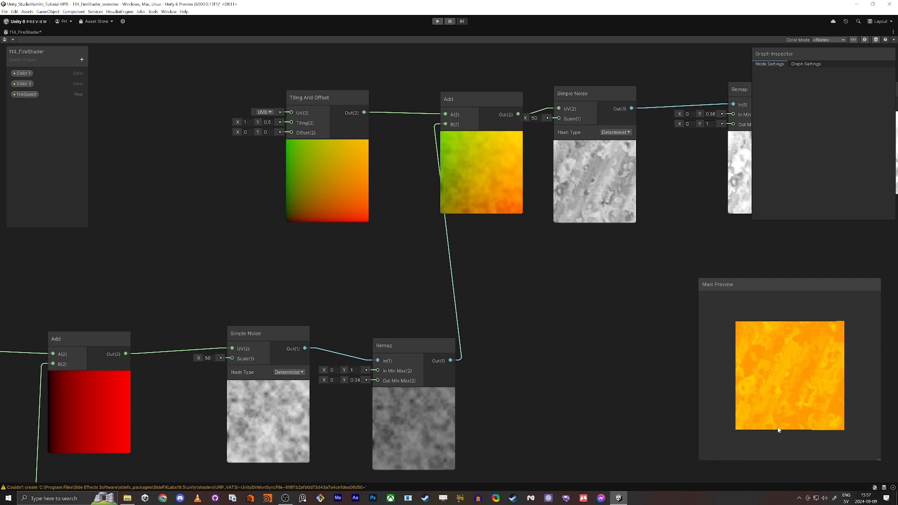
scroll(426, 392, "down", 1)
middle_click_drag(426, 392, 559, 298)
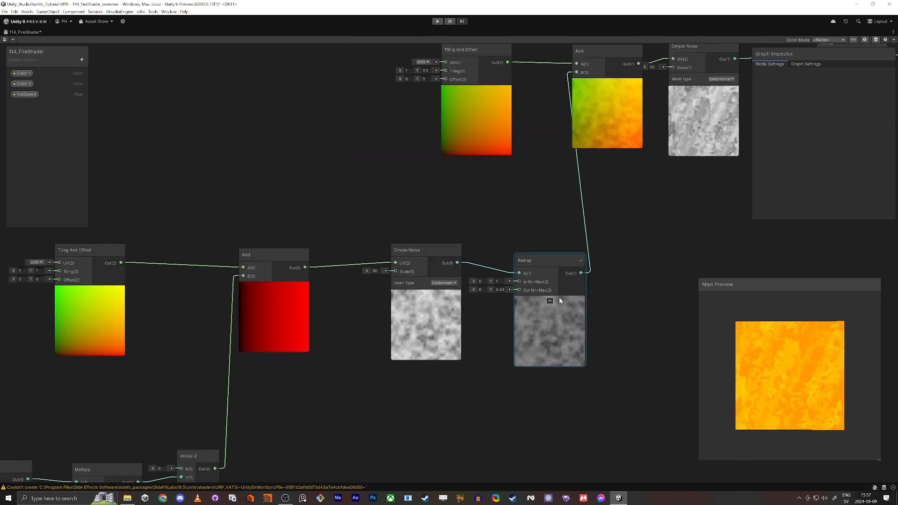
scroll(524, 323, "down", 1)
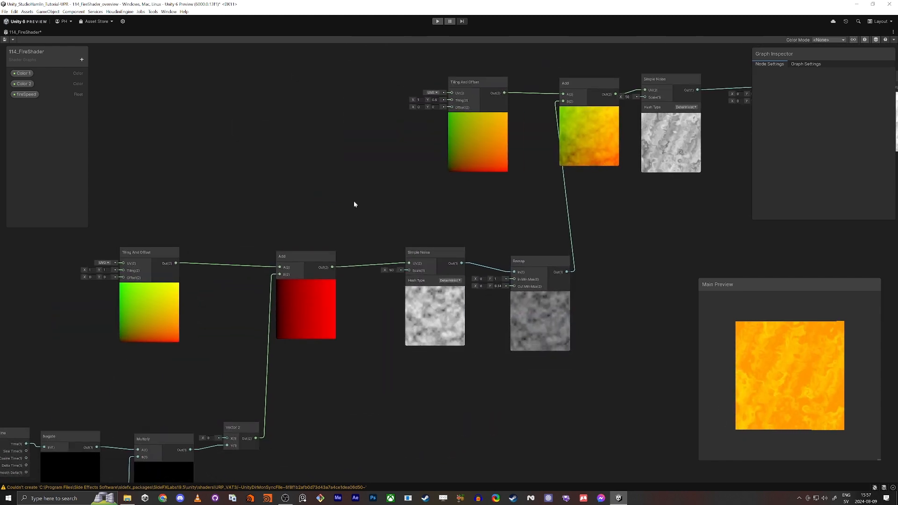
- Shift the lower Tiling And Offset, Add and time-driven nodes left, leaving Simple Noise close to Remap
scroll(354, 204, "down", 2)
left_click_drag(458, 405, 493, 409)
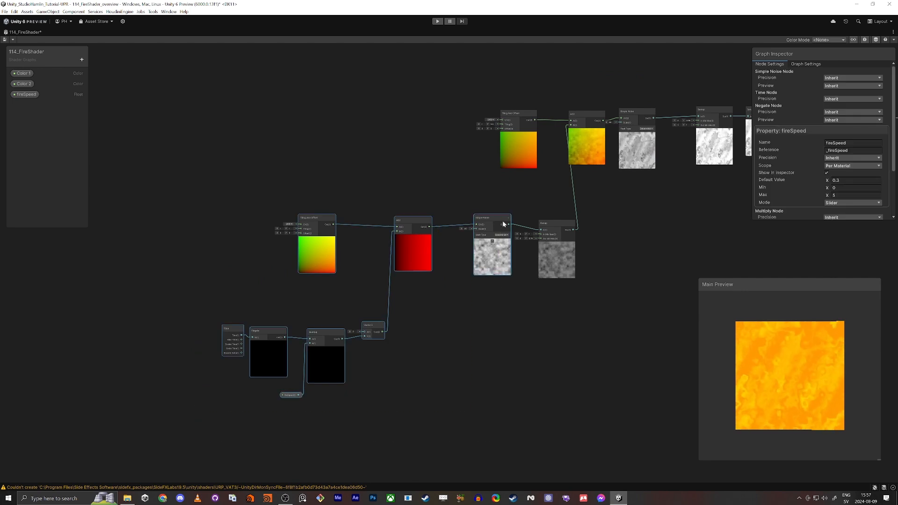
left_click_drag(504, 224, 475, 227)
left_click(455, 253)
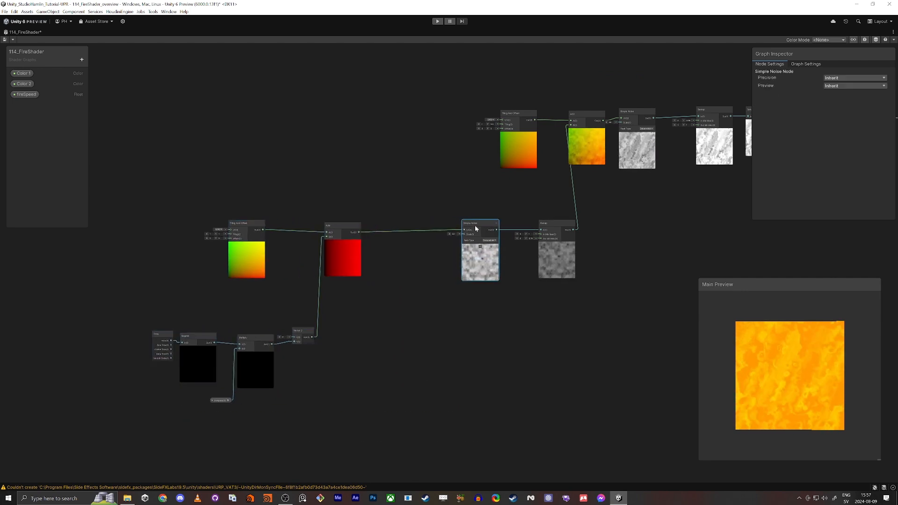
- Duplicate the lower Simple Noise node and place the copy below the original
key("ctrl+d")
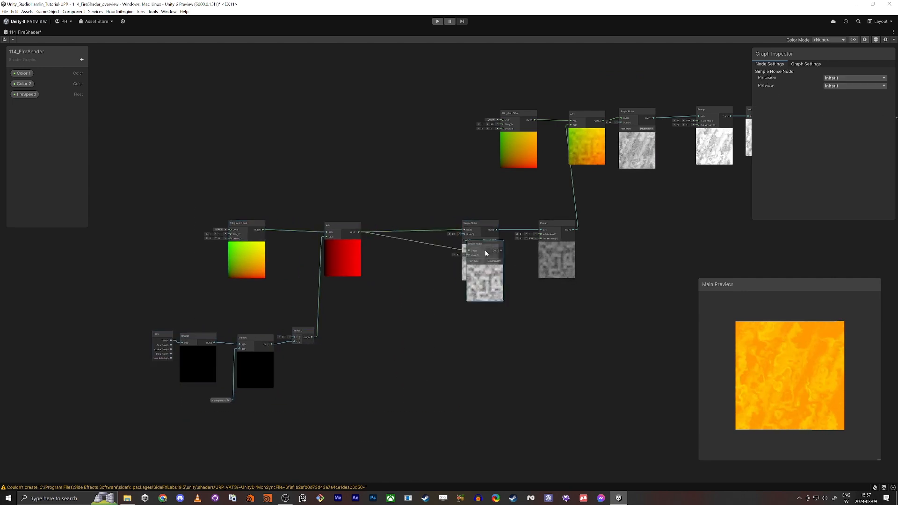
scroll(482, 304, "up", 6)
middle_click_drag(480, 309, 437, 318)
left_click_drag(441, 363, 456, 330)
scroll(292, 349, "down", 3)
middle_click_drag(286, 355, 360, 343)
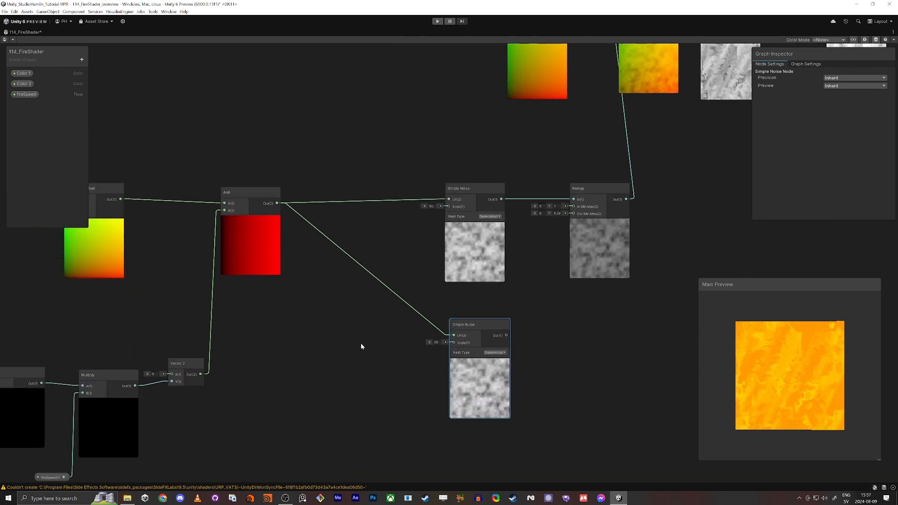
- Create another Add node and place it to the left of the duplicated Simple Noise
left_click(344, 337)
key("space")
type("a")
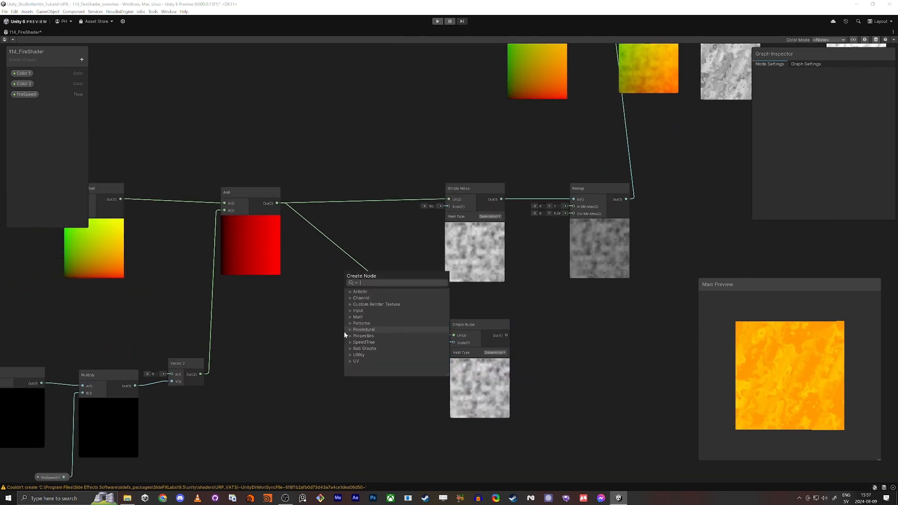
type("dd")
key("Return")
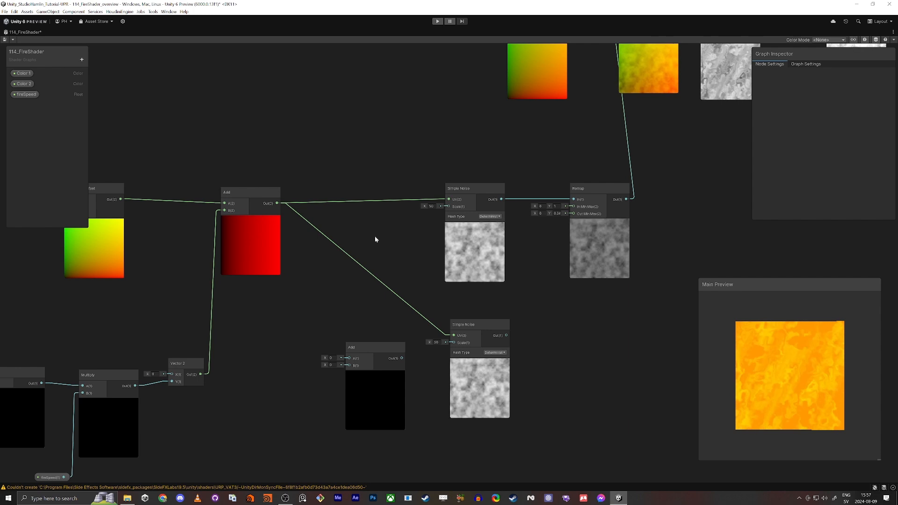
left_click_drag(379, 344, 354, 351)
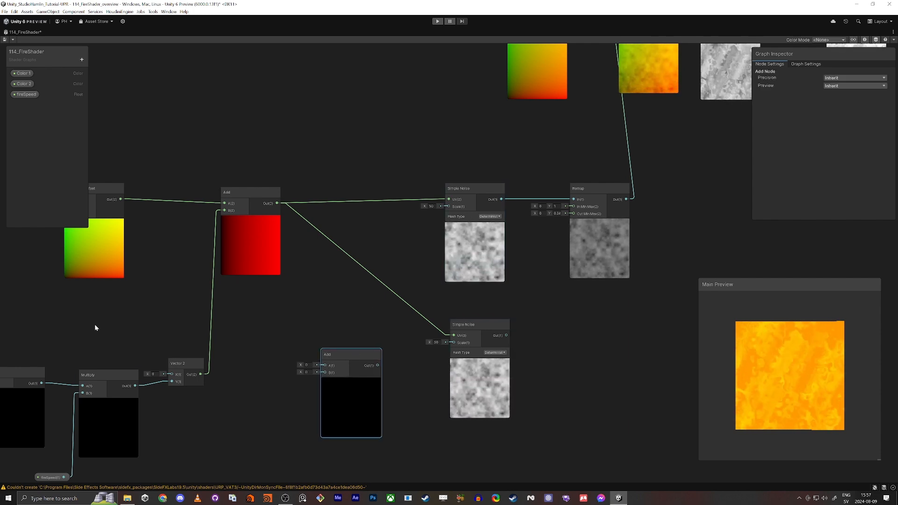
middle_click_drag(95, 327, 113, 320)
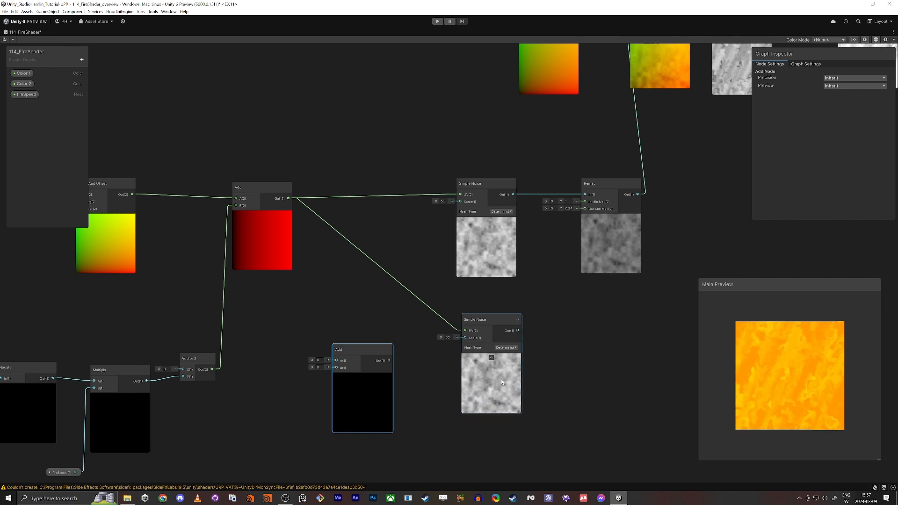
- Combine the two Simple Noise outputs as X and Y of a new Vector 2 node that feeds Remap's In input
left_click(582, 341)
key("space")
type("ve")
key("Return")
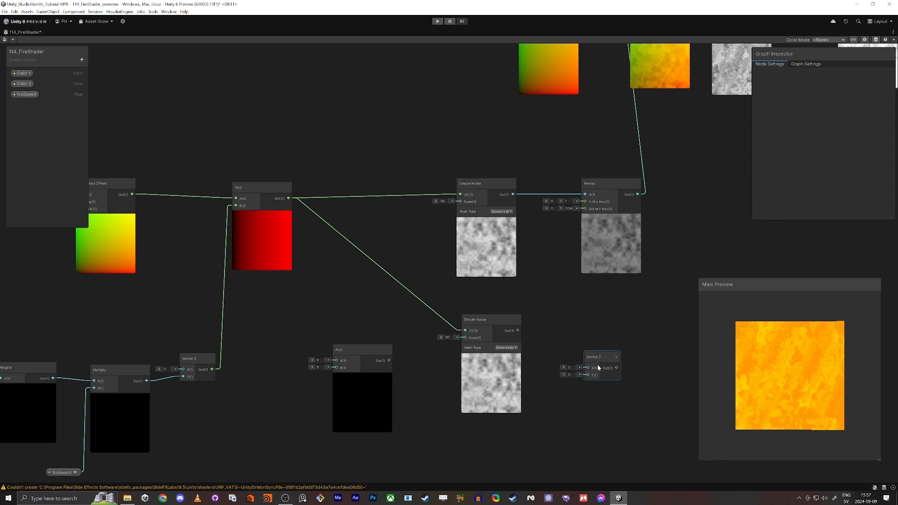
left_click_drag(513, 194, 587, 368)
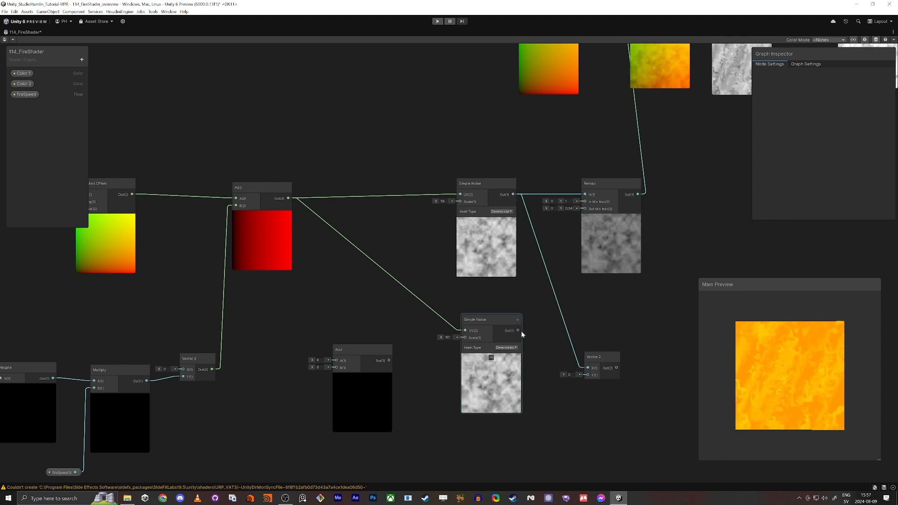
left_click_drag(518, 331, 582, 194)
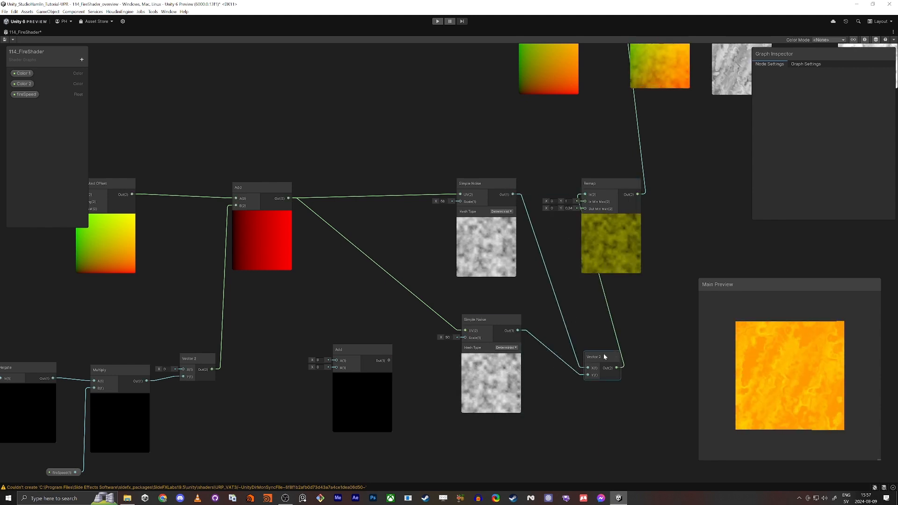
left_click_drag(602, 357, 563, 177)
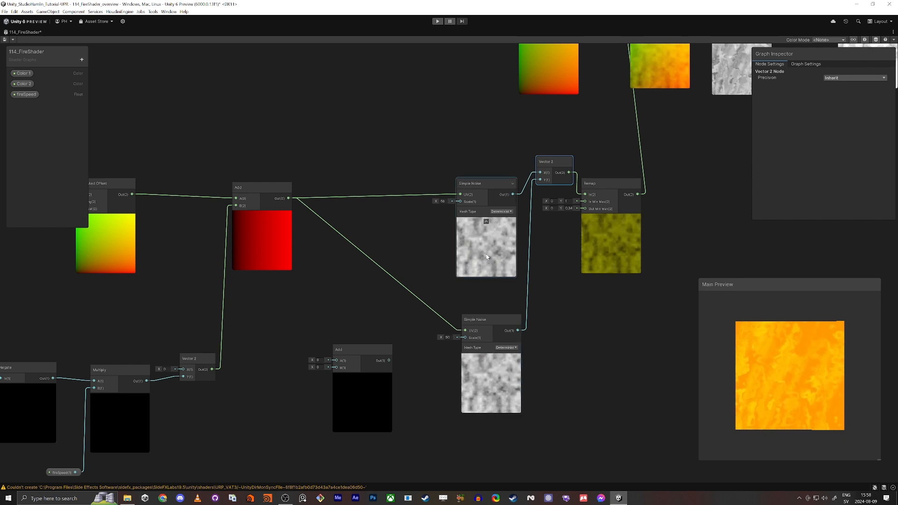
- Insert the unused Add node between the existing lower Add and the upper of the two Simple Noise nodes before Remap
middle_click_drag(393, 294, 442, 306)
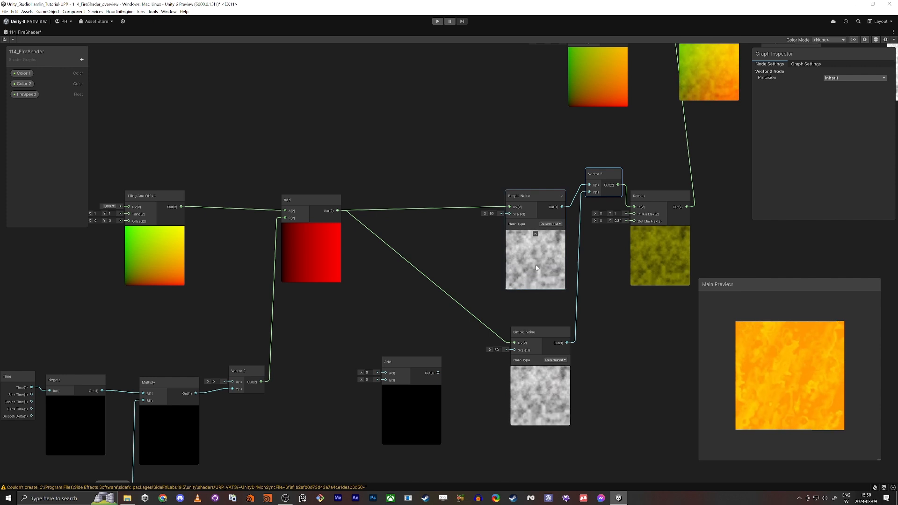
left_click_drag(407, 361, 421, 150)
left_click_drag(337, 211, 510, 207)
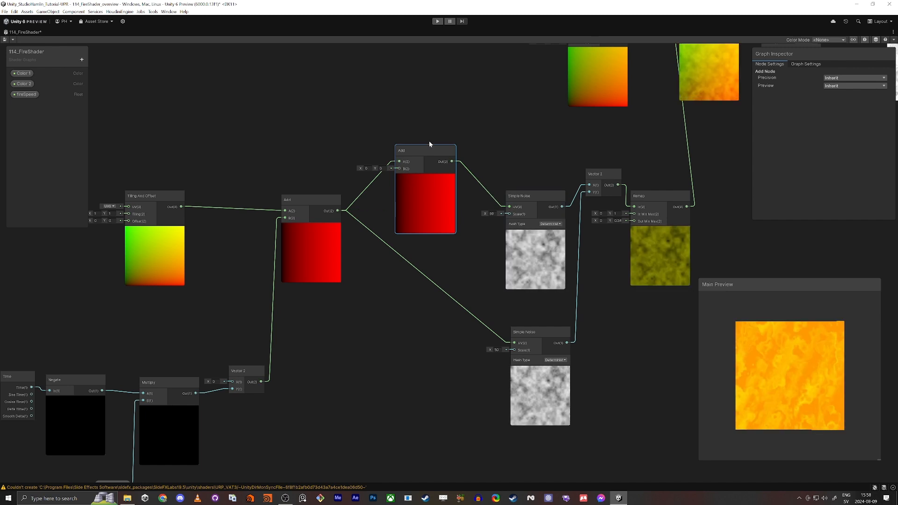
- Reposition the new Add node before the upper Simple Noise, collapse its preview and set its B input to X 11, Y 23
left_click_drag(429, 155, 440, 187)
left_click(437, 188)
left_click(392, 204)
type("11")
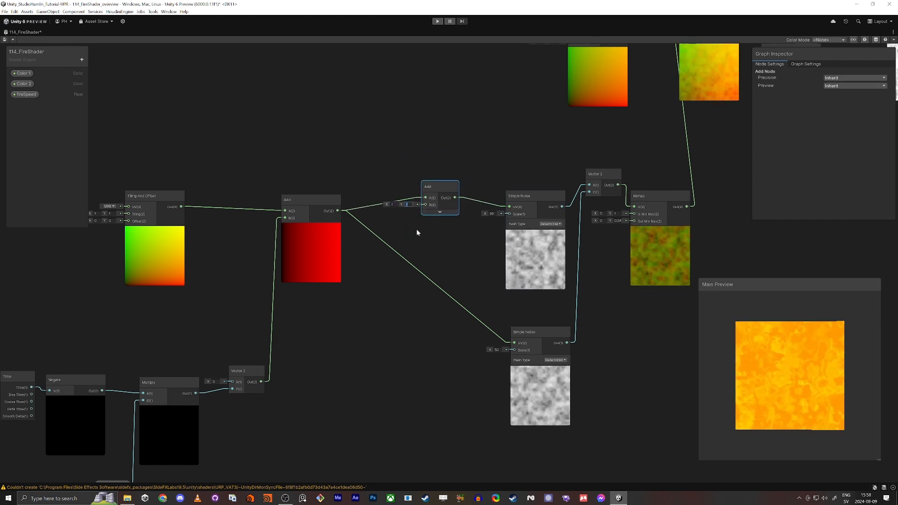
key("Tab")
type("23")
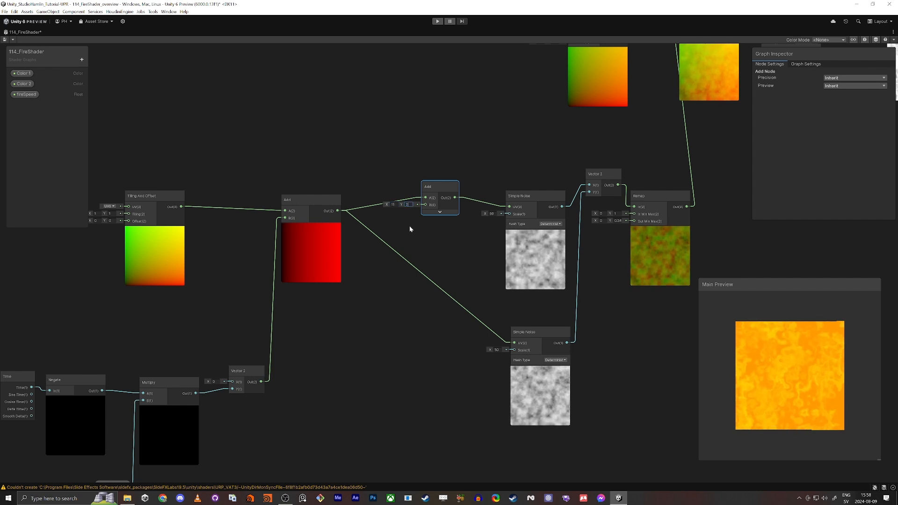
left_click(421, 231)
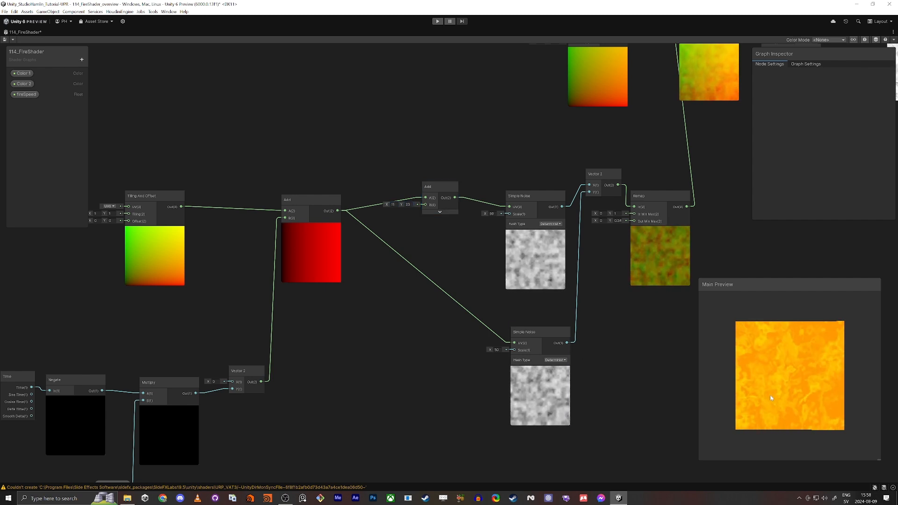
- Compare the fire preview with the upper Simple Noise fed directly from the left Add, then restore the offset Add's connection
left_click_drag(791, 380, 793, 398)
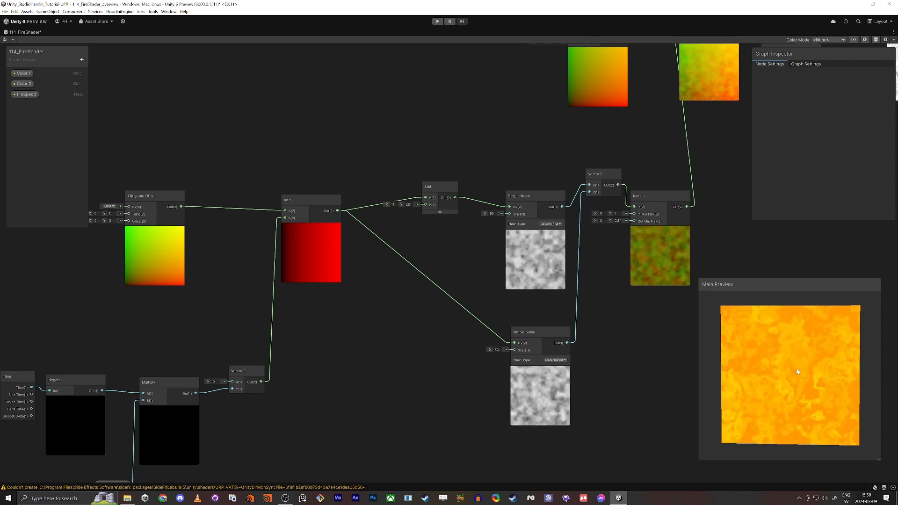
left_click_drag(415, 200, 338, 211)
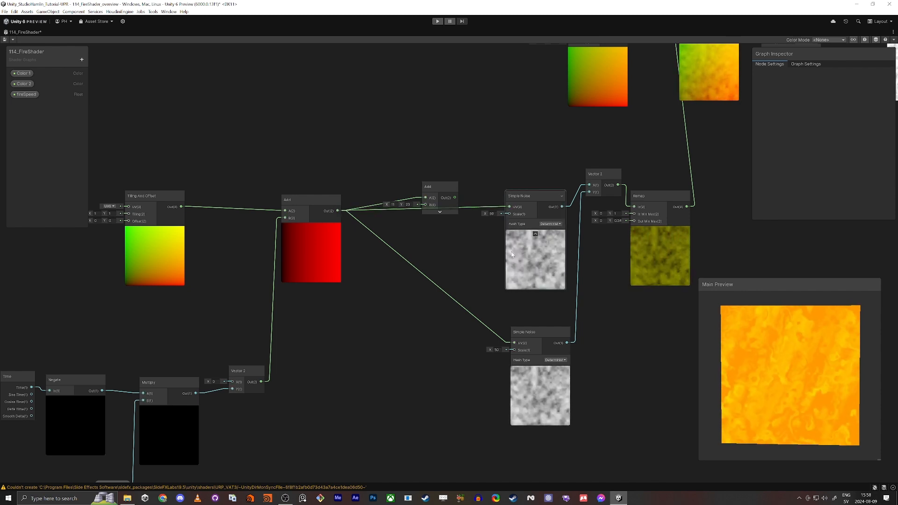
left_click_drag(454, 197, 510, 208)
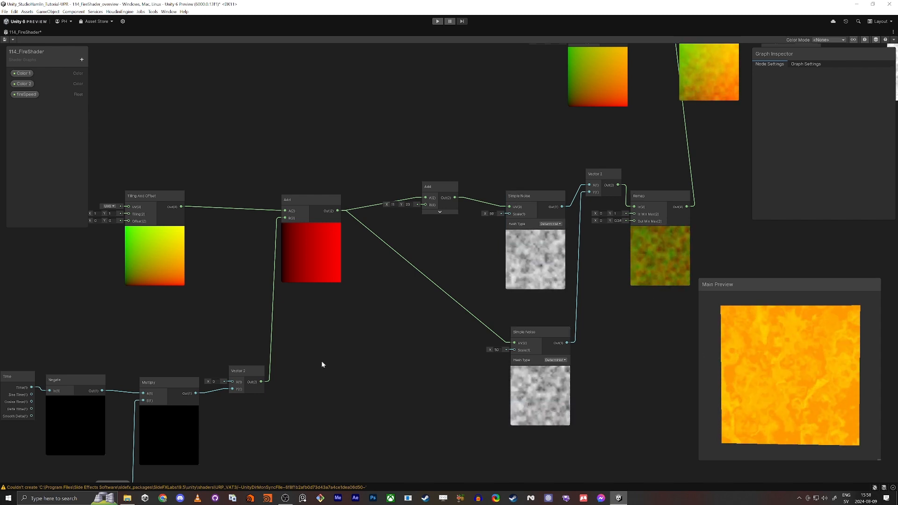
- Reroute the time-driven Vector 2 output from the left Add's B input to the lower Tiling And Offset's Offset input
scroll(321, 360, "down", 2)
middle_click_drag(321, 360, 394, 334)
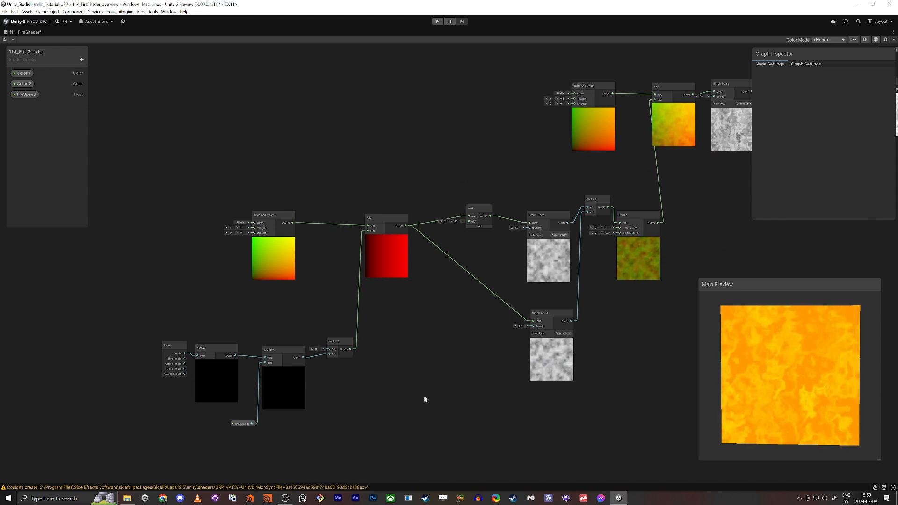
middle_click_drag(379, 321, 382, 294)
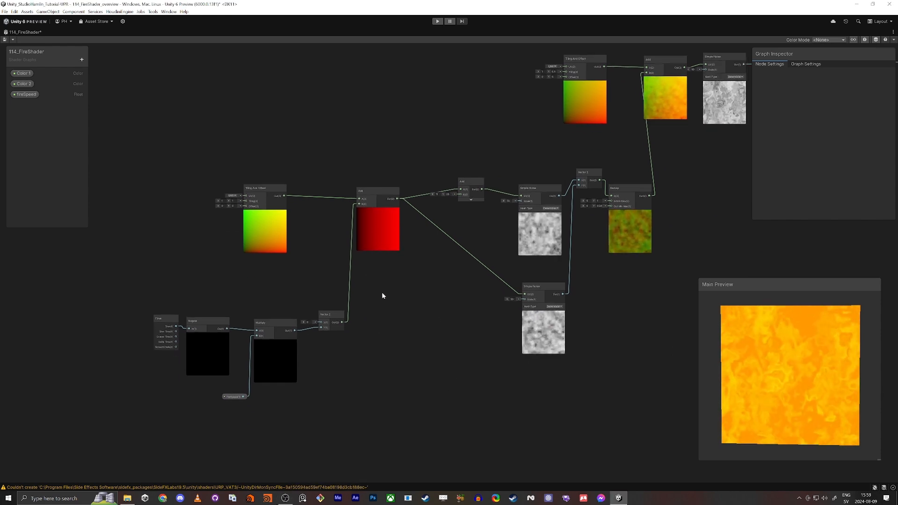
scroll(407, 215, "up", 5)
scroll(407, 217, "up", 1)
middle_click_drag(212, 241, 385, 196)
scroll(384, 196, "down", 2)
left_click_drag(100, 287, 447, 496)
left_click_drag(405, 336, 411, 299)
left_click(403, 332)
scroll(395, 340, "up", 6)
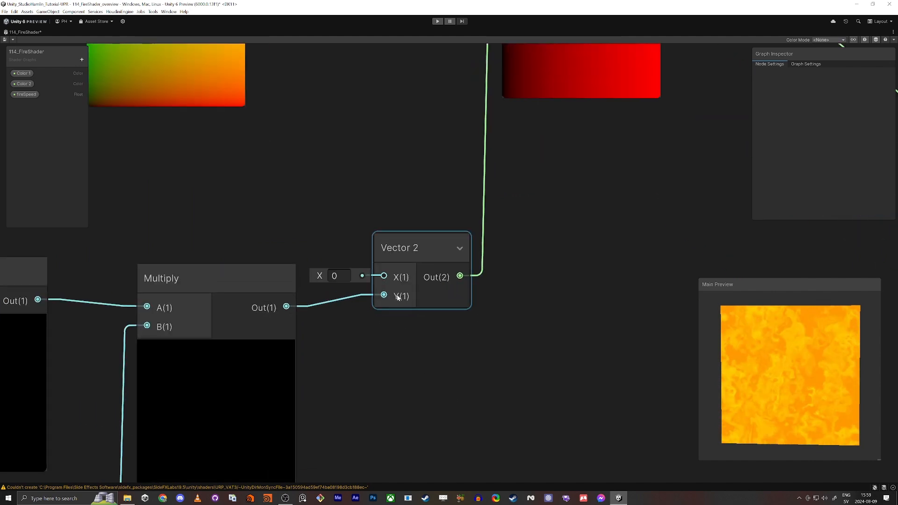
scroll(392, 335, "down", 3)
middle_click_drag(418, 197, 463, 263)
scroll(462, 262, "down", 1)
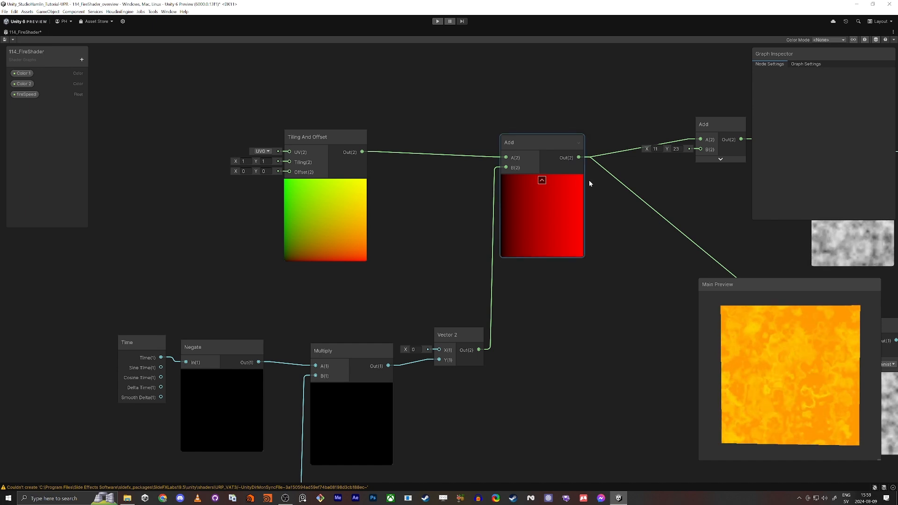
left_click_drag(506, 167, 289, 172)
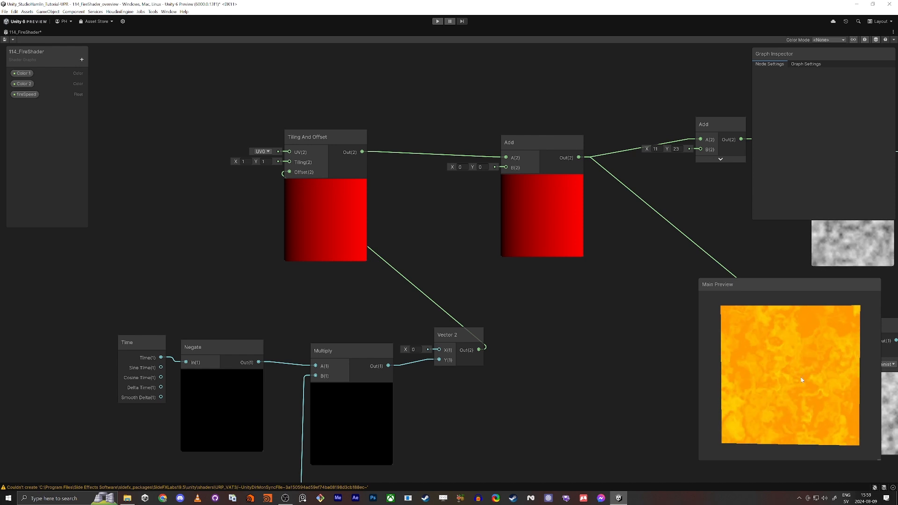
- Move the Time, Negate, fireSpeed, Multiply and Vector 2 nodes together to the left of the lower Tiling And Offset
scroll(202, 335, "down", 2)
left_click_drag(114, 307, 414, 470)
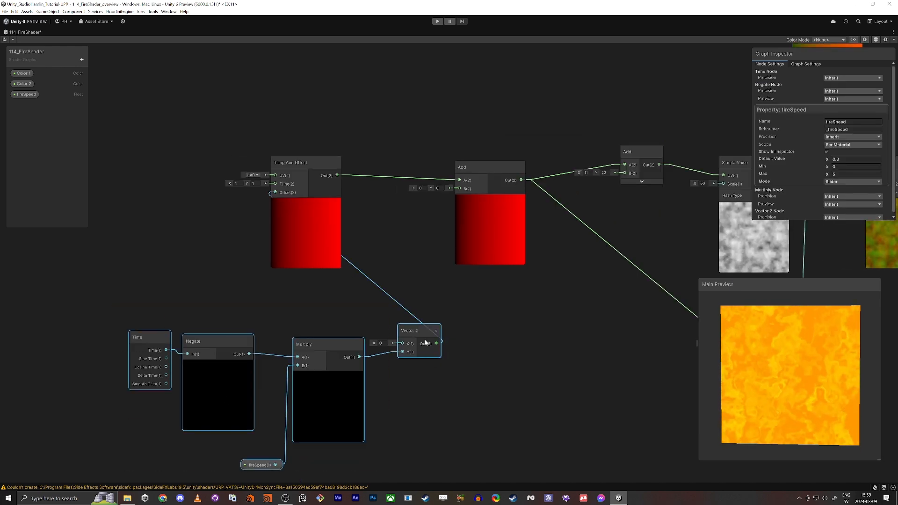
left_click_drag(418, 329, 235, 200)
middle_click_drag(264, 279, 430, 358)
- Feed the left Add's downstream connections directly from Tiling And Offset and delete that redundant Add node
left_click_drag(631, 248, 603, 253)
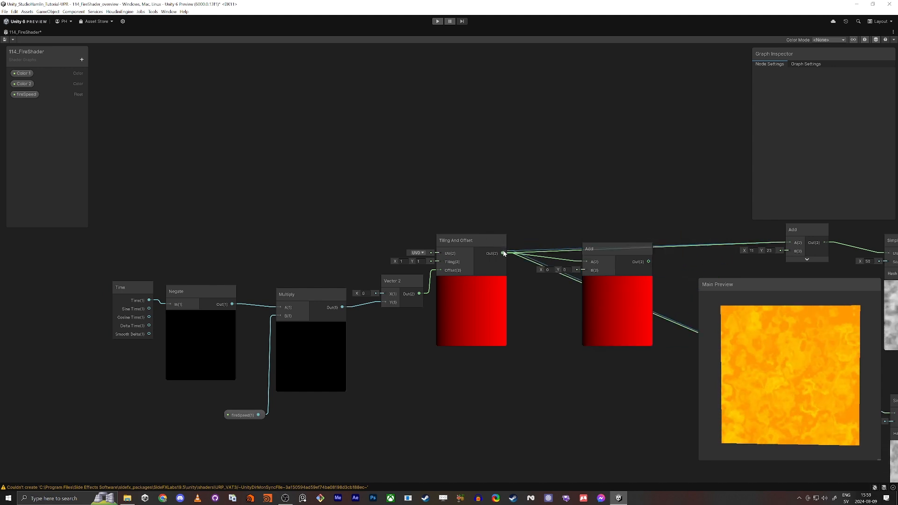
left_click_drag(609, 259, 630, 144)
key("Delete")
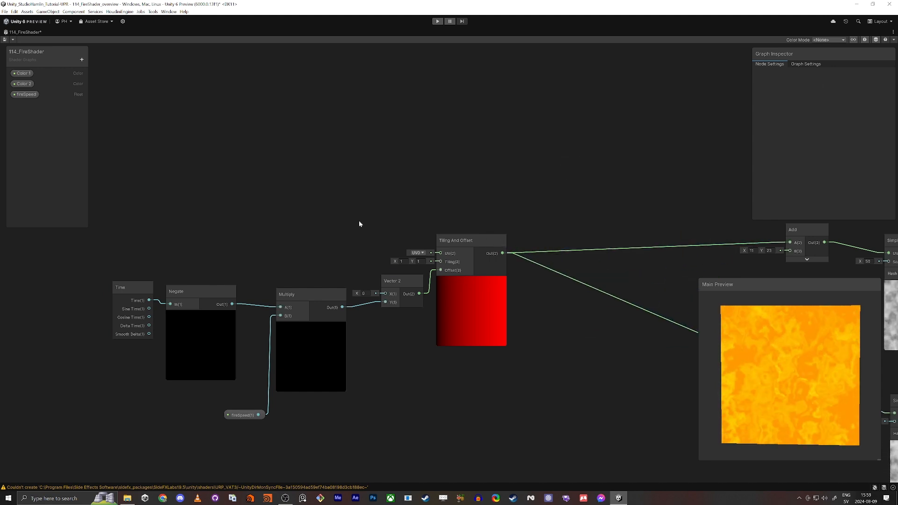
- Move the scrolling UV nodes closer to the remaining offset Add, and shift the Main Preview clear of the graph
scroll(359, 224, "down", 2)
left_click_drag(433, 242, 602, 254)
left_click_drag(709, 280, 717, 301)
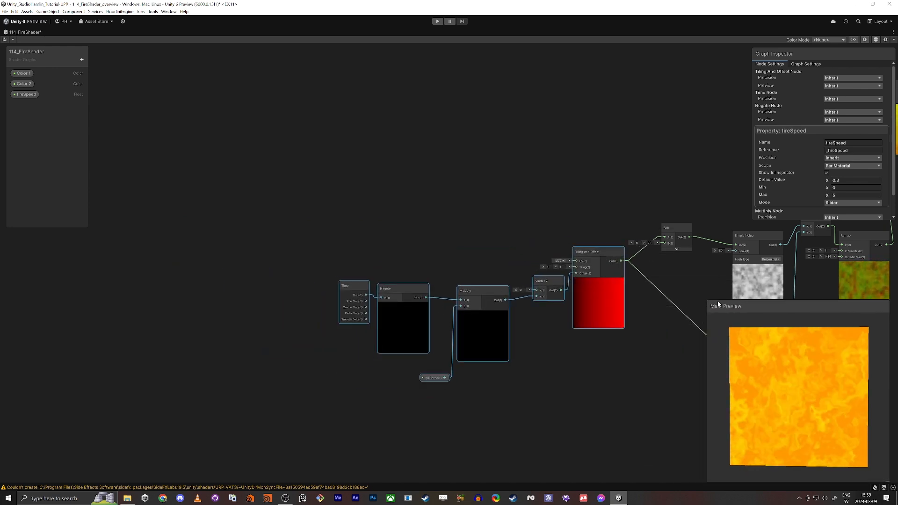
middle_click_drag(670, 240, 368, 248)
left_click_drag(368, 248, 375, 256)
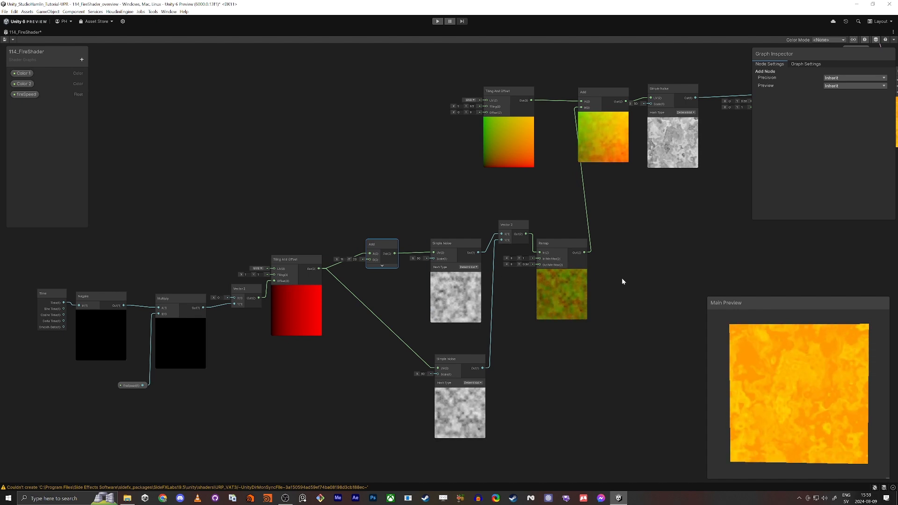
- Move the whole lower noise distortion branch, from Time through Remap, left and slightly up as one group
scroll(621, 278, "down", 2)
mouse_move(747, 251)
middle_mouse_down()
mouse_move(595, 244)
mouse_move(514, 264)
middle_mouse_up()
middle_click_drag(641, 230, 555, 253)
scroll(426, 295, "down", 2)
middle_click_drag(428, 296, 587, 241)
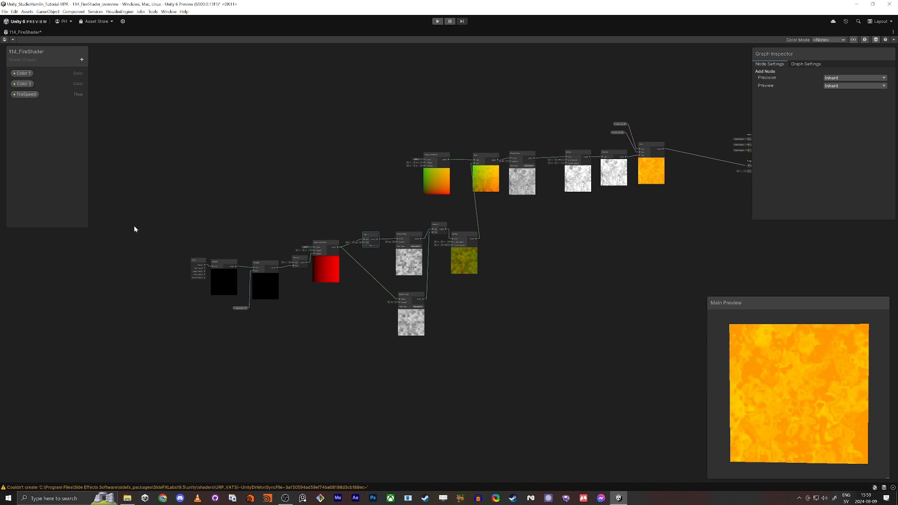
left_click_drag(307, 276, 483, 283)
left_click_drag(460, 234, 419, 227)
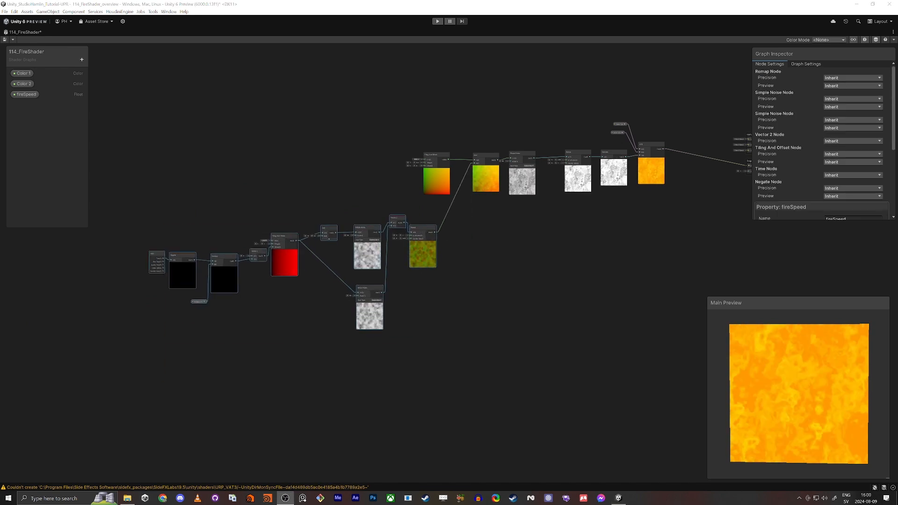
left_click(536, 306)
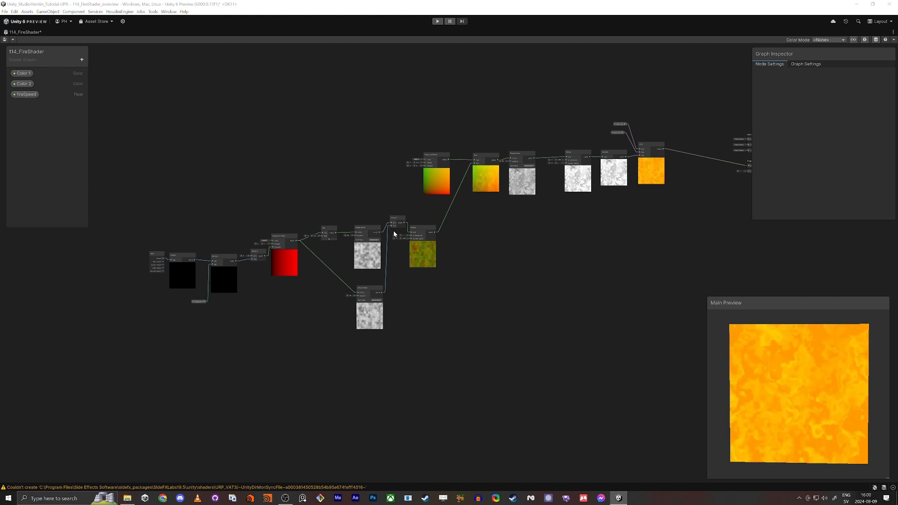
- Move the Remap node down and right, away from Vector 2, to make room beside its Min Max inputs
scroll(394, 231, "up", 6)
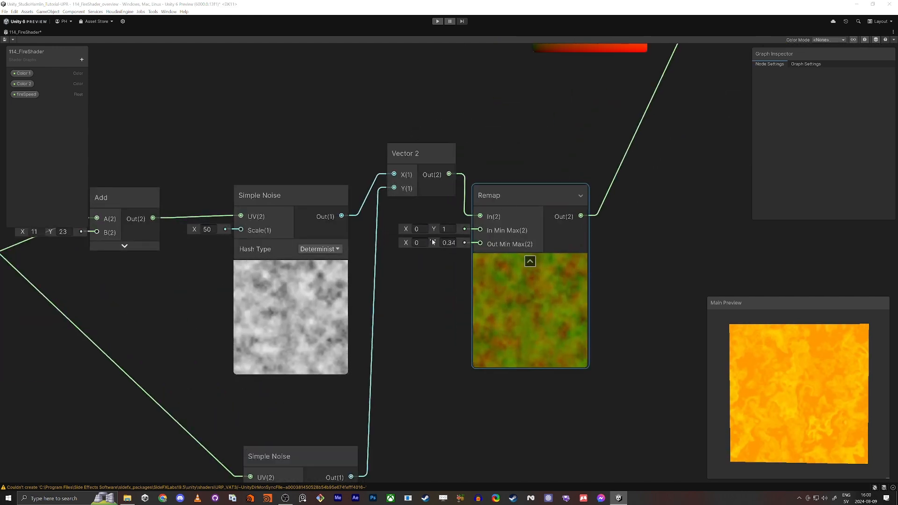
left_click_drag(433, 242, 427, 318)
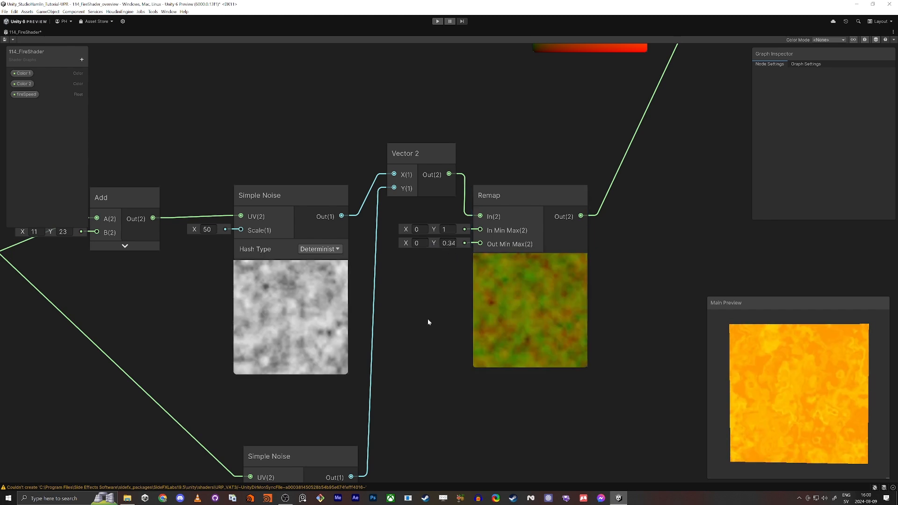
middle_click_drag(427, 318, 433, 278)
scroll(433, 277, "down", 1)
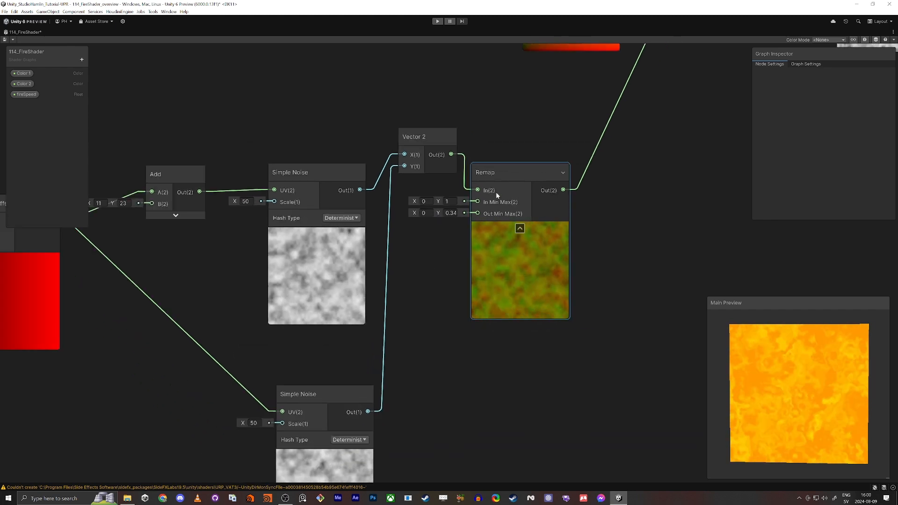
left_click_drag(495, 191, 678, 330)
middle_click_drag(575, 378, 475, 235)
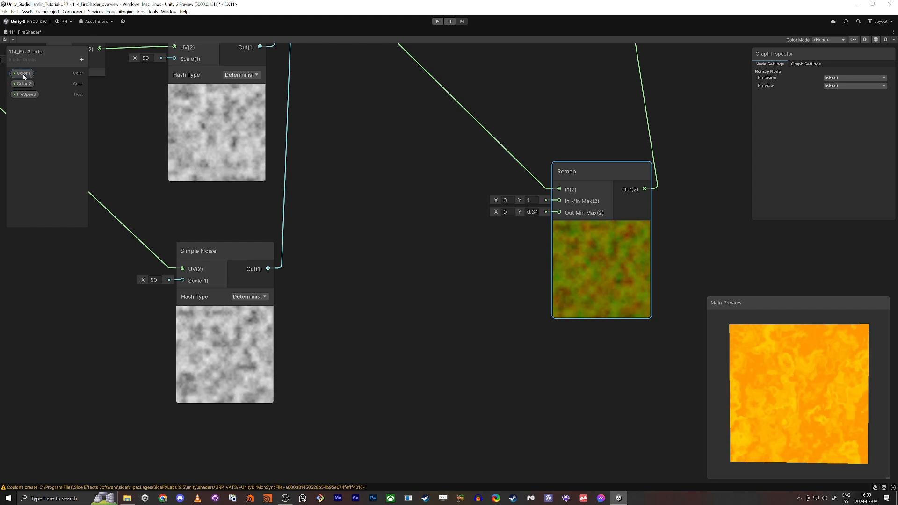
- Add a category to the shader's properties and move Color 1 and Color 2 into it
left_click(82, 59)
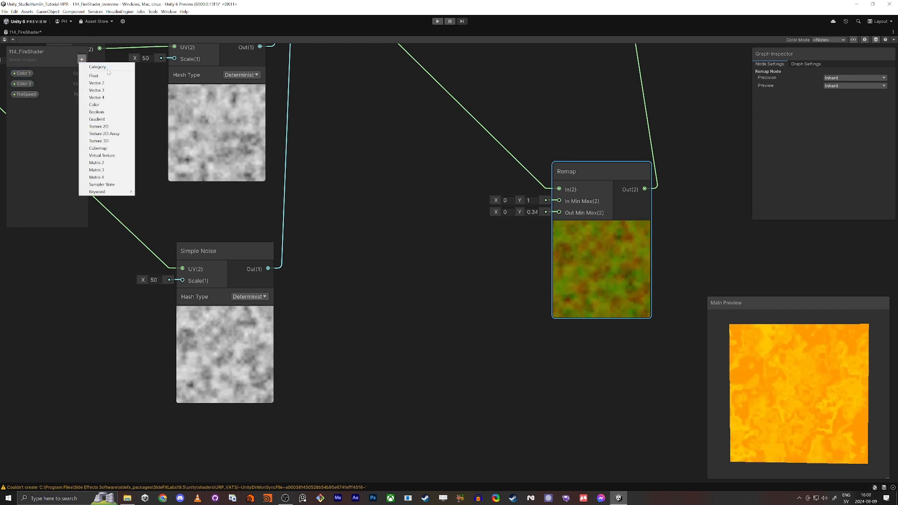
left_click(108, 72)
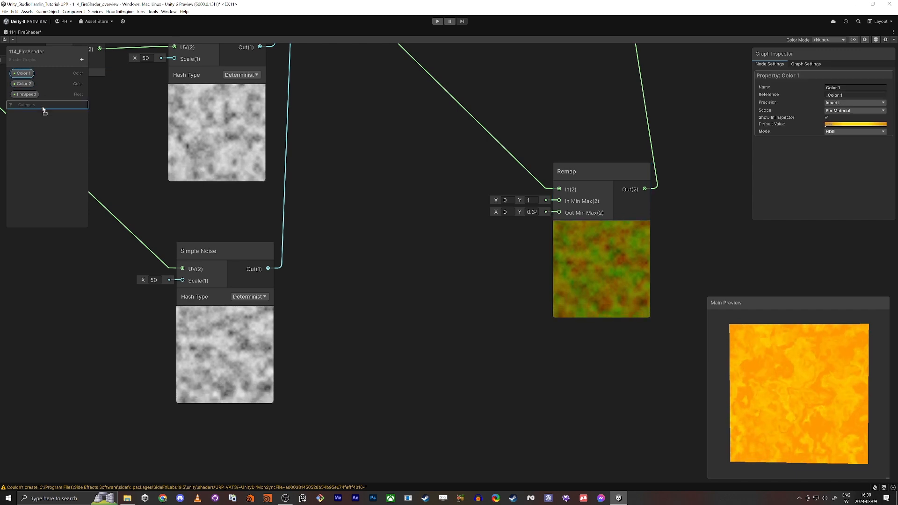
left_click_drag(43, 109, 42, 108)
left_click_drag(26, 74, 55, 90)
left_click(31, 141)
left_click(57, 130)
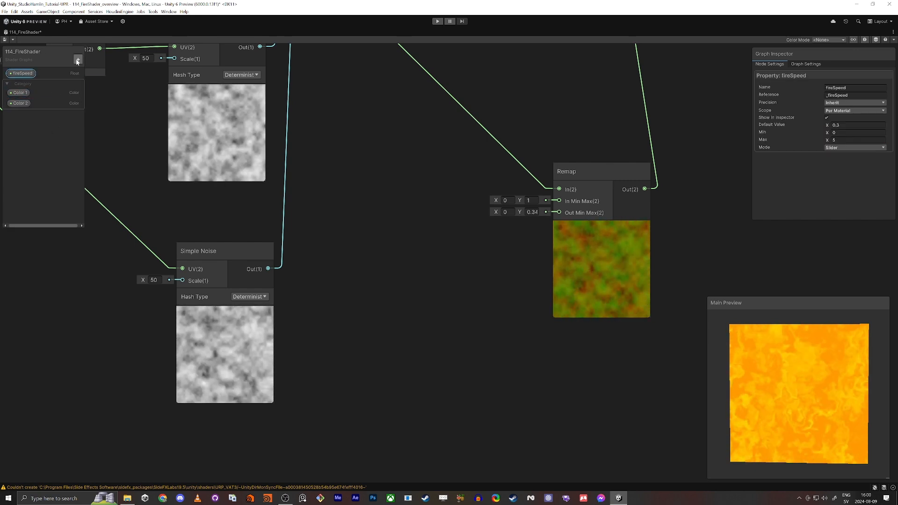
- Add a second property category and move fireSpeed into it
left_click(78, 61)
left_click(92, 65)
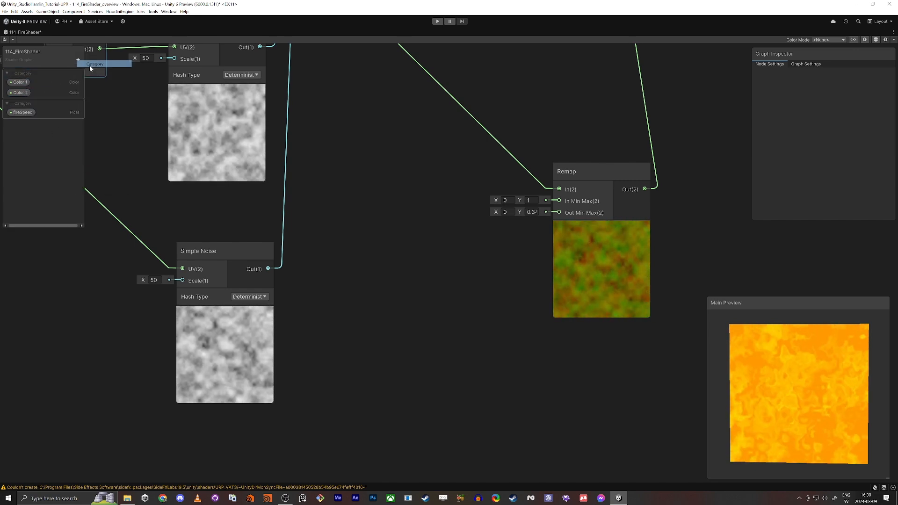
left_click(32, 110)
- Add a Float property named noise offset AMP to fireSpeed's category, as a slider from 0 to 1 with default 0.1
left_click(49, 105)
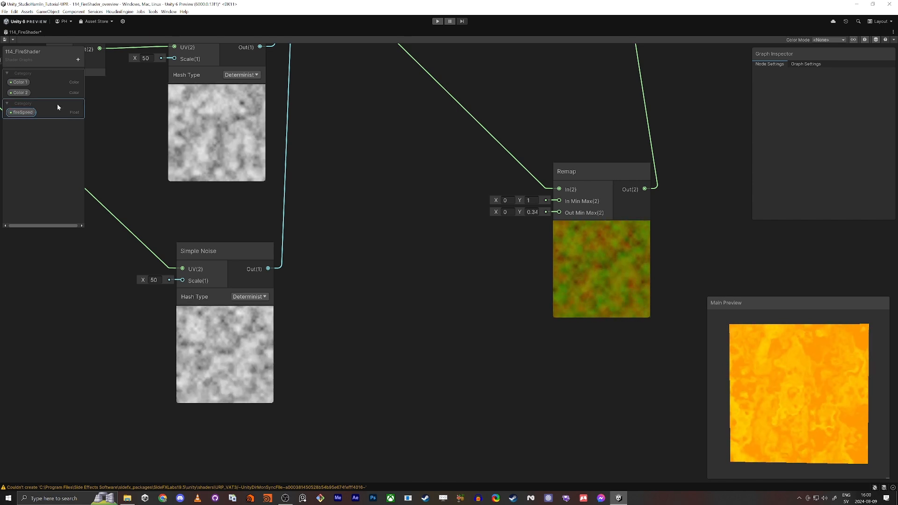
left_click(78, 60)
left_click(92, 73)
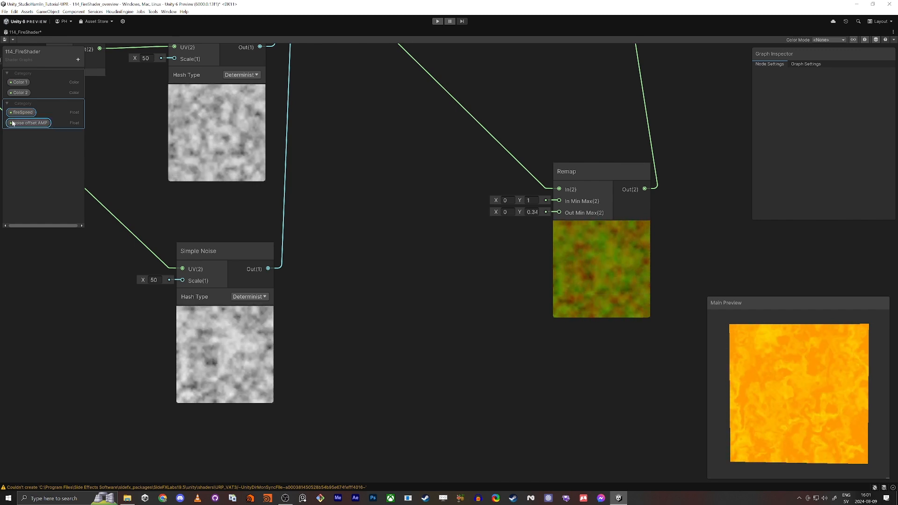
left_click(23, 124)
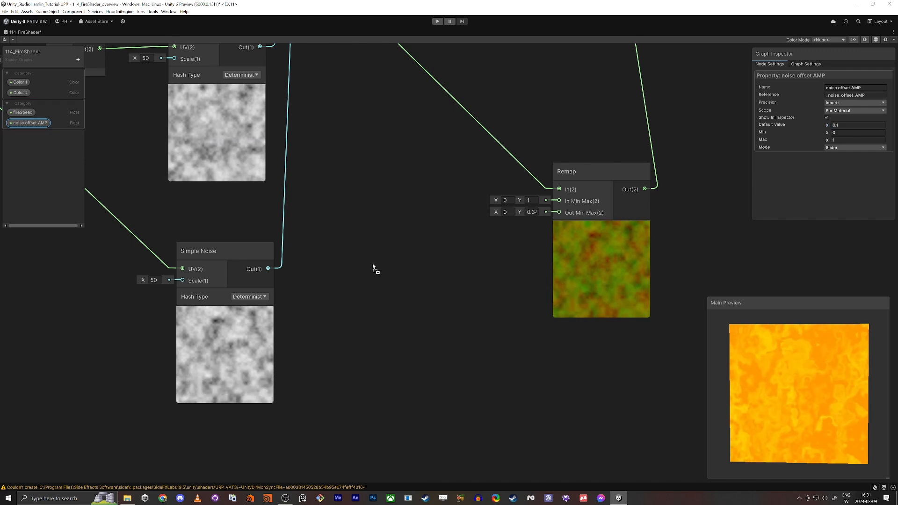
- Place noise offset AMP in the graph near Remap and connect it to the Y input of a new Vector 2 node
left_click_drag(396, 292, 442, 328)
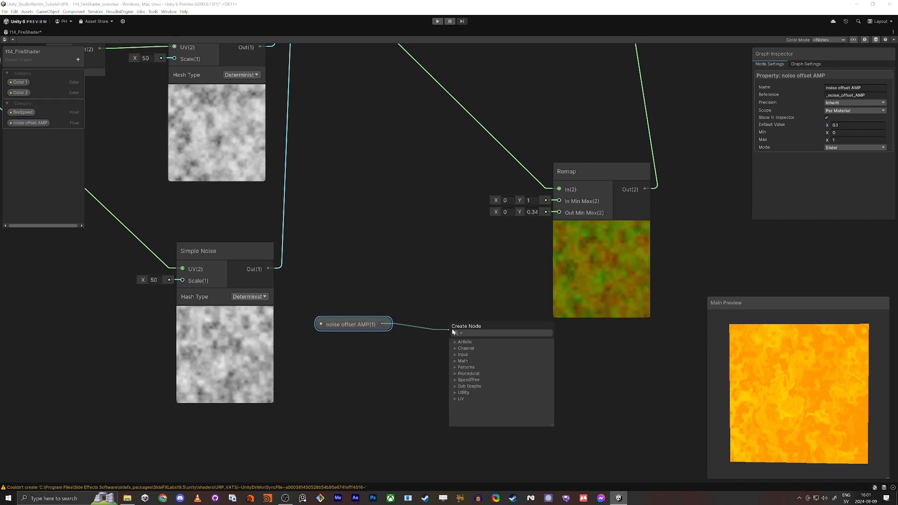
type("vec")
key("Return")
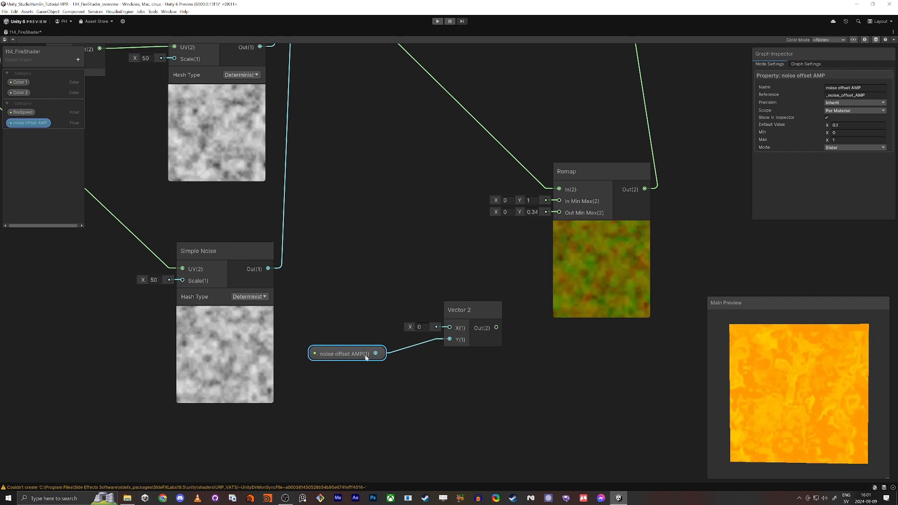
- Create a Negate node fed by noise offset AMP, collapse its preview and connect its output to the new Vector 2's X
left_click_drag(453, 337, 374, 274)
type("negate")
key("Return")
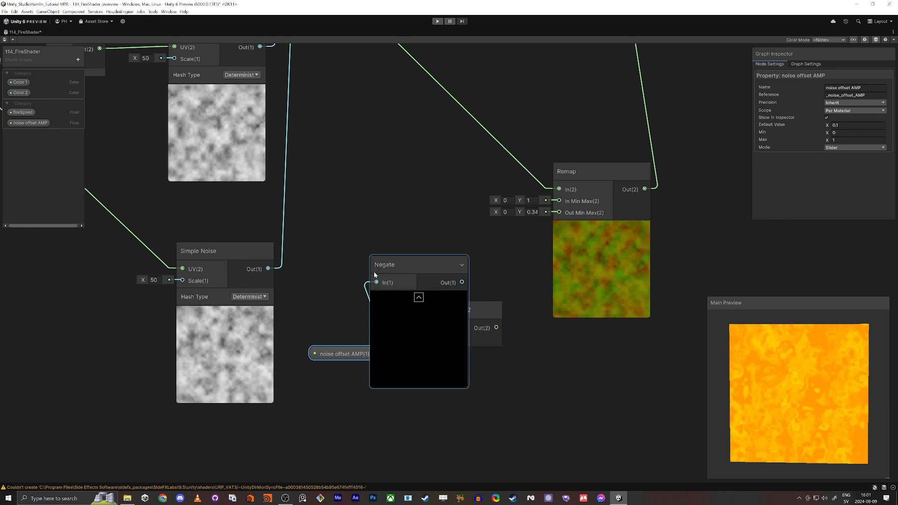
left_click(419, 297)
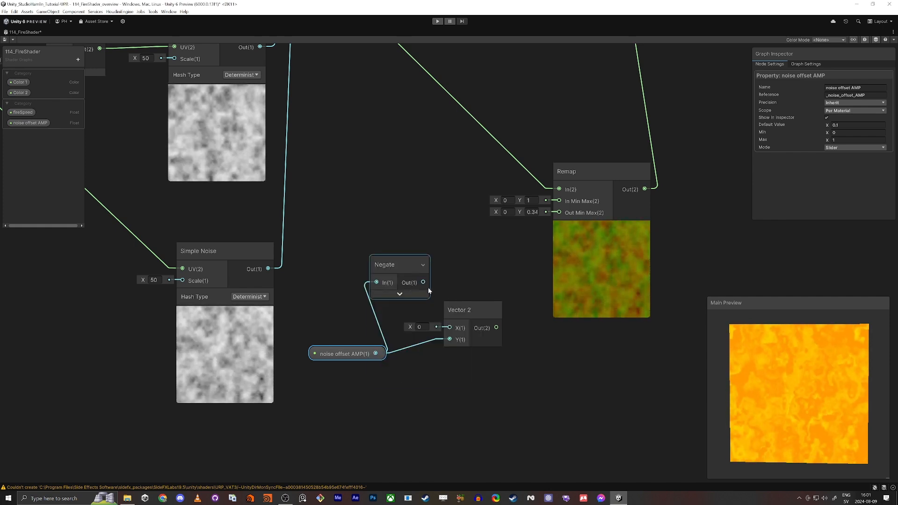
left_click_drag(424, 282, 479, 296)
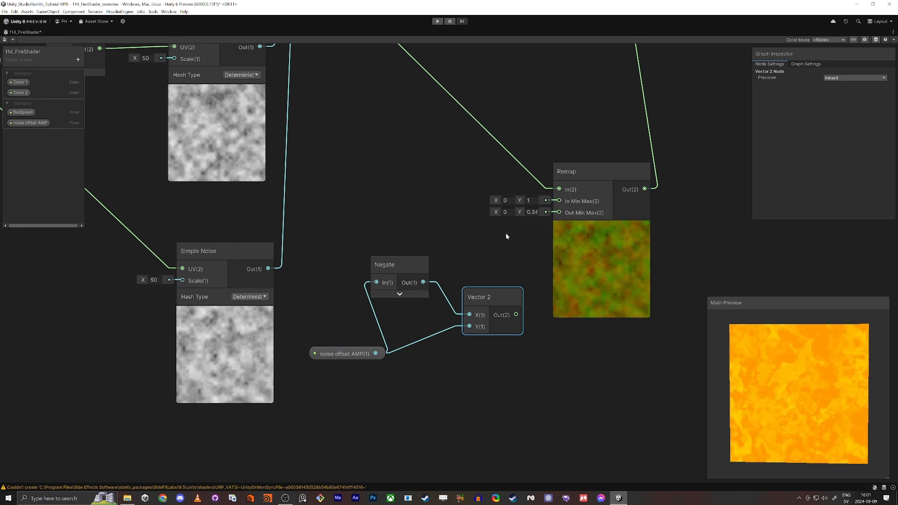
- Connect the Vector 2 output to Remap's Out Min Max and arrange the noise offset AMP, Negate and Vector 2 nodes beside Remap
left_click_drag(515, 314, 562, 212)
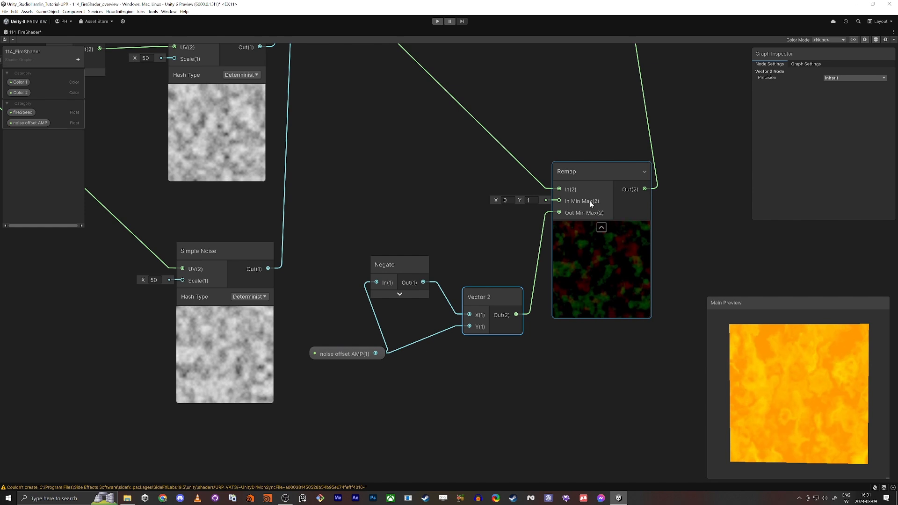
left_click_drag(489, 294, 499, 218)
left_click_drag(387, 270, 400, 223)
left_click_drag(350, 354, 344, 261)
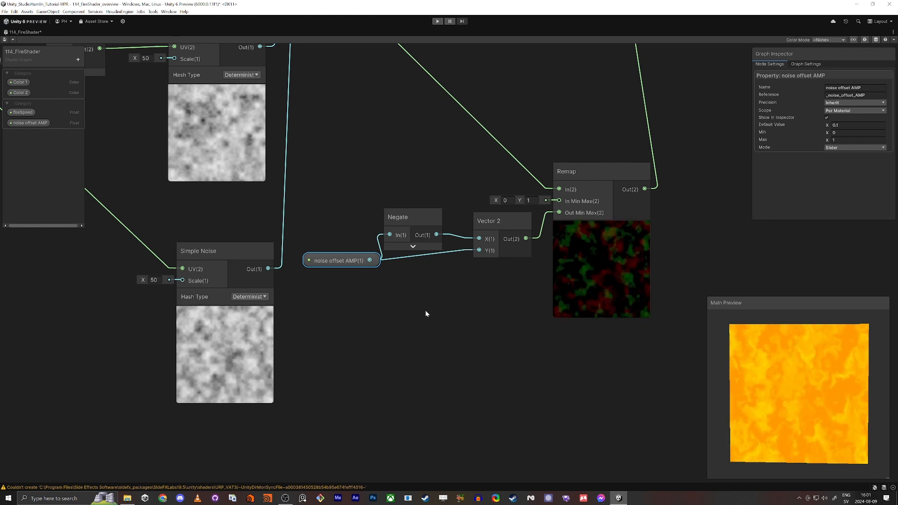
scroll(782, 391, "down", 2)
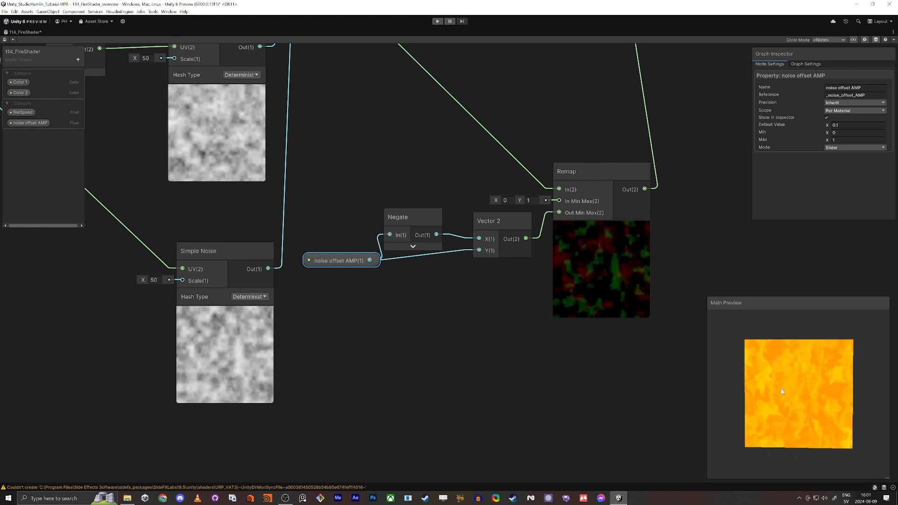
scroll(782, 391, "up", 1)
- Select all the distortion nodes from Time through Remap and shift the whole group slightly up and to the left
middle_click_drag(509, 420, 296, 360)
scroll(302, 344, "down", 7)
middle_click_drag(395, 295, 437, 308)
middle_click_drag(319, 398, 444, 391)
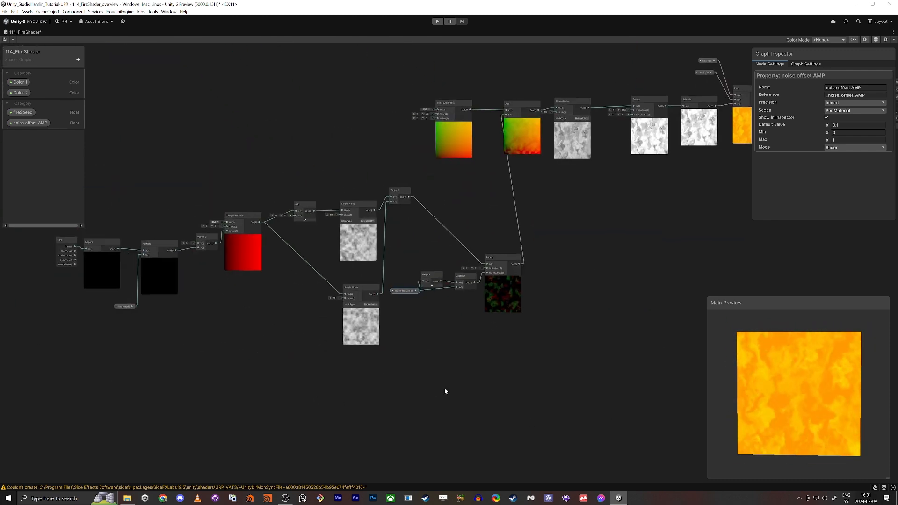
mouse_move(56, 401)
left_mouse_down()
mouse_move(517, 223)
mouse_move(534, 208)
left_mouse_up()
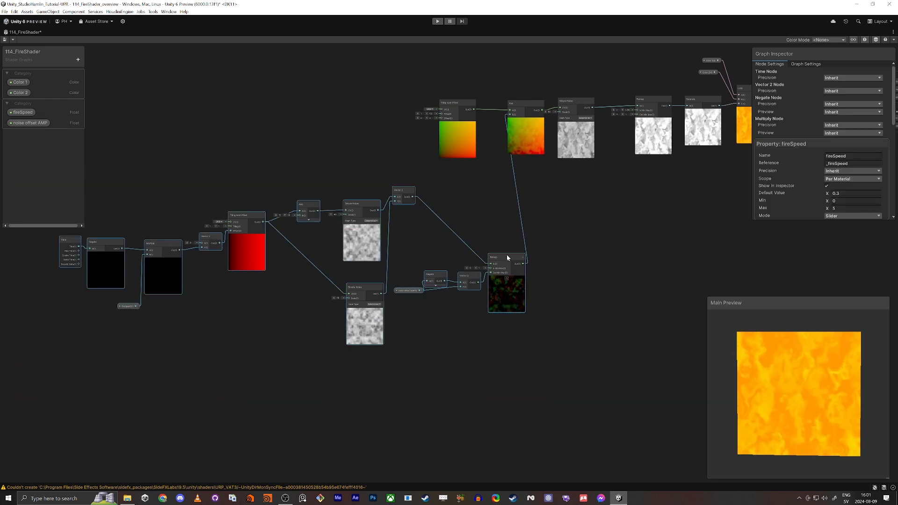
left_click_drag(507, 255, 472, 245)
- Disconnect and reconnect Remap and the Add node's B input twice to compare the fire with and without distortion
middle_click_drag(596, 239, 545, 312)
scroll(469, 289, "up", 8)
left_click_drag(367, 218, 421, 233)
key("Delete")
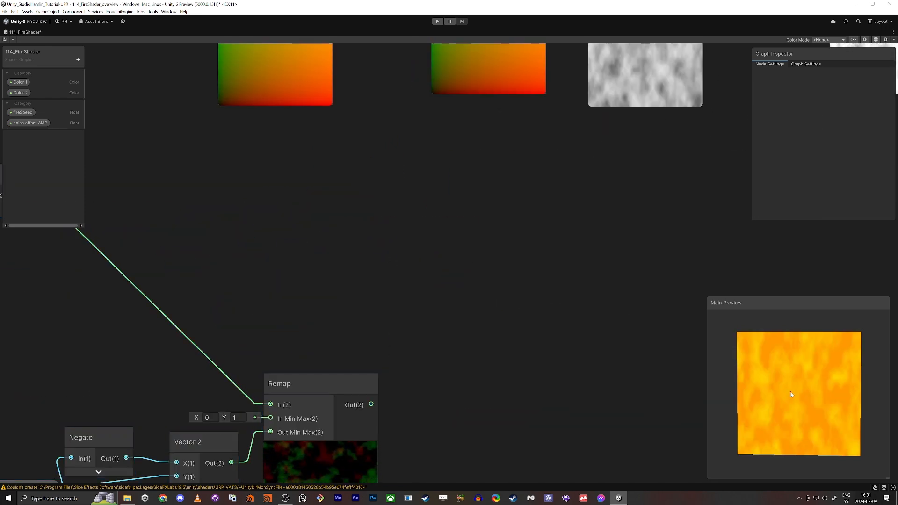
scroll(554, 306, "down", 4)
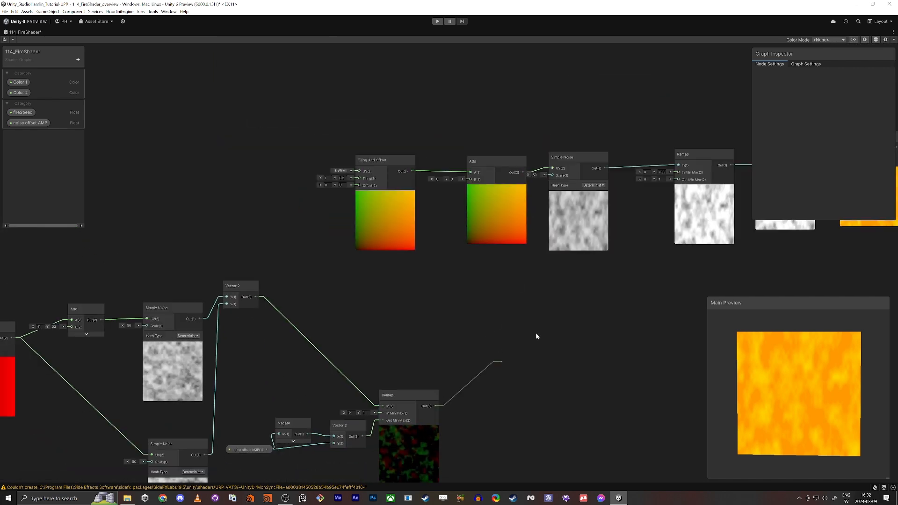
left_click_drag(477, 183, 476, 182)
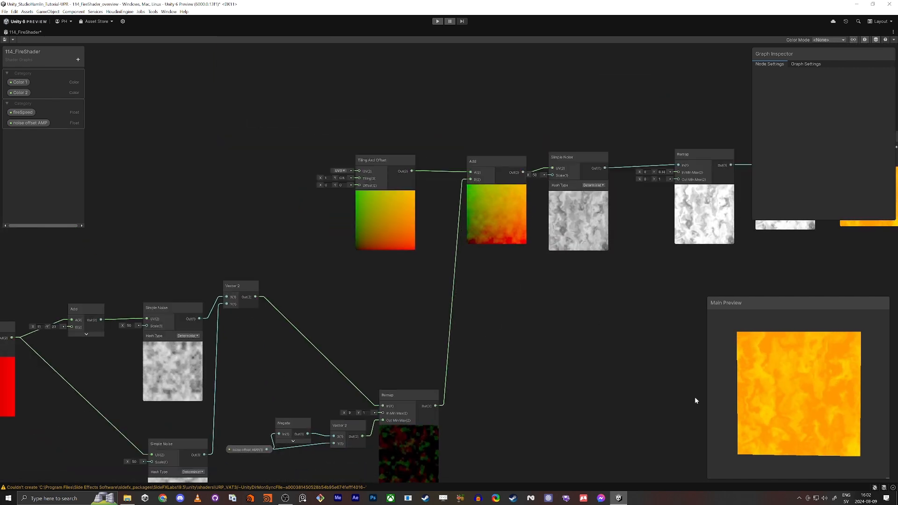
left_click(385, 162)
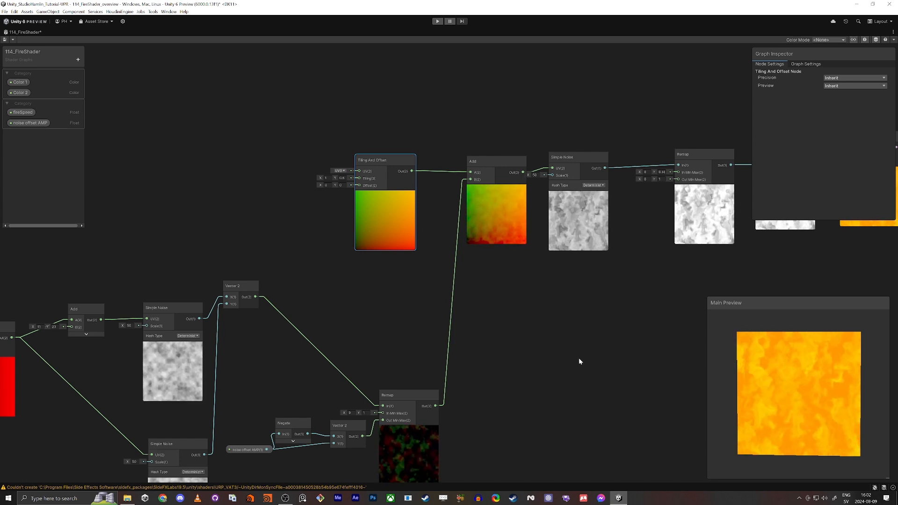
middle_click_drag(579, 359, 543, 327)
left_click_drag(382, 277, 447, 283)
key("Delete")
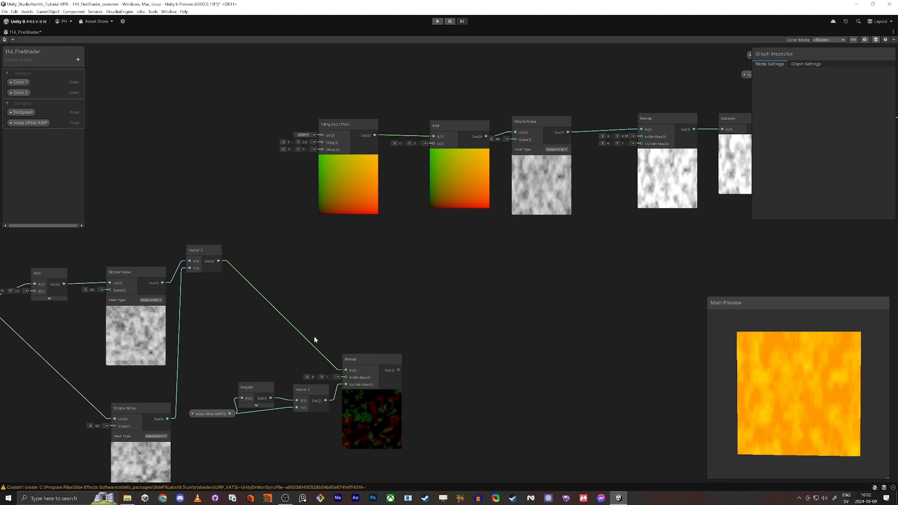
left_click_drag(398, 370, 433, 144)
- Create a Tiling And Offset node in the empty area below the fire noise chain
middle_click_drag(559, 405, 390, 333)
scroll(530, 313, "down", 1)
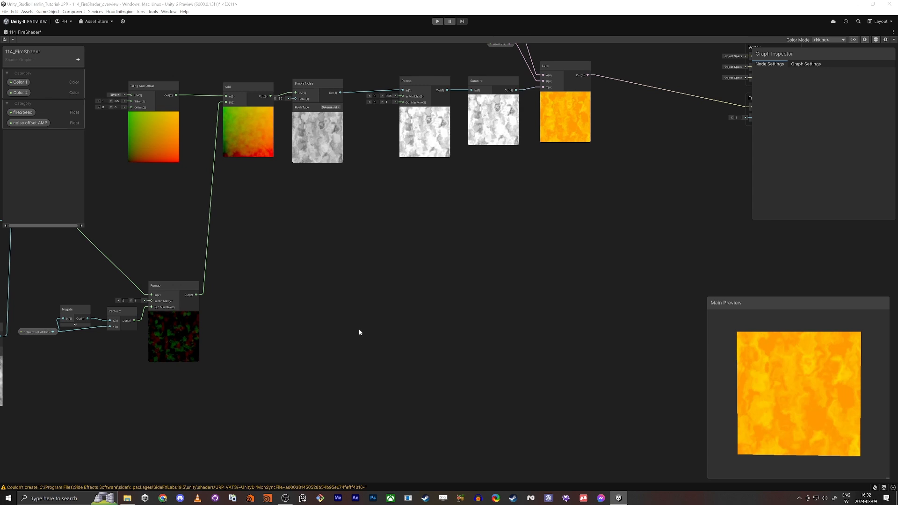
key("space")
type("tili")
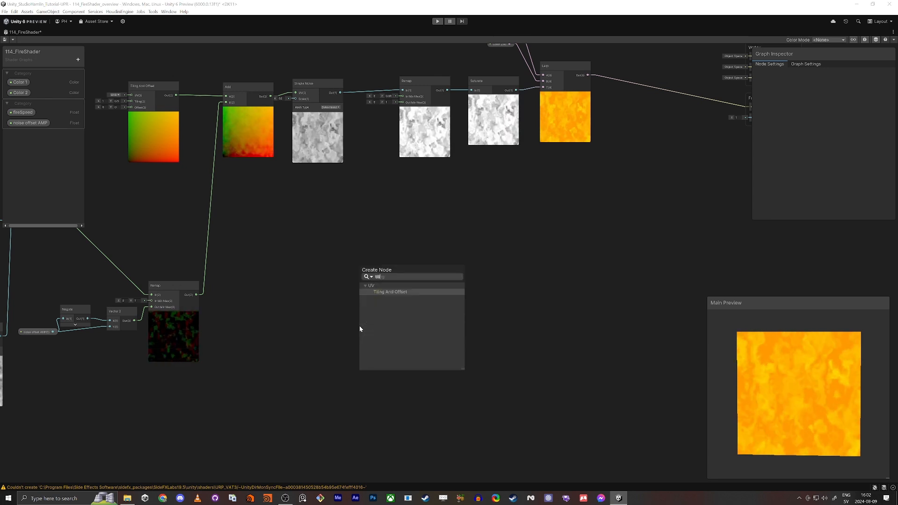
key("Return")
left_click(386, 338)
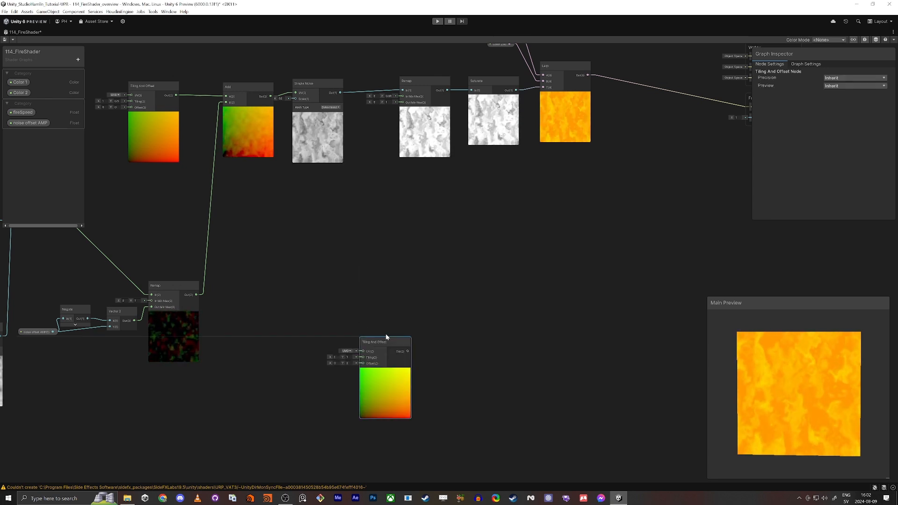
left_click_drag(385, 339, 354, 285)
- Create a Split node fed by the new Tiling And Offset output
scroll(349, 280, "up", 2)
middle_click_drag(393, 283, 343, 378)
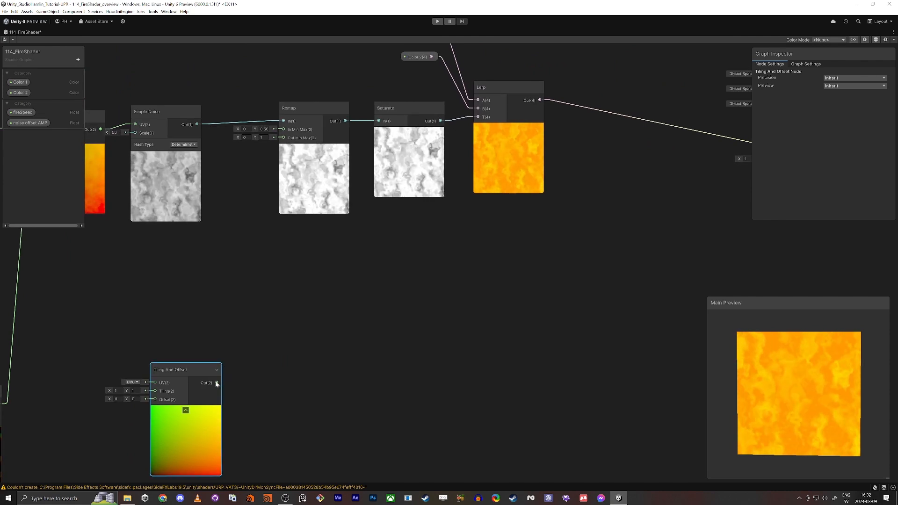
left_click_drag(328, 397, 259, 367)
type("split")
key("Return")
scroll(356, 322, "down", 2)
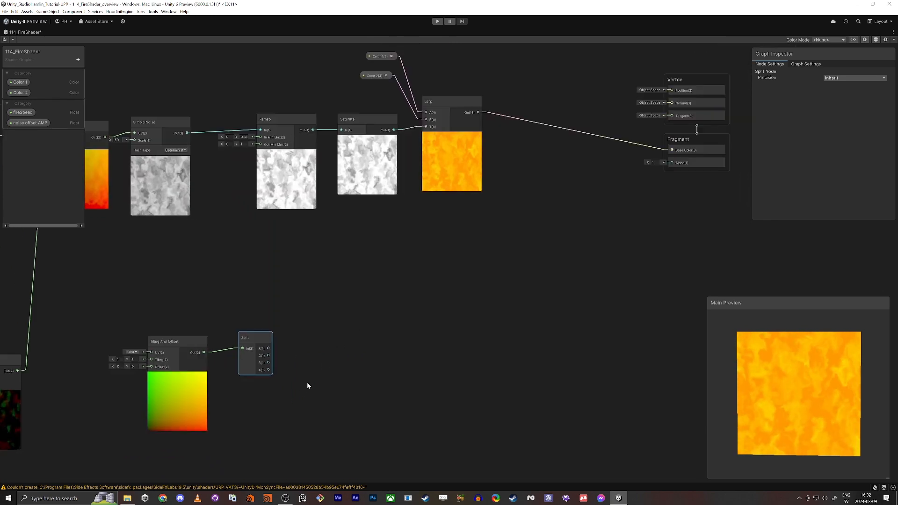
- Create a One Minus node from Split's G output and connect its output to the Fragment Alpha
left_click_drag(269, 356, 376, 325)
type("one minus")
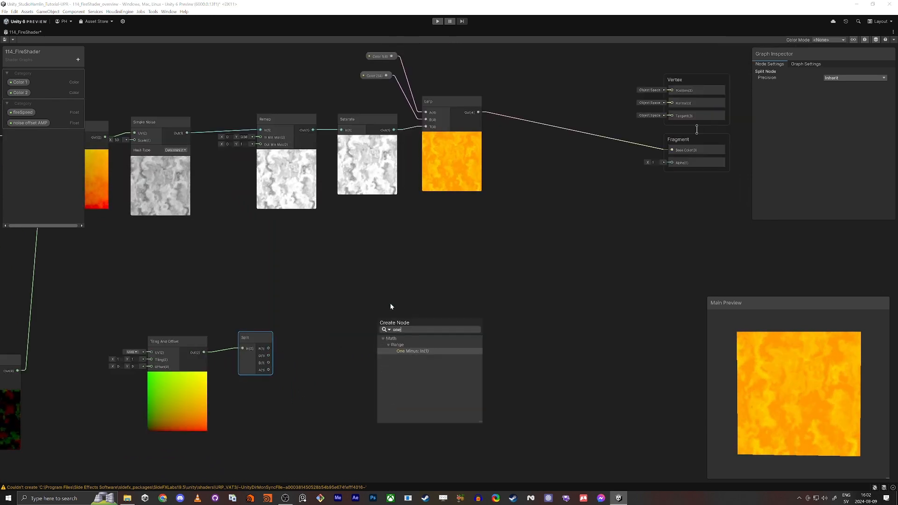
key("Return")
left_click_drag(407, 319, 333, 324)
scroll(338, 320, "up", 3)
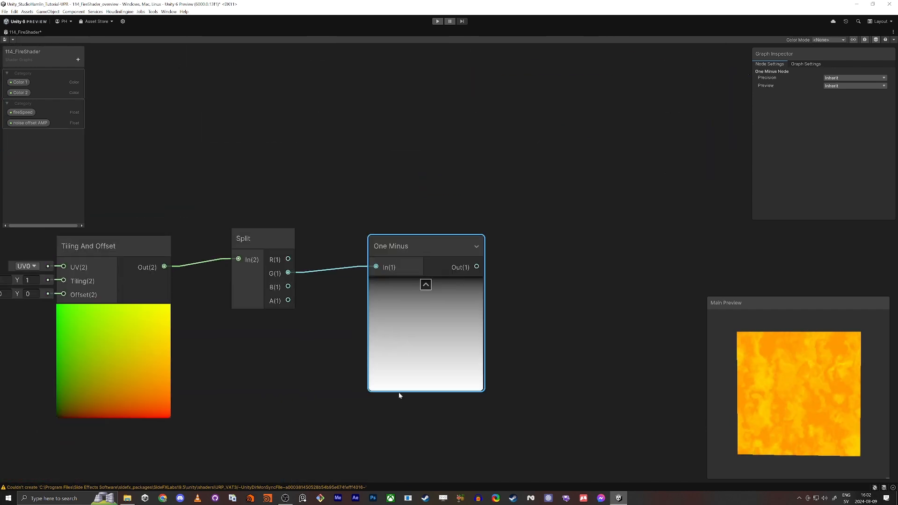
scroll(398, 280, "down", 6)
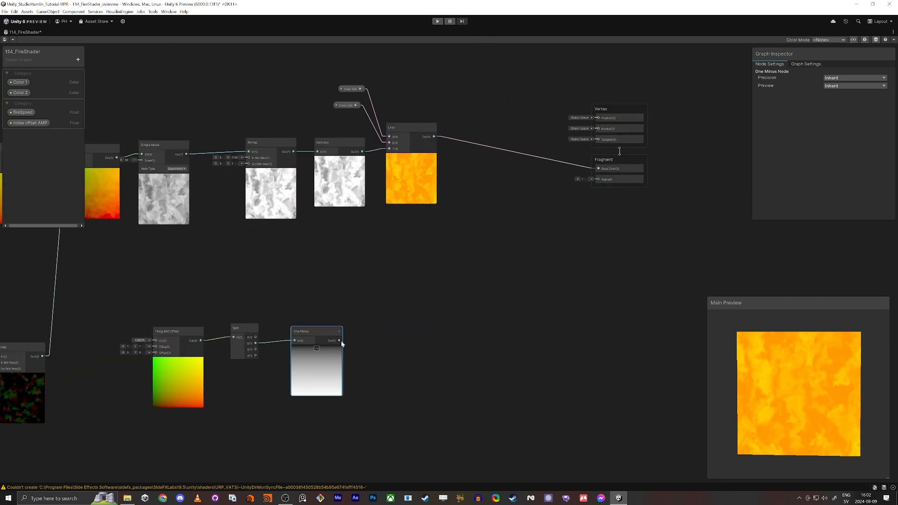
left_click_drag(339, 340, 598, 180)
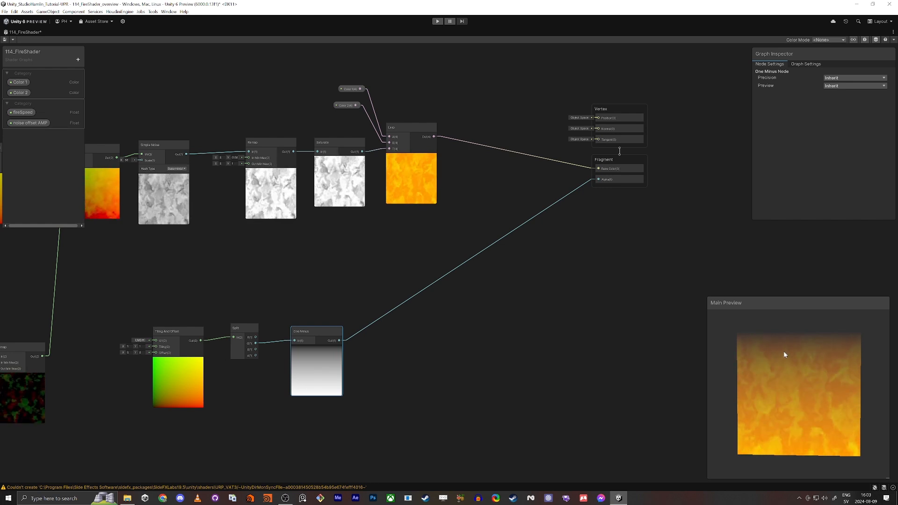
- Insert an Add node between the lower Tiling And Offset and Split, using its A input, and place it below them
middle_click_drag(378, 423, 549, 324)
left_click(398, 355)
key("space")
type("ad")
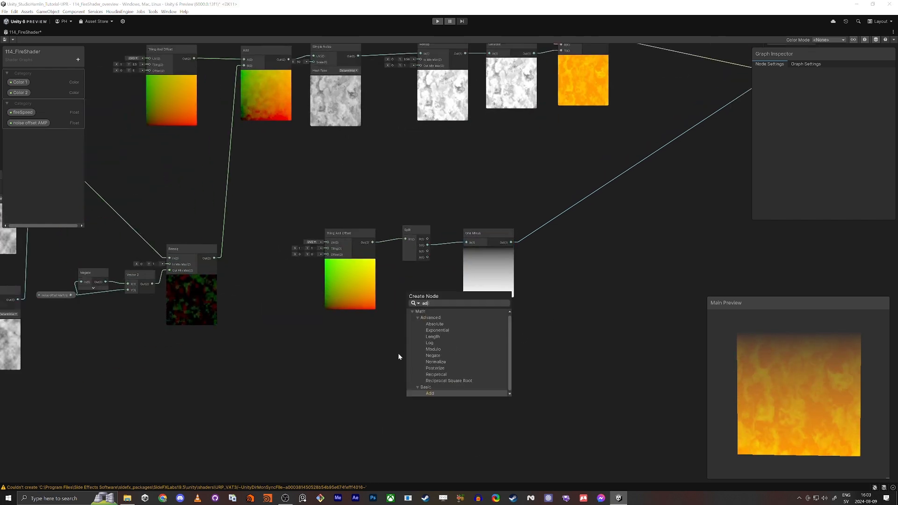
key("Return")
left_click_drag(351, 261, 405, 239)
left_click_drag(426, 367, 382, 301)
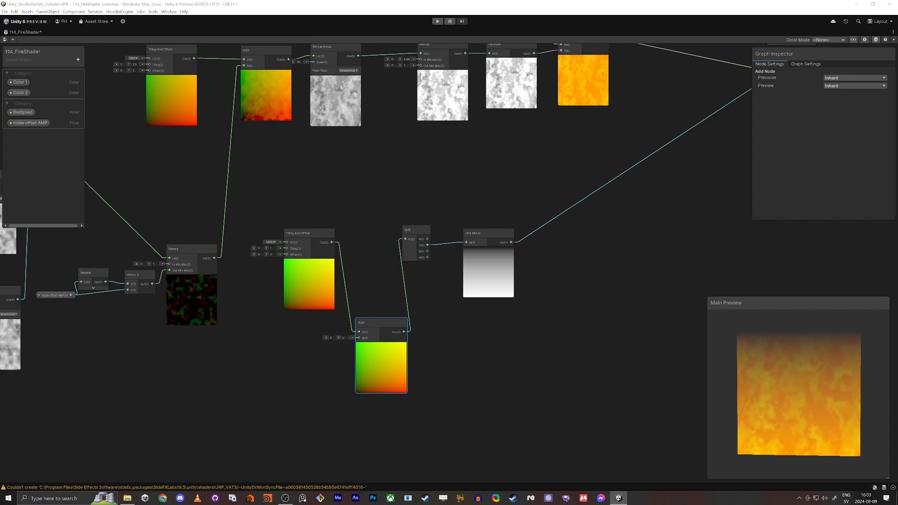
- Connect the distortion Remap's output to the B input of the new Add node
left_click(520, 398)
middle_click_drag(284, 388, 340, 376)
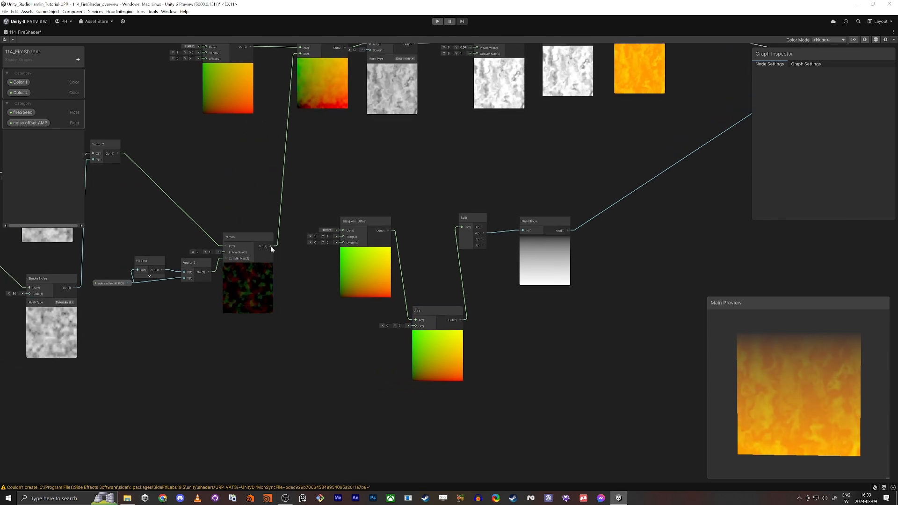
left_click_drag(415, 328, 416, 326)
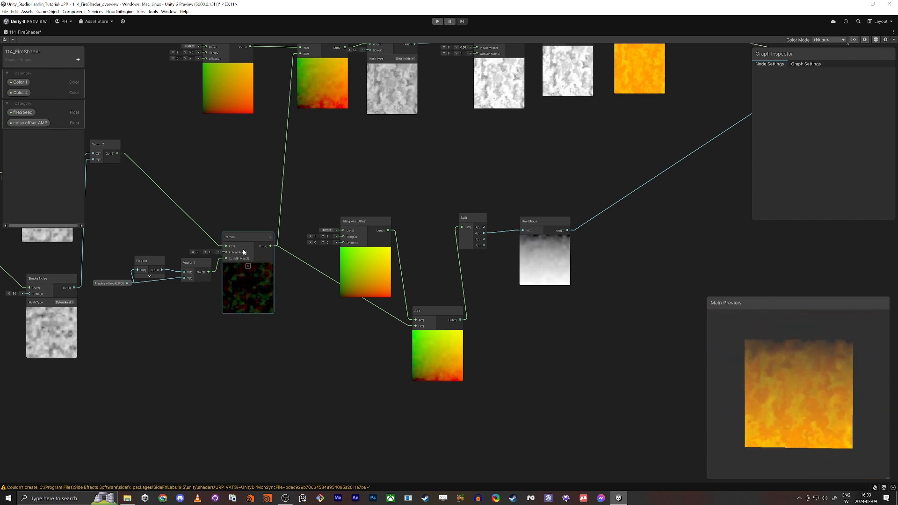
- Lower the distortion Remap, its amplitude nodes and the scrolling noise chain so they line up more cleanly
left_click_drag(243, 249, 246, 309)
middle_click_drag(253, 282, 336, 260)
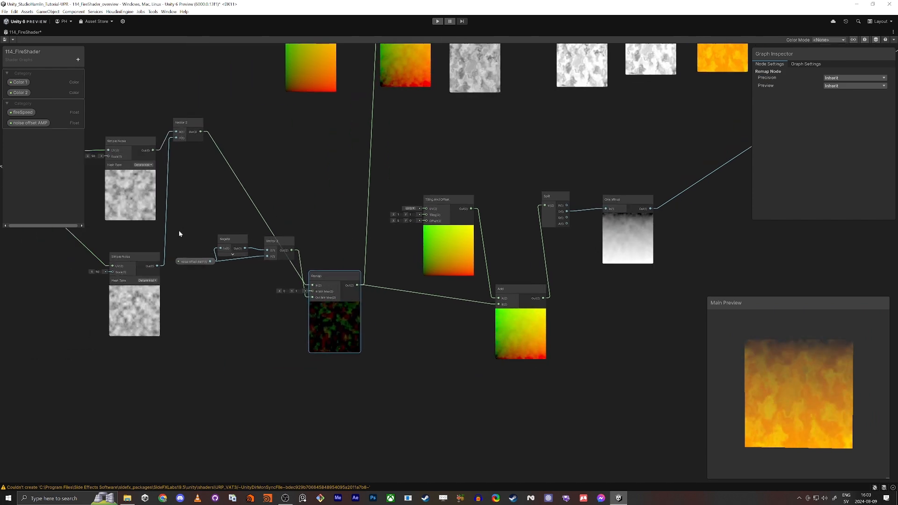
left_click_drag(179, 230, 254, 295)
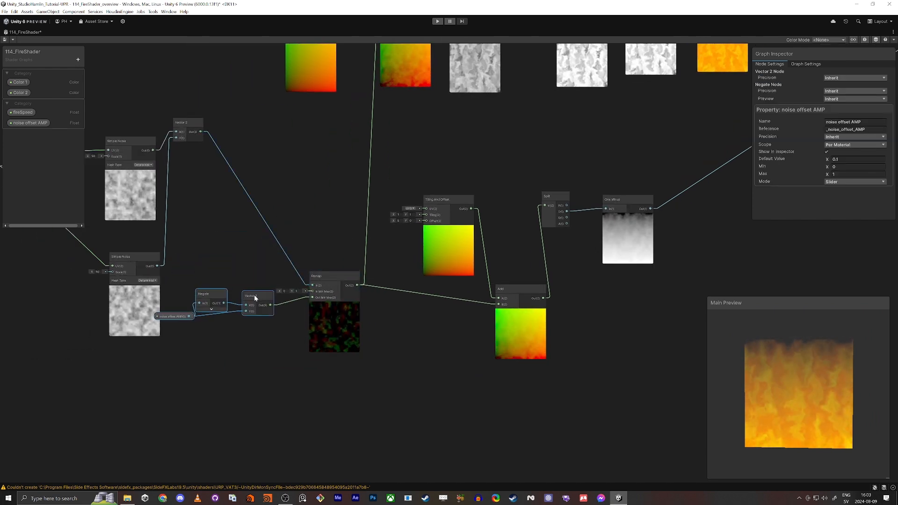
middle_click_drag(222, 217, 501, 211)
scroll(502, 211, "down", 2)
left_click_drag(156, 114, 472, 372)
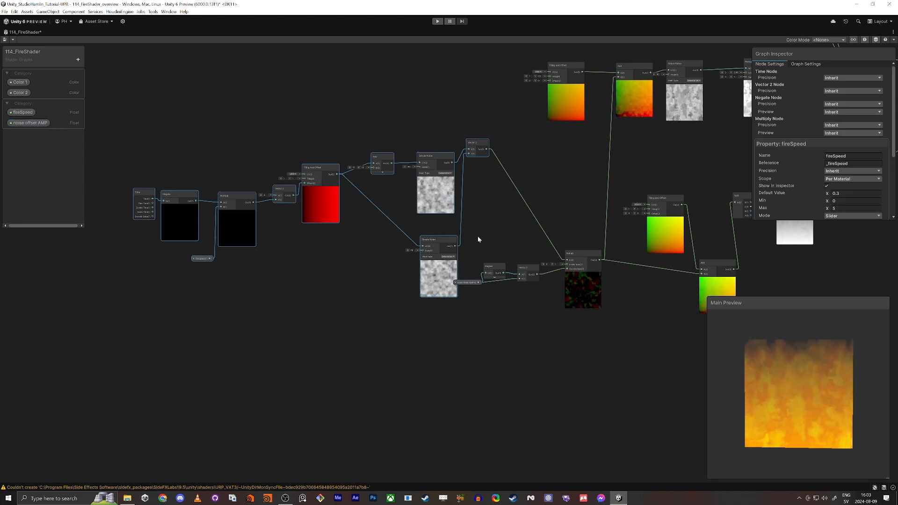
left_click_drag(481, 146, 440, 251)
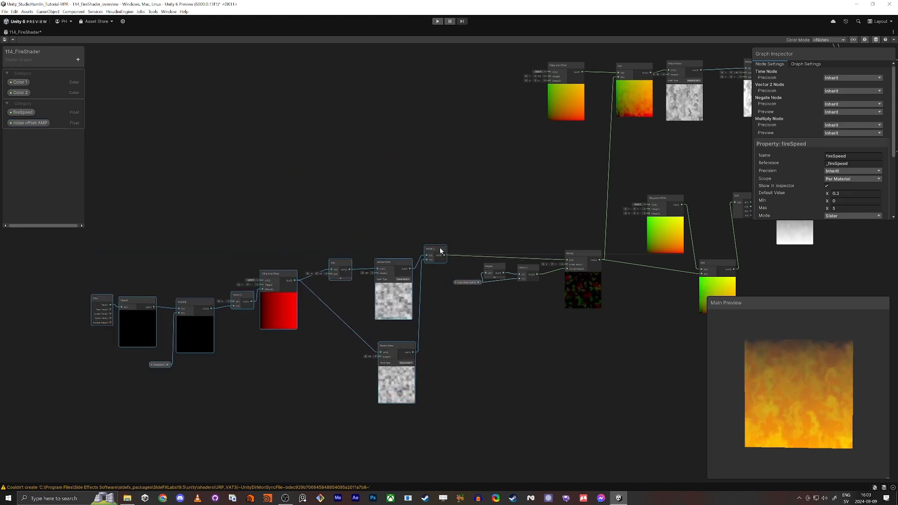
- Nudge the Add node between Tiling And Offset and Split, and shift the Main Preview slightly to the left
scroll(440, 251, "down", 1)
middle_click_drag(720, 164, 519, 244)
scroll(585, 210, "up", 7)
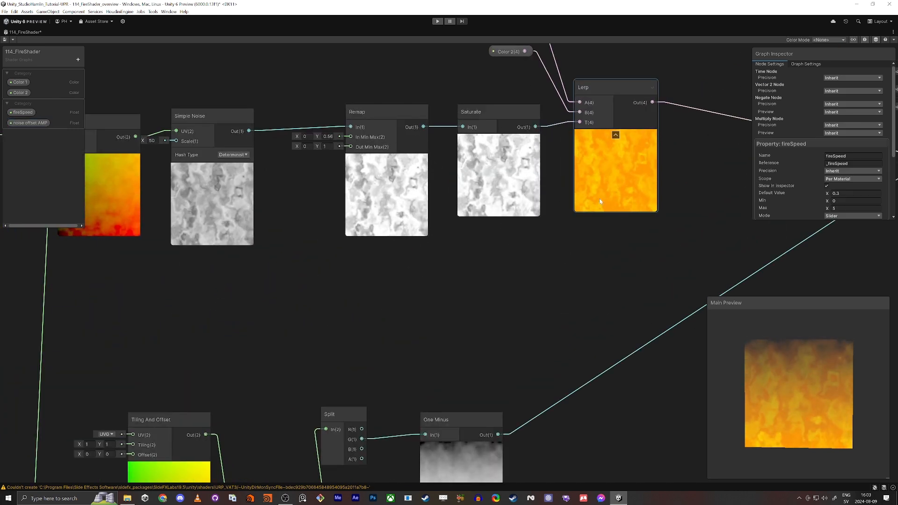
middle_click_drag(649, 462, 651, 301)
scroll(572, 345, "down", 2)
middle_click_drag(446, 398, 437, 377)
left_click_drag(368, 357, 359, 342)
left_click_drag(758, 303, 731, 306)
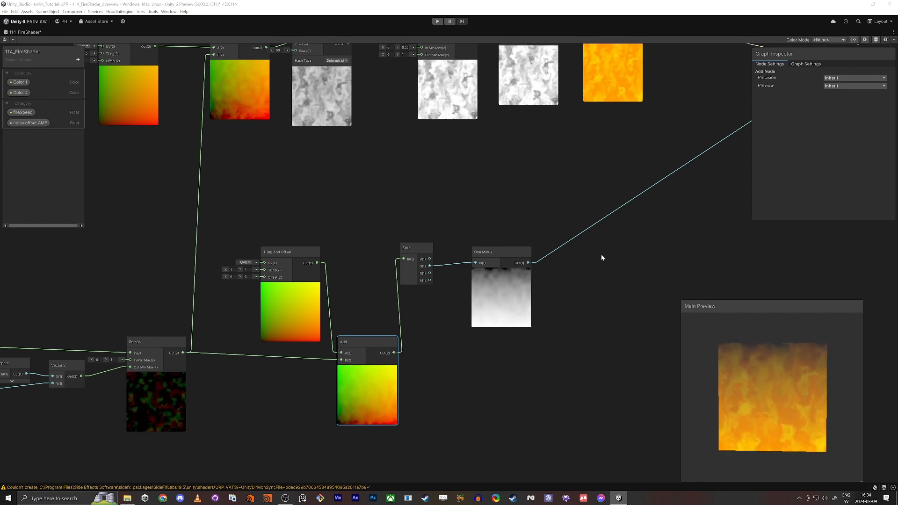
- Insert an Add node between One Minus and the Fragment Alpha, and lower its A value below zero to shorten the flames
middle_click_drag(601, 254, 465, 279)
key("space")
type("add")
key("Return")
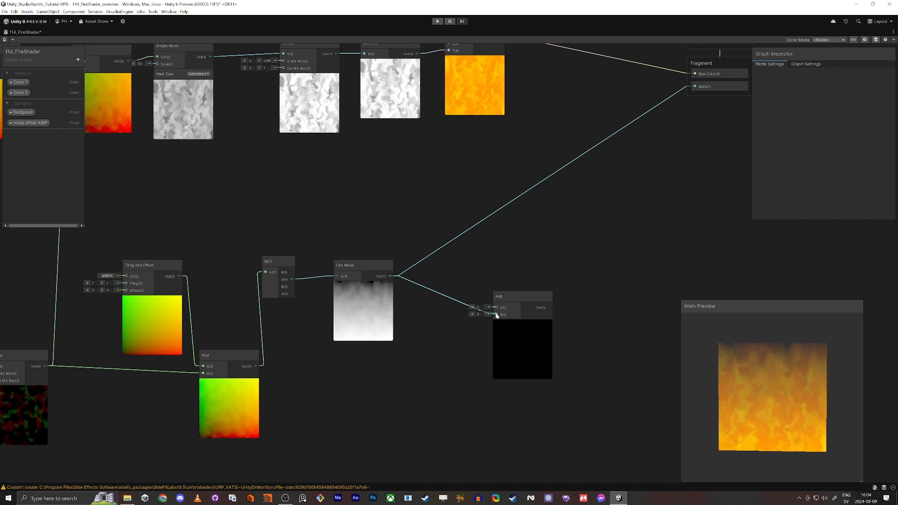
left_click_drag(496, 317, 496, 316)
left_click_drag(507, 299, 695, 86)
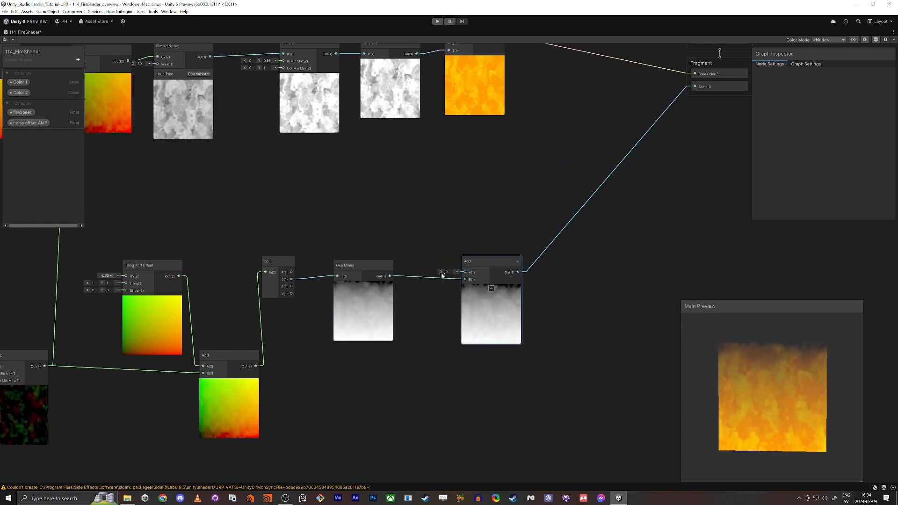
mouse_move(442, 275)
left_mouse_down()
mouse_move(430, 278)
mouse_move(439, 280)
left_mouse_up()
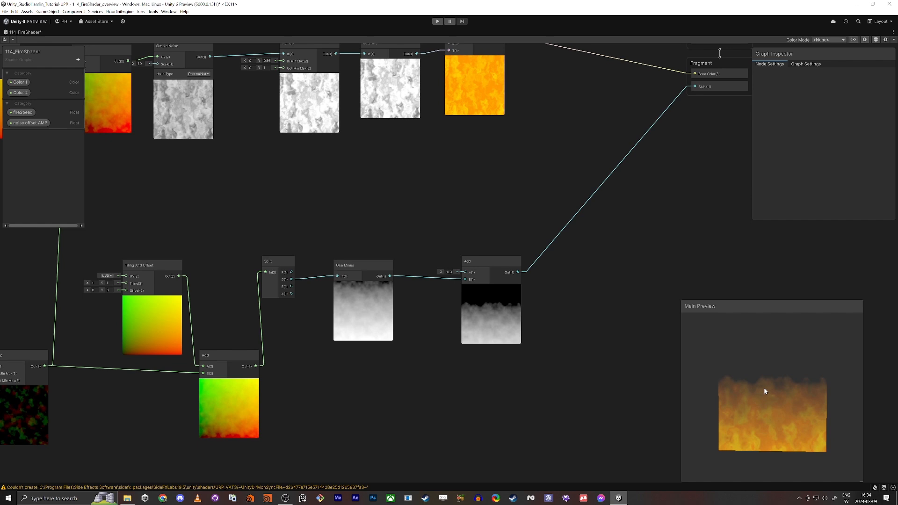
- Add a Float property named Fire Height AMP
left_click(78, 60)
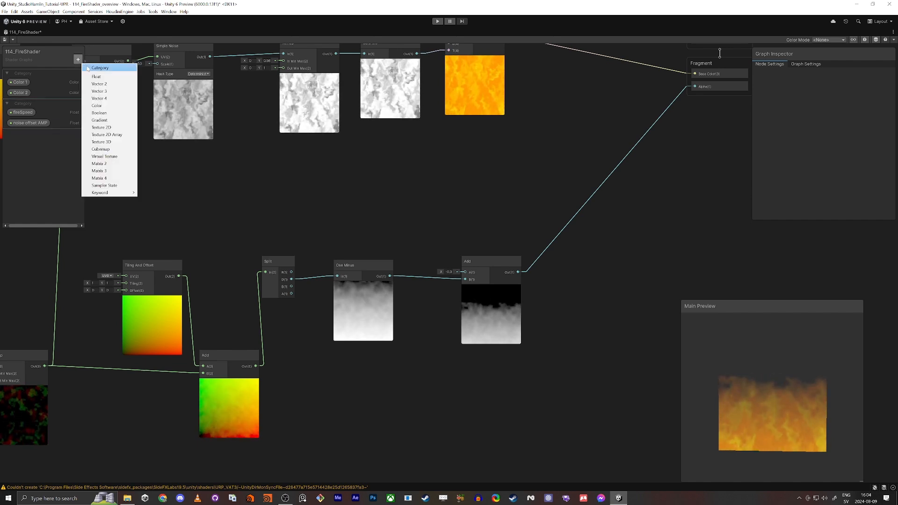
left_click(96, 77)
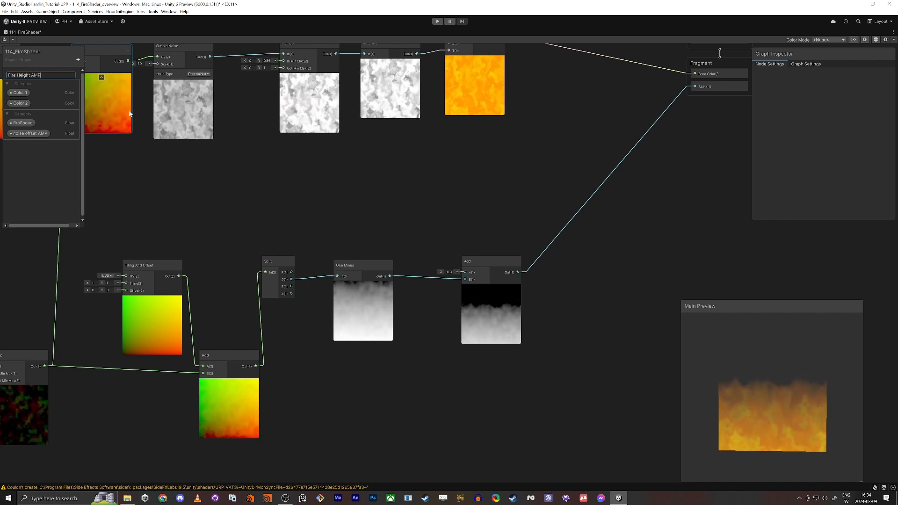
key("Return")
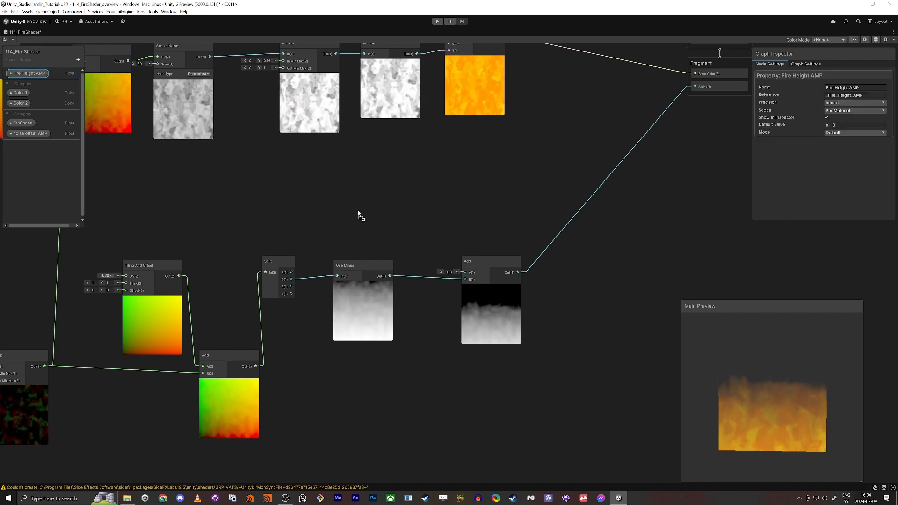
- Place the Fire Height AMP property in the graph above One Minus and feed it into a new Remap node
left_click_drag(359, 215, 349, 222)
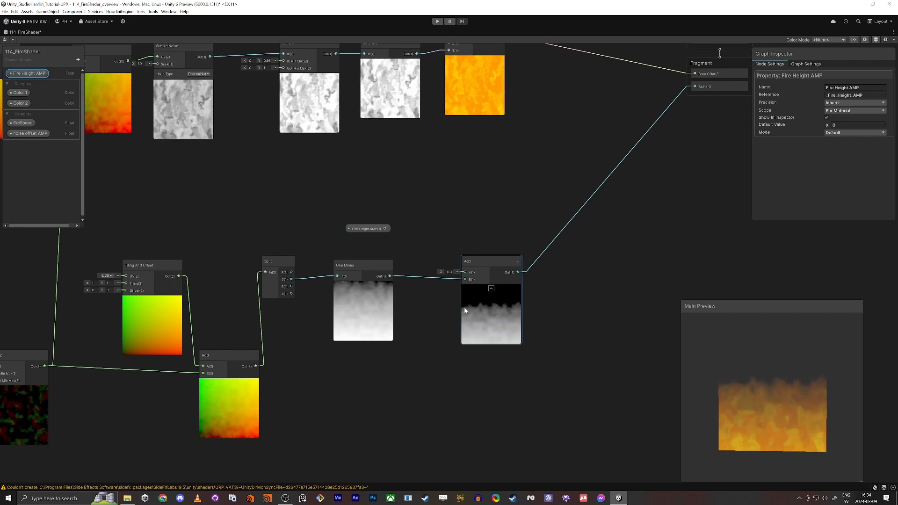
left_click_drag(372, 231, 369, 227)
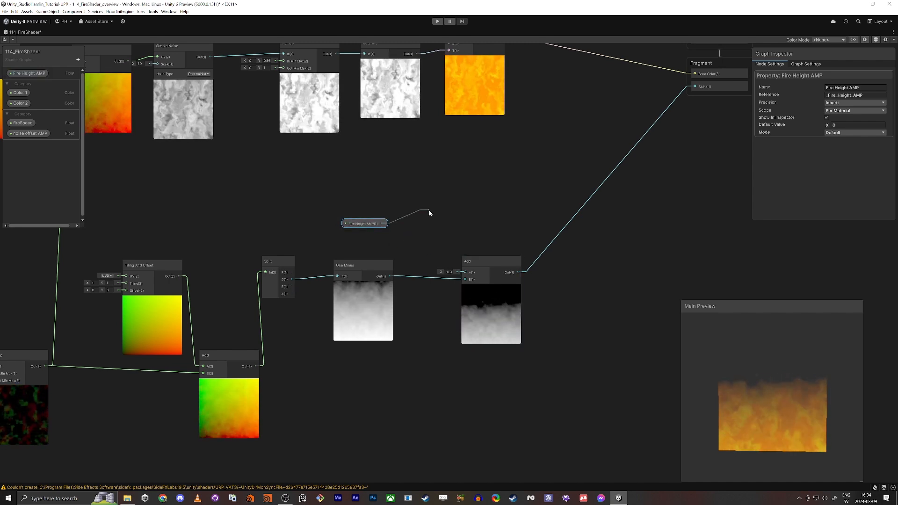
left_click_drag(428, 209, 428, 210)
type("remap")
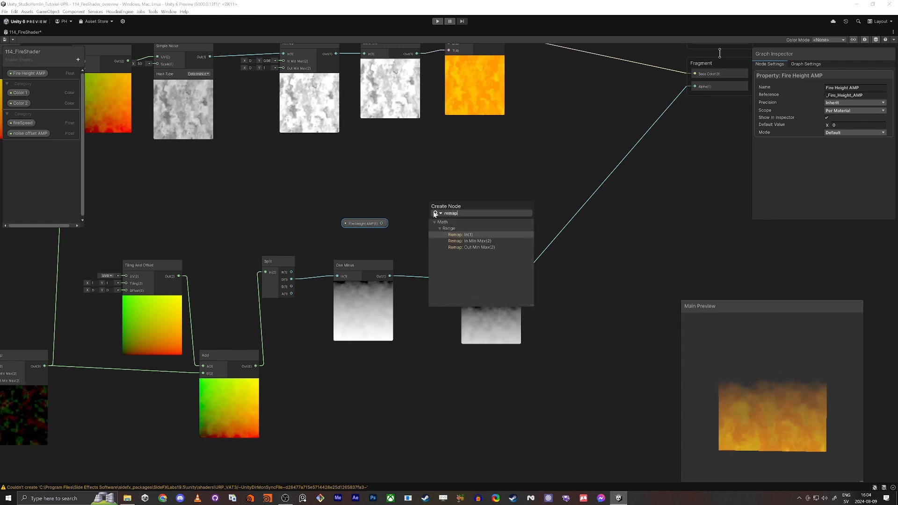
key("Return")
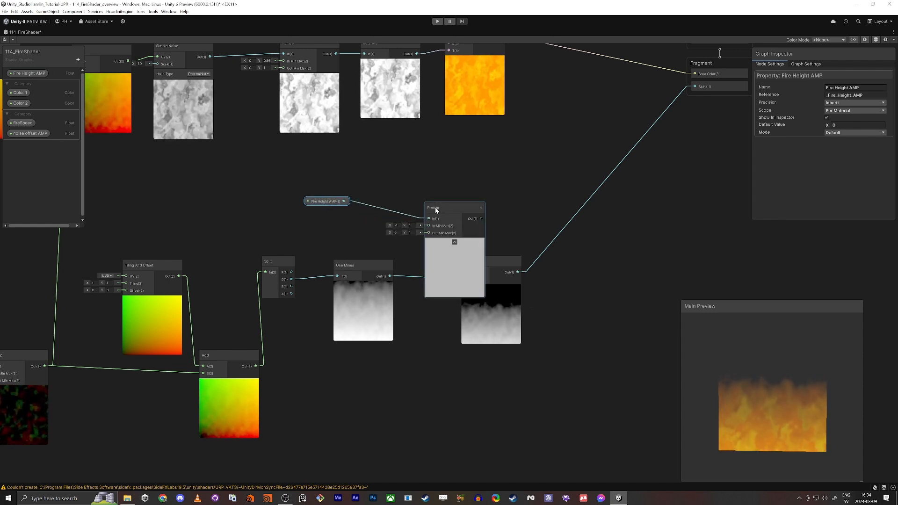
- Arrange the Fire Height AMP node and its Remap in a row above the One Minus node
left_click_drag(435, 209, 405, 198)
left_click_drag(331, 204, 312, 195)
left_click_drag(417, 198, 404, 182)
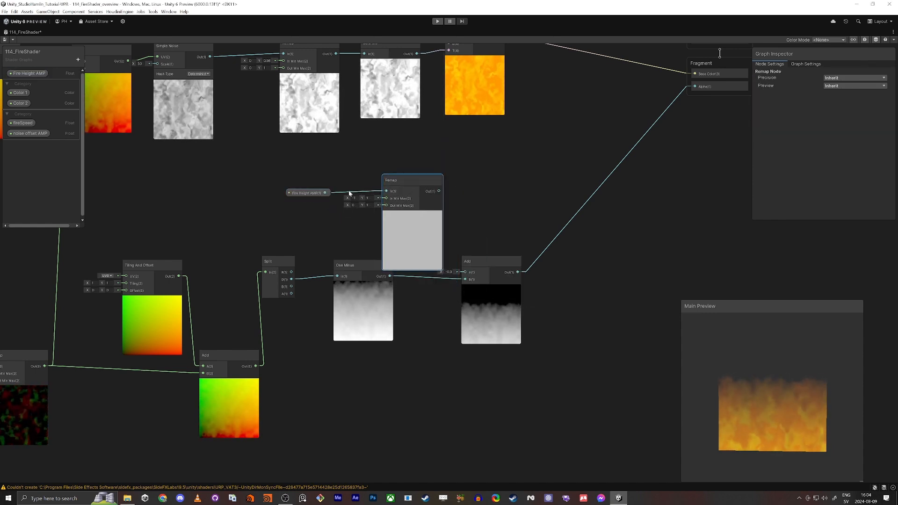
left_click_drag(310, 193, 298, 179)
left_click_drag(413, 184, 404, 171)
scroll(297, 181, "up", 5)
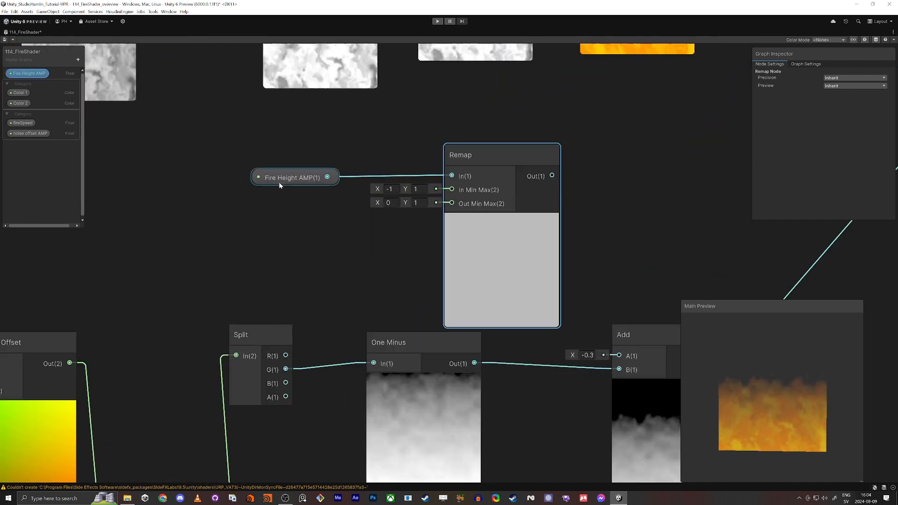
- Switch the Fire Height AMP property to Slider mode with a default value of 0.5
left_click(279, 181)
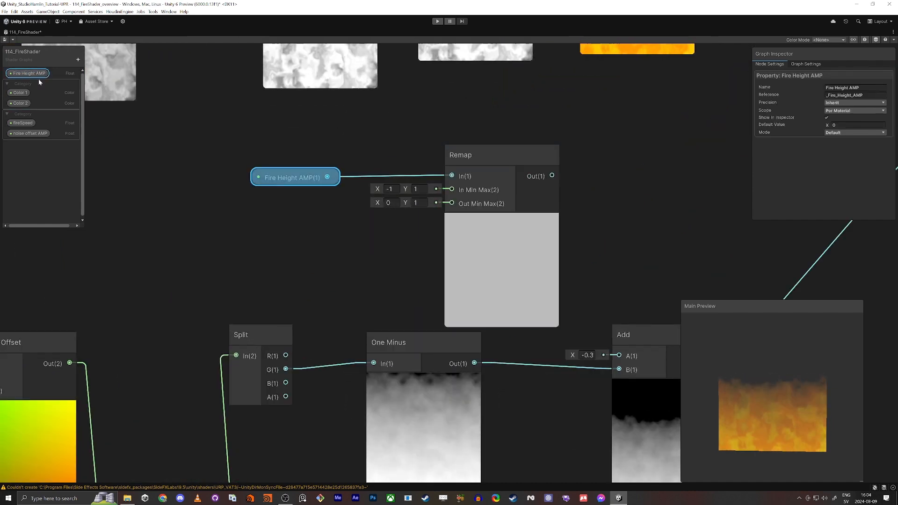
left_click(839, 154)
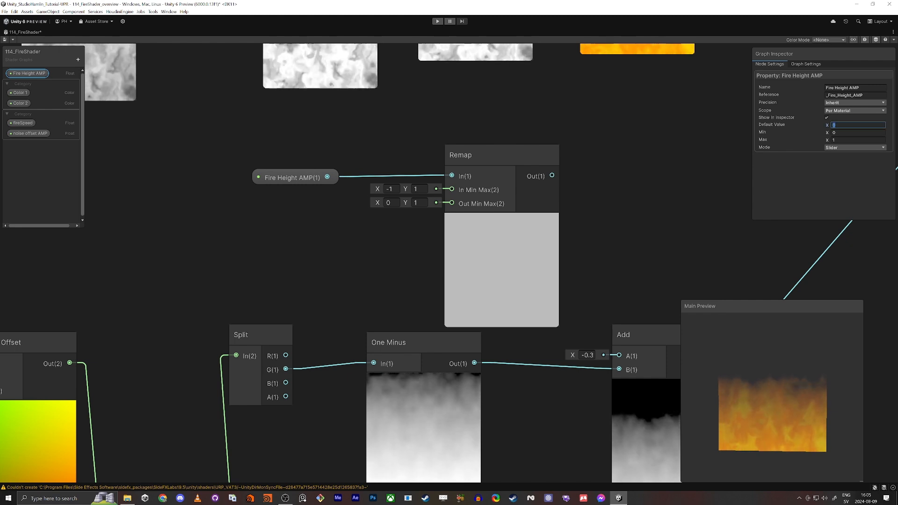
type("0.5")
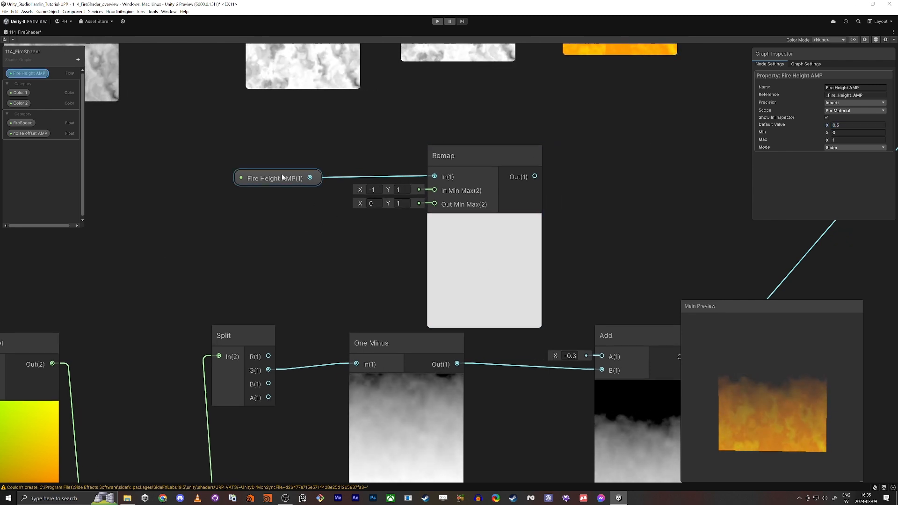
- Set the fire height Remap's In Min to 0 and connect its output to the A input of the alpha Add node
left_click(269, 178)
left_click(372, 189)
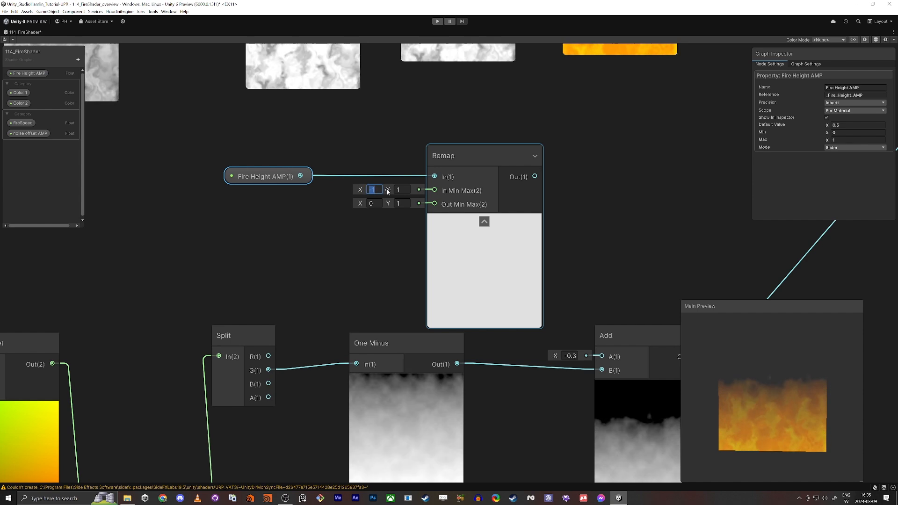
type("0")
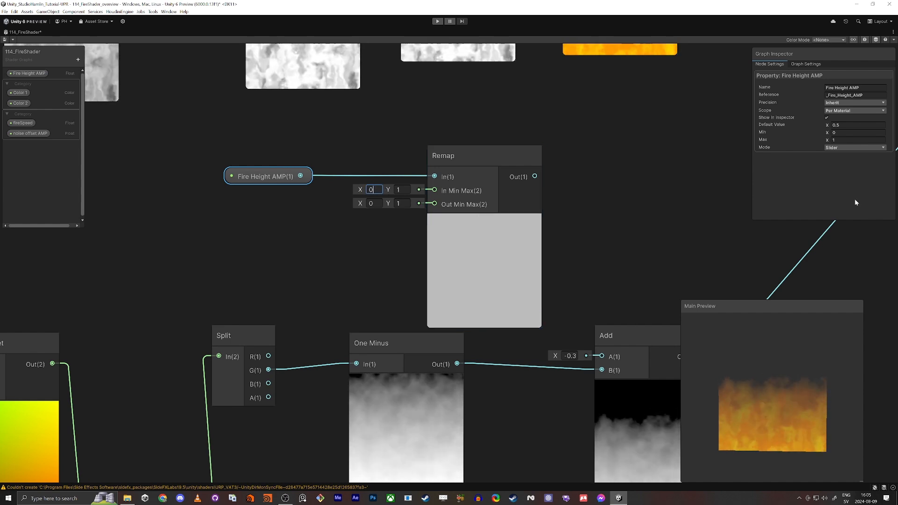
middle_click_drag(318, 255, 213, 186)
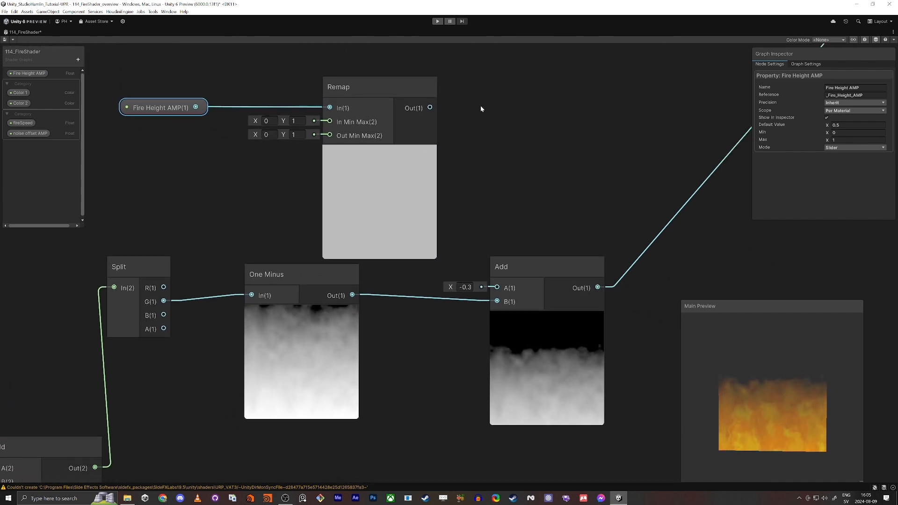
left_click_drag(431, 108, 497, 287)
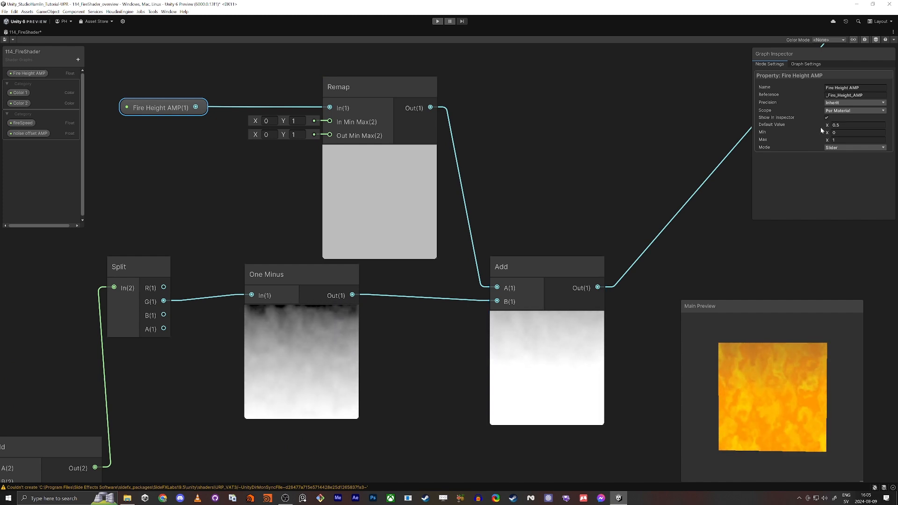
- Lower the fire height Remap's Out Min to -1.1, tuning it with the Fire Height AMP default set to 0
mouse_move(256, 134)
left_mouse_down()
mouse_move(234, 136)
mouse_move(243, 136)
left_mouse_up()
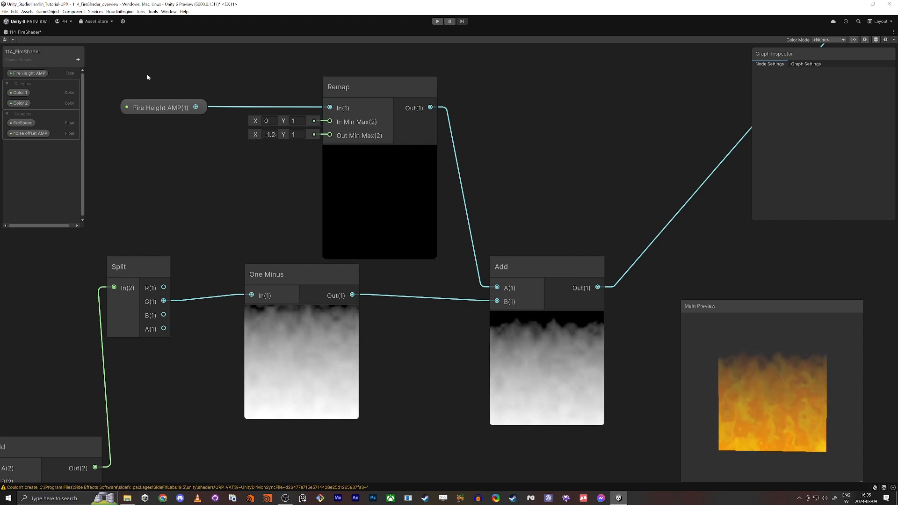
left_click_drag(146, 76, 104, 126)
left_click(842, 125)
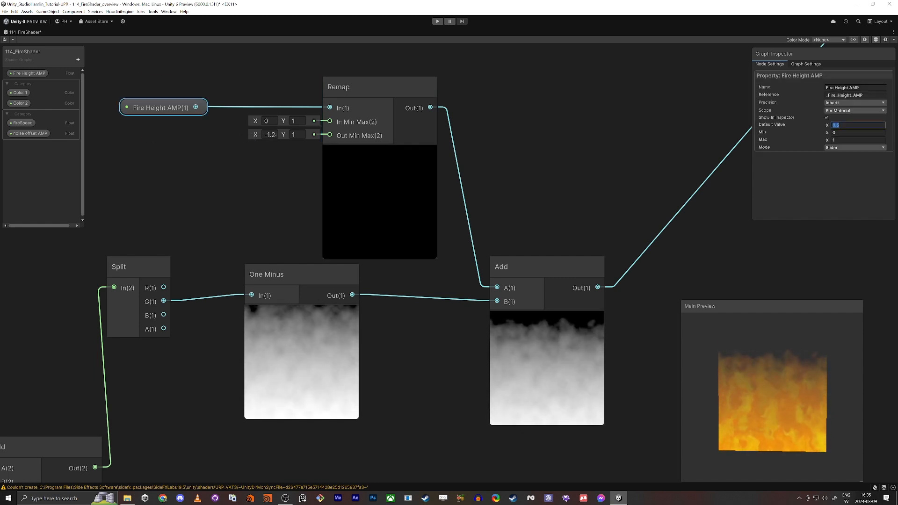
type("0")
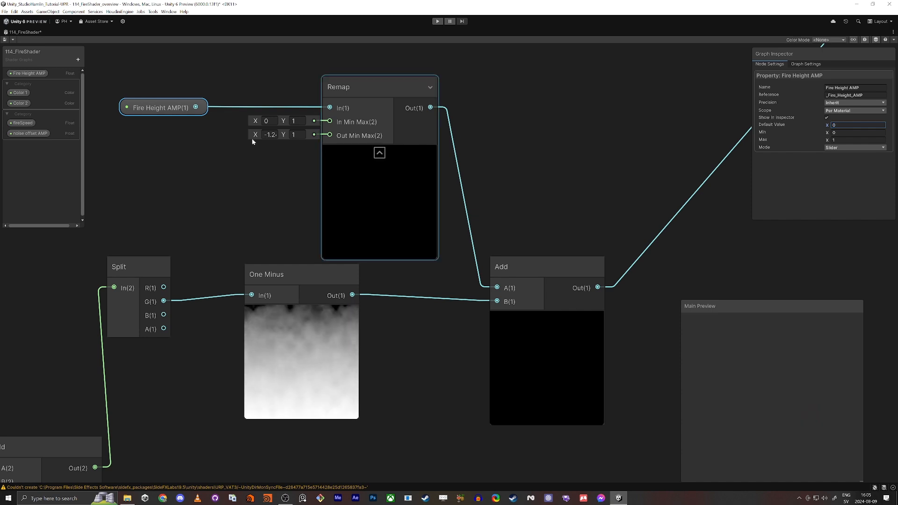
left_click_drag(258, 133, 260, 137)
left_click(551, 410)
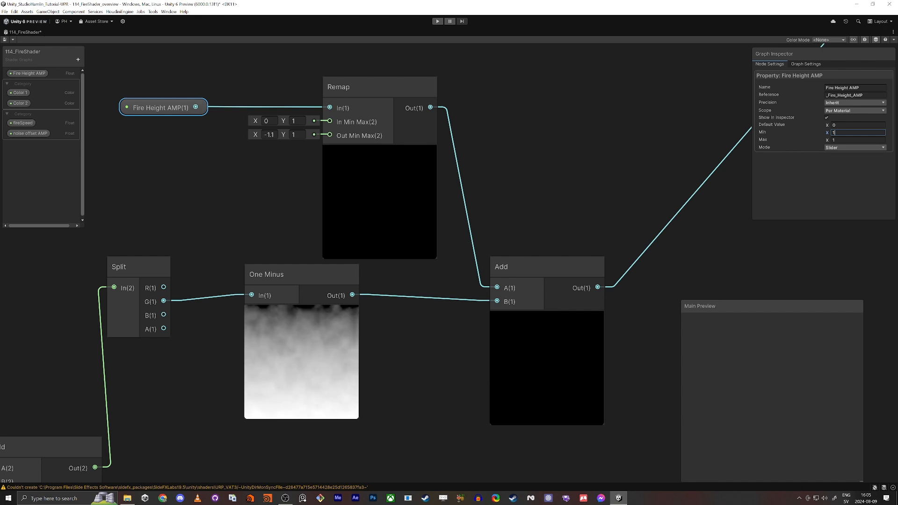
- Test the fire with the Fire Height AMP default at 1 and the noise offset AMP default at 0.2 and 0
key("Return")
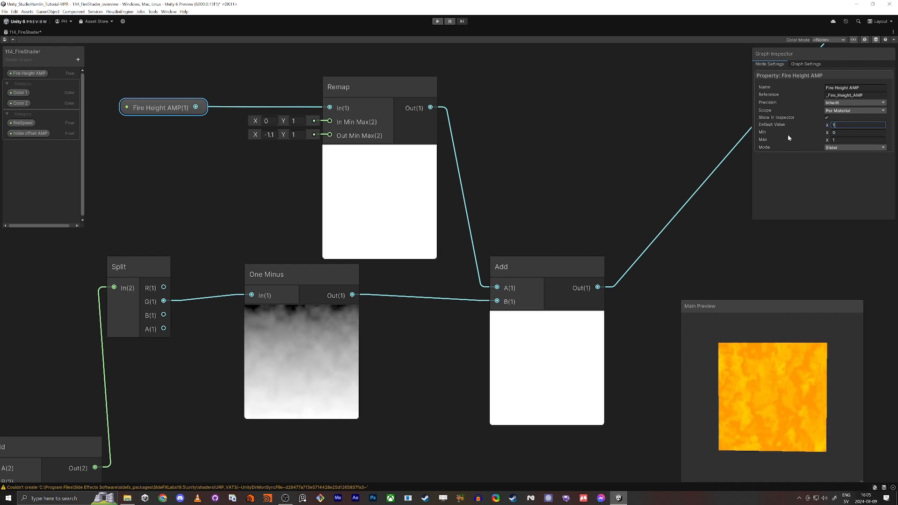
left_click(760, 320)
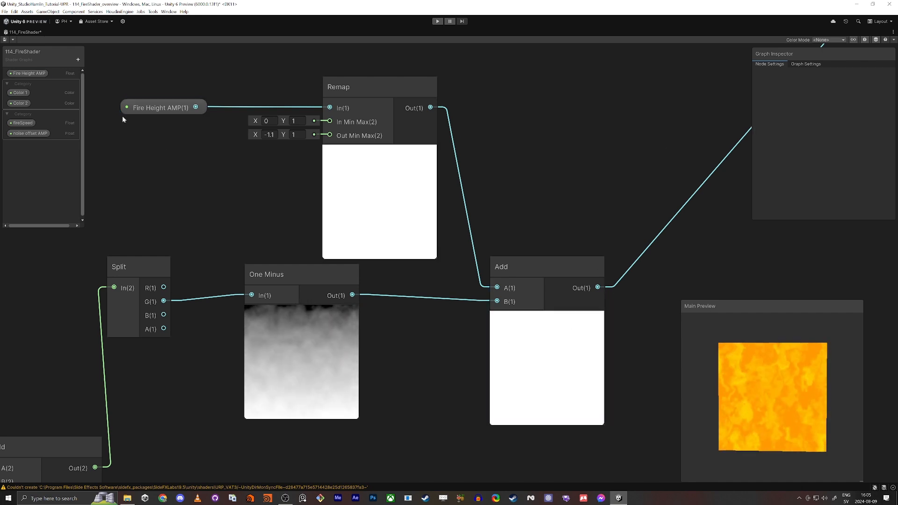
left_click(24, 133)
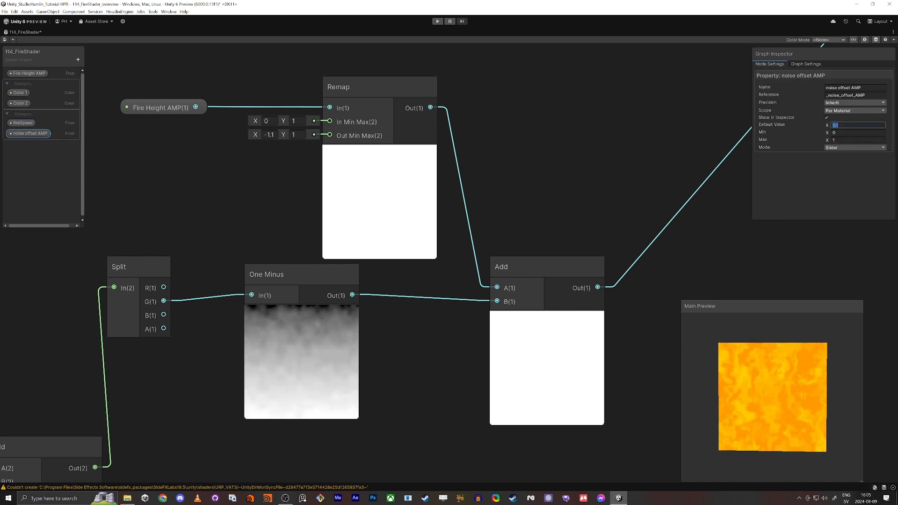
type("0.2")
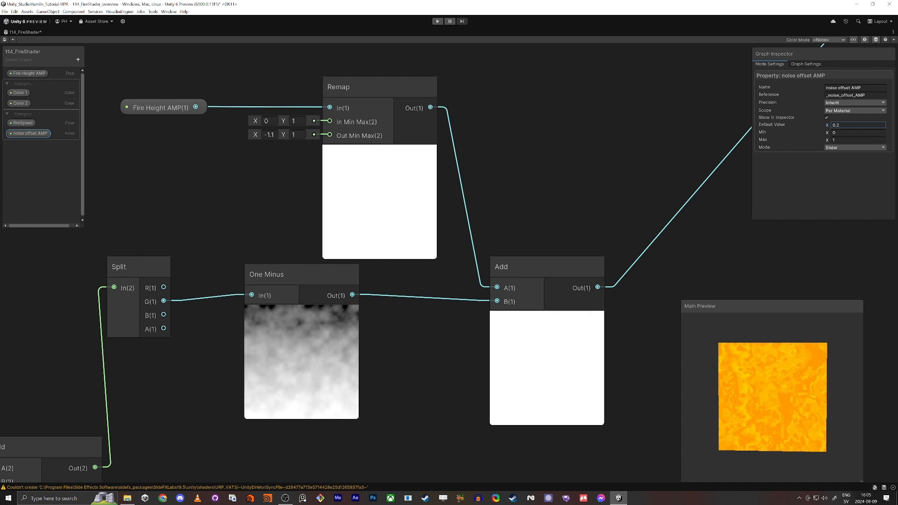
key("Return")
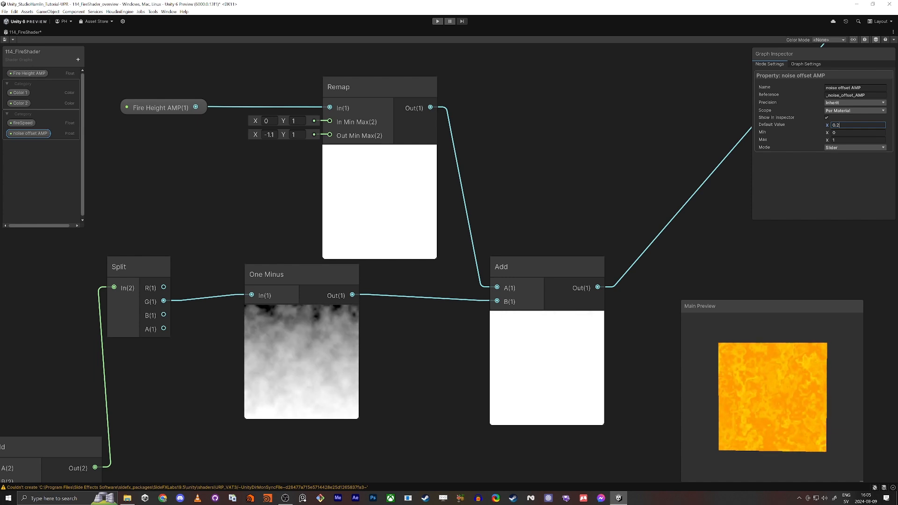
type("0")
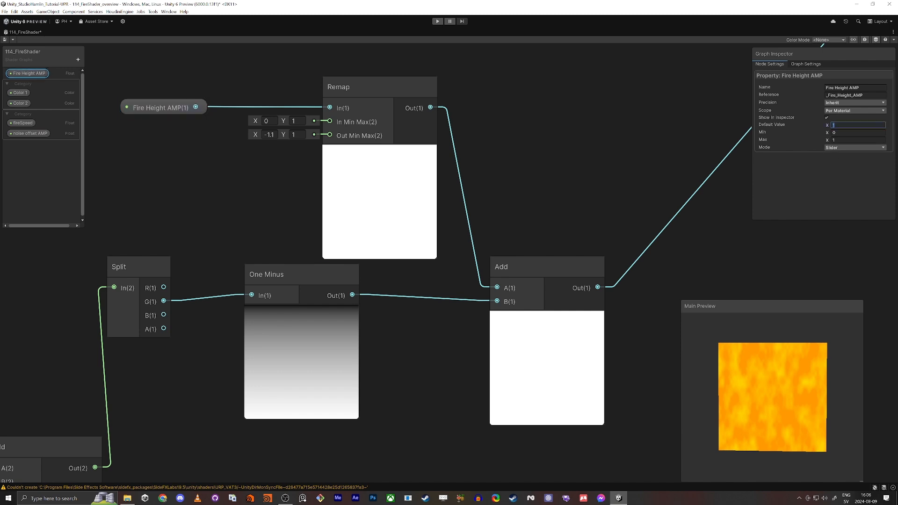
- Set the Fire Height AMP default to 0.2 and the noise offset AMP default to 0.25
type("0.2")
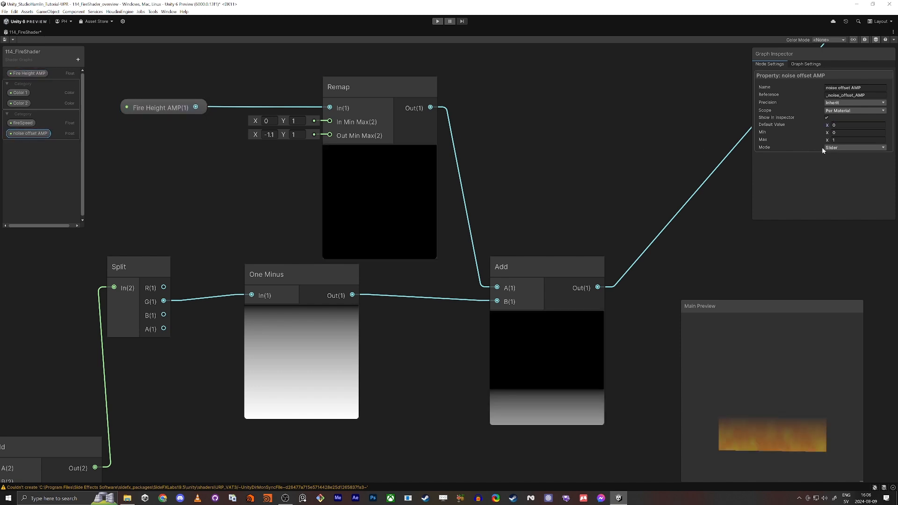
left_click_drag(827, 126, 830, 127)
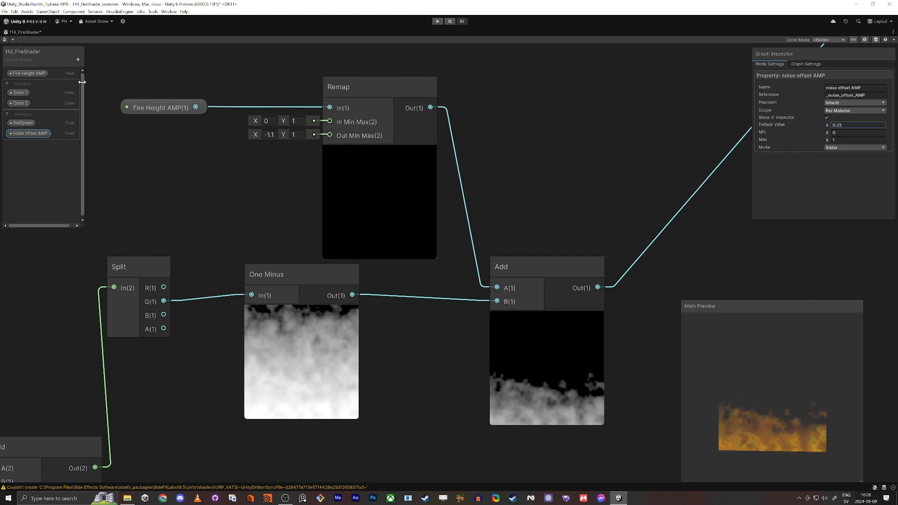
- Add a new property category, move Fire Height AMP into it, and set that property's default value to 0.37
left_click(18, 74)
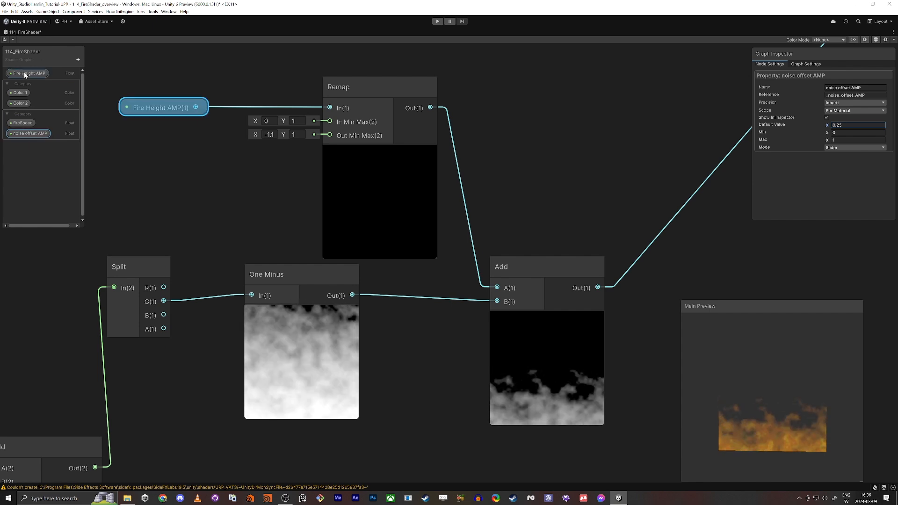
left_click(78, 60)
left_click(94, 65)
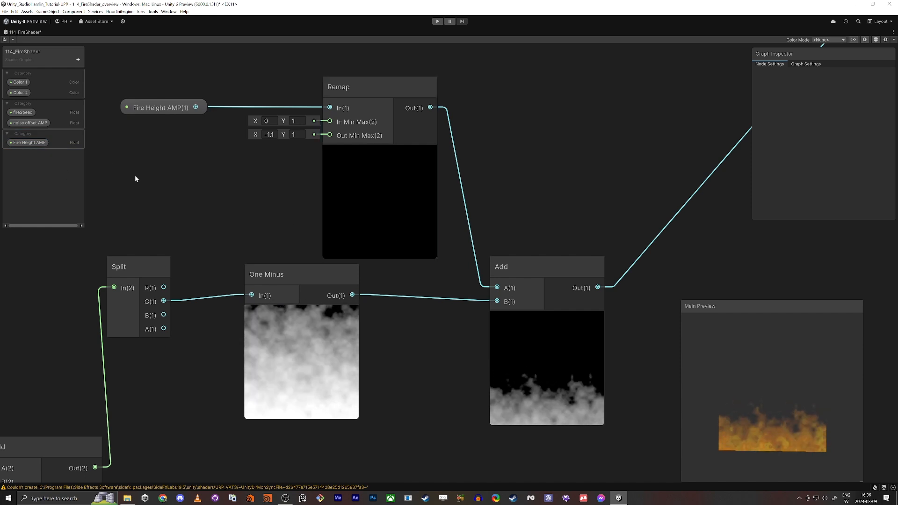
left_click(26, 143)
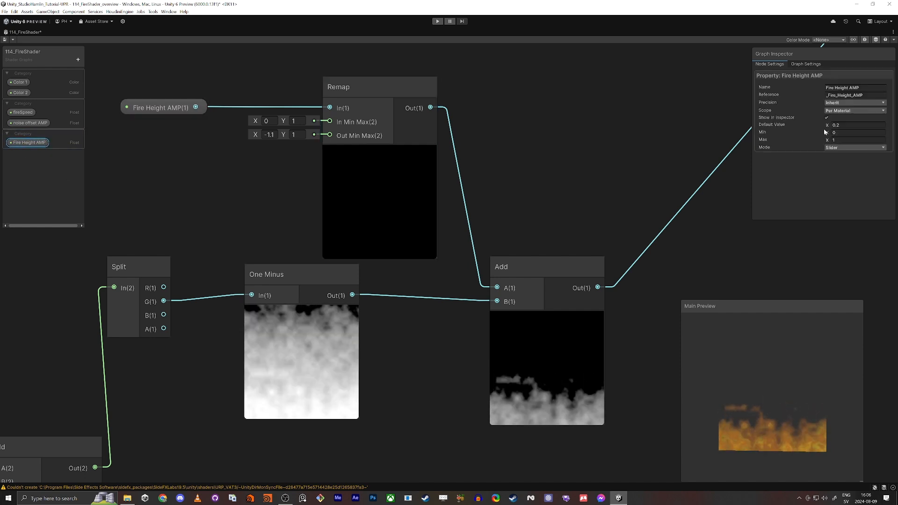
left_click_drag(826, 126, 831, 130)
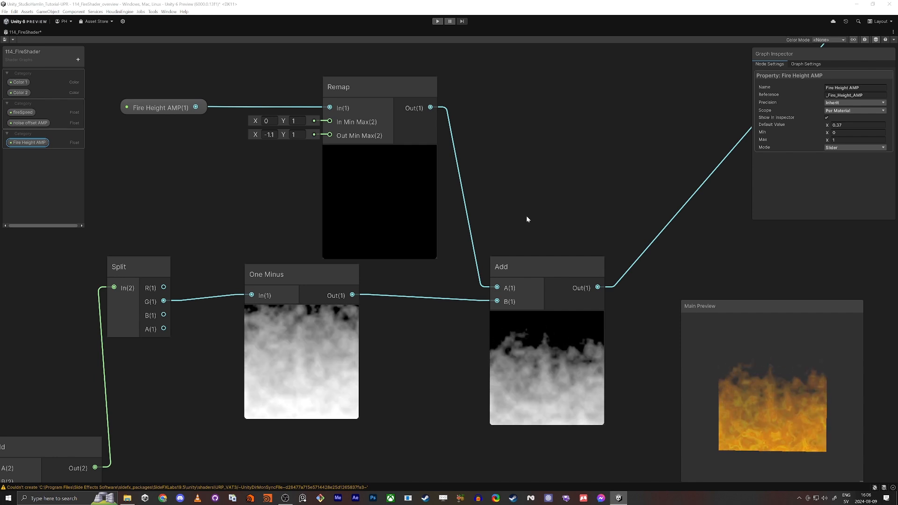
- Create a second Remap node fed by the output of the alpha Add node
middle_click_drag(526, 210, 436, 213)
scroll(437, 213, "down", 2)
middle_click_drag(568, 257, 462, 299)
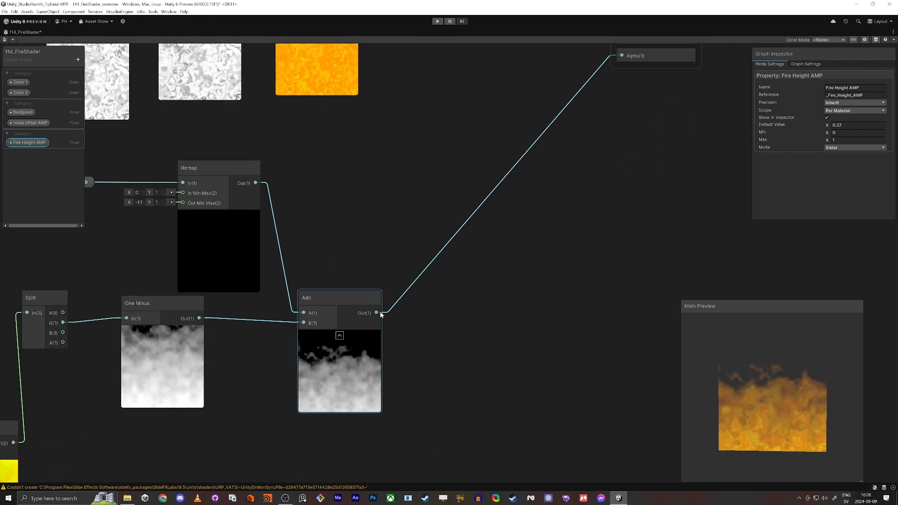
left_click_drag(376, 312, 486, 305)
type("remap")
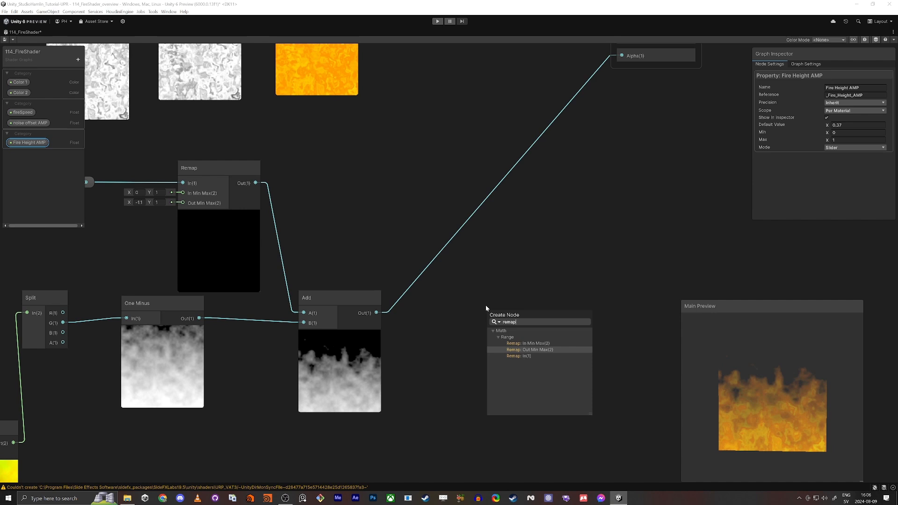
key("Down")
key("Return")
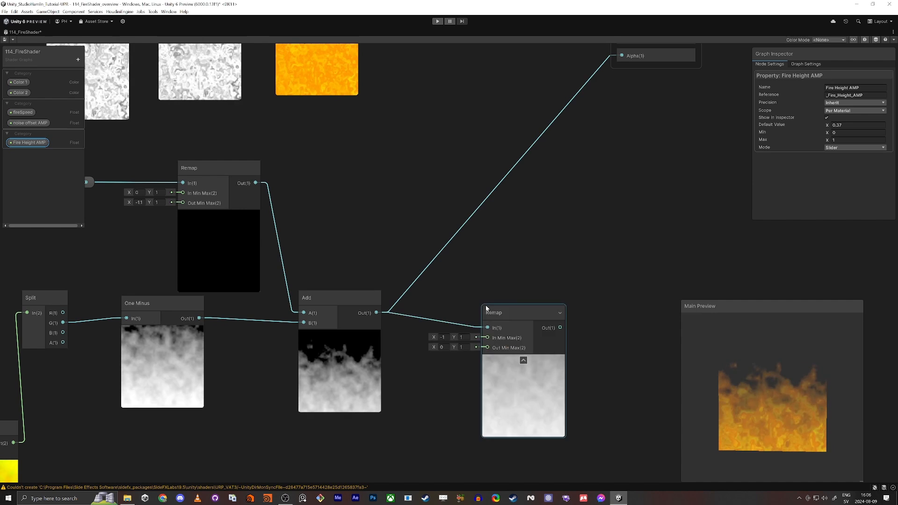
- Set the new Remap's In Min to 0 and connect its output to the Fragment Alpha
scroll(572, 294, "down", 2)
middle_click_drag(572, 294, 543, 327)
left_click_drag(512, 346, 491, 332)
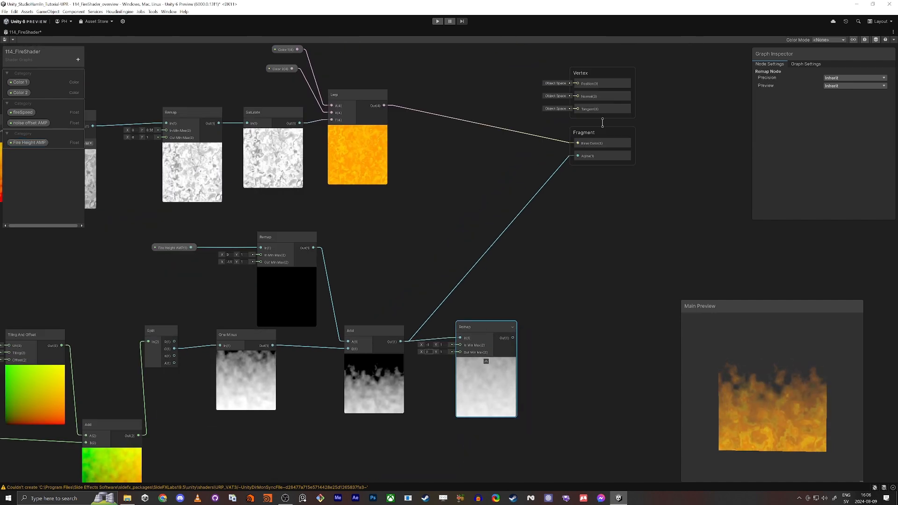
left_click_drag(425, 345, 453, 347)
type("0")
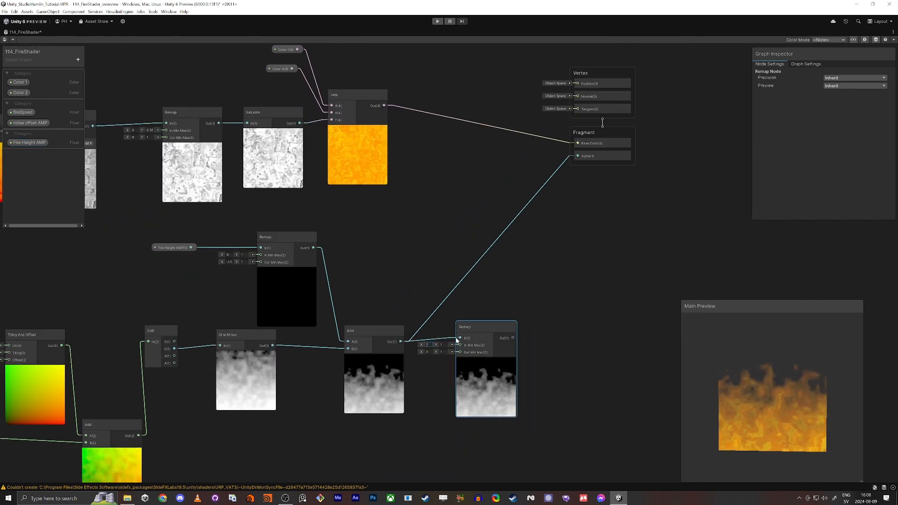
left_click_drag(513, 337, 578, 156)
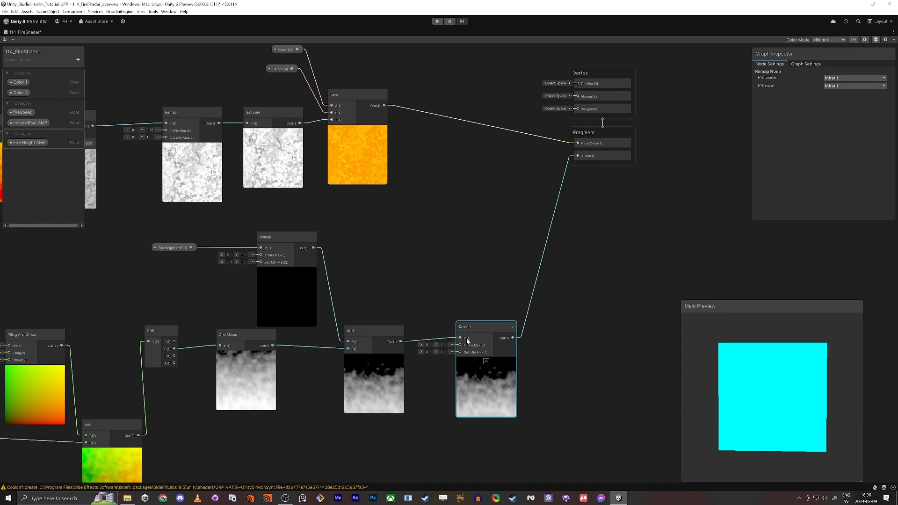
- Align the second Remap node with the alpha Add node and set its In Min Max to 0.04 and 0.55
scroll(481, 389, "up", 3)
scroll(340, 355, "down", 1)
middle_click_drag(339, 352, 344, 331)
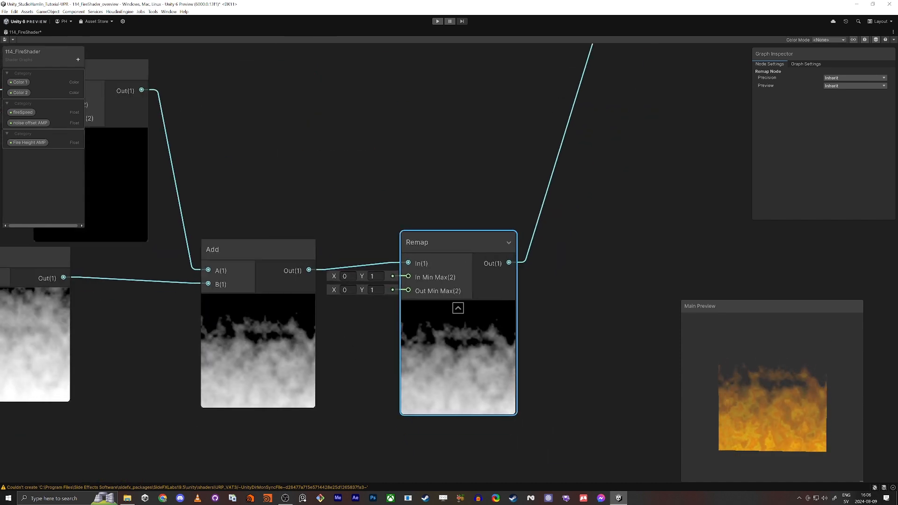
left_click_drag(465, 240, 469, 247)
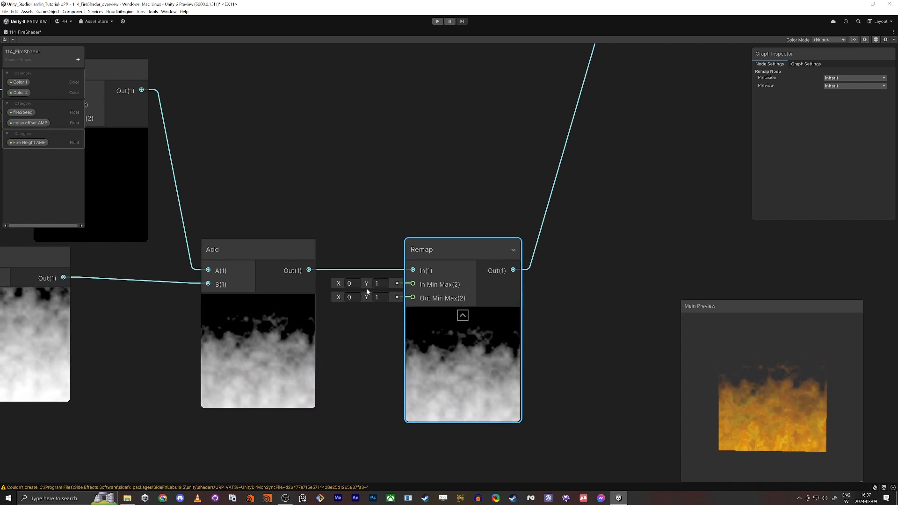
left_click_drag(368, 284, 361, 281)
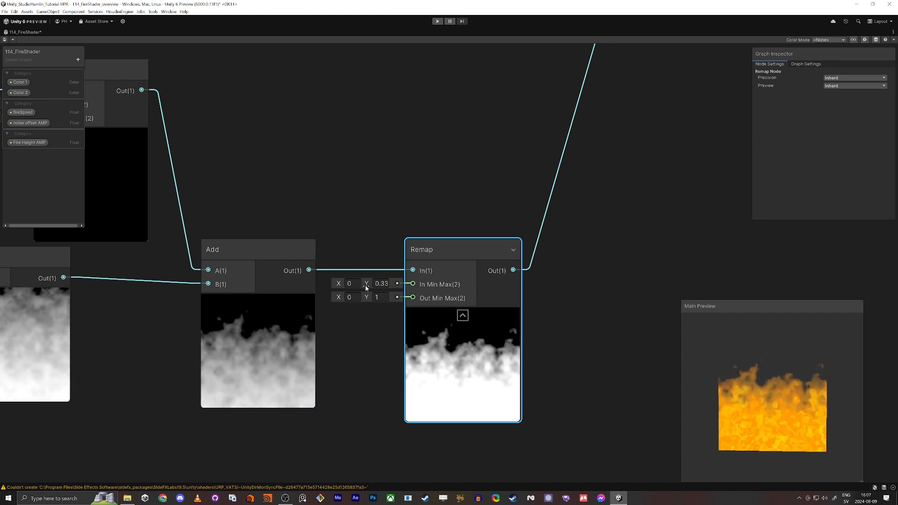
left_click_drag(366, 284, 368, 287)
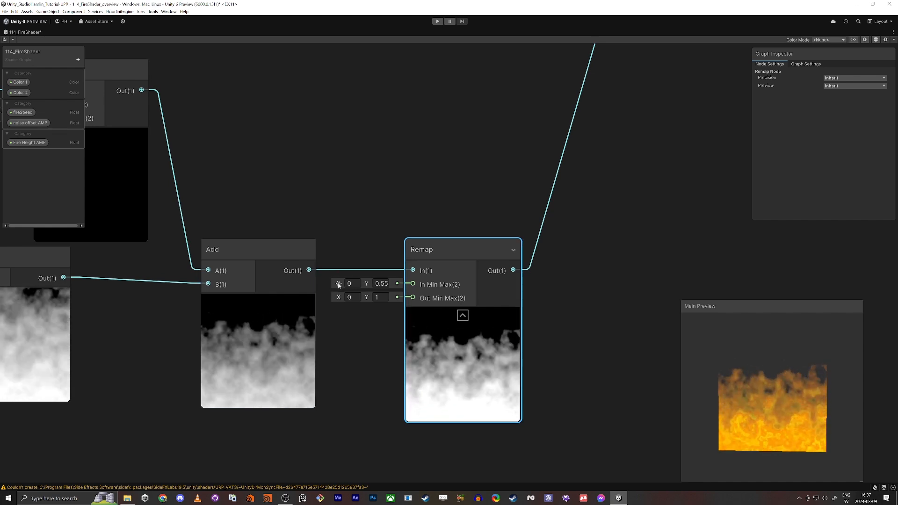
left_click_drag(335, 284, 342, 286)
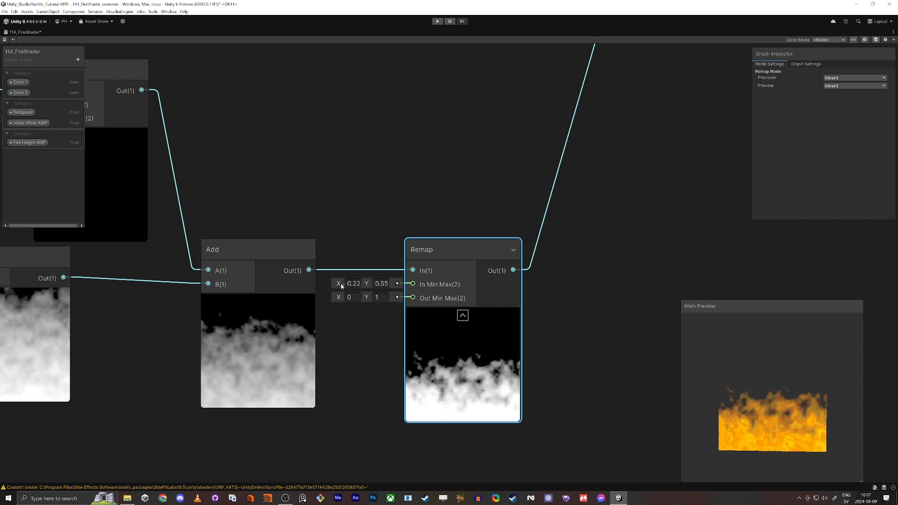
left_click_drag(341, 285, 340, 286)
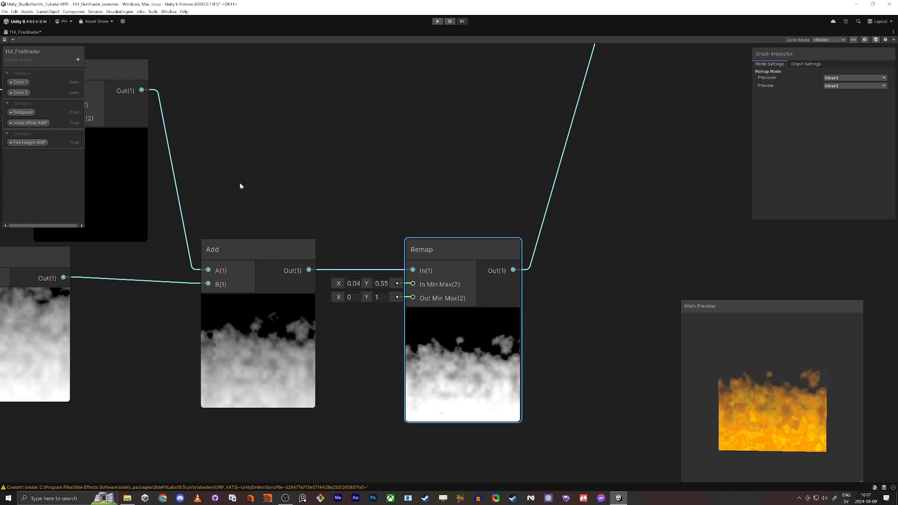
- Add a Float property named Fire Height Opacity, move it into the category below Fire Height AMP, and set its mode to Slider
left_click(78, 60)
left_click(93, 74)
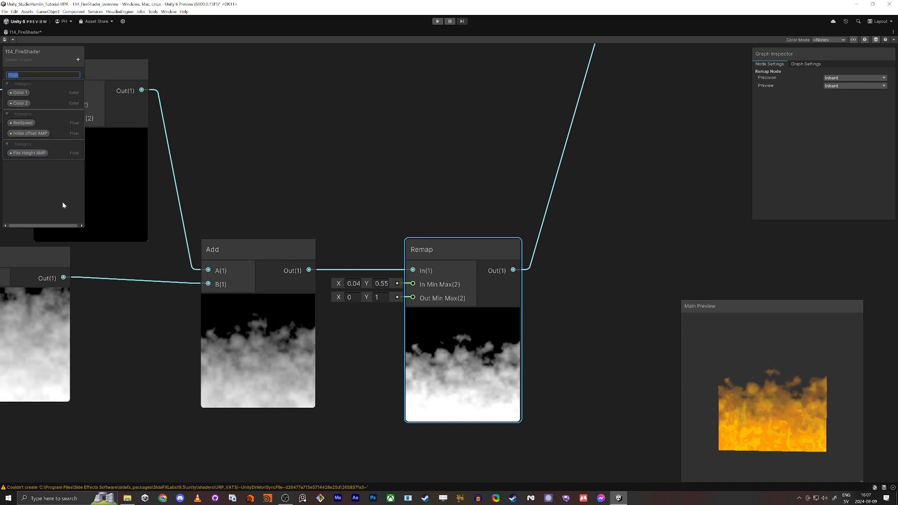
type("Fire He")
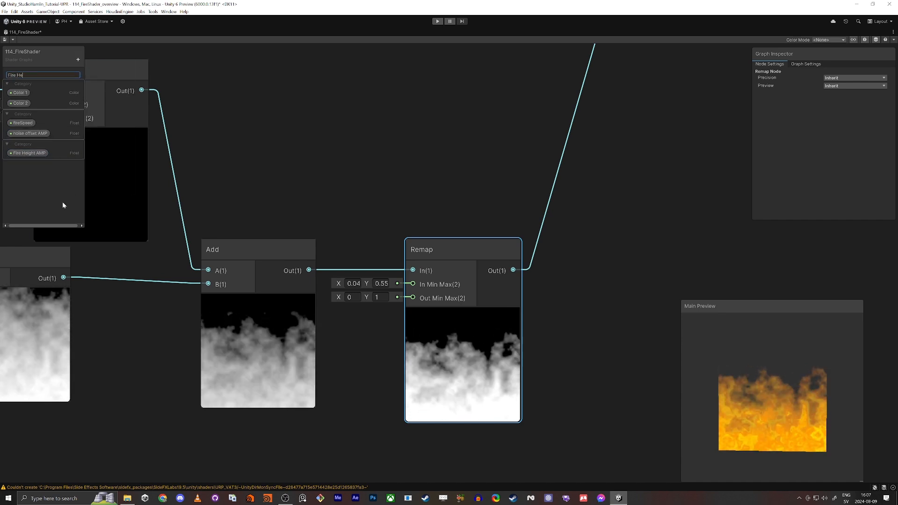
type("ight Opacity")
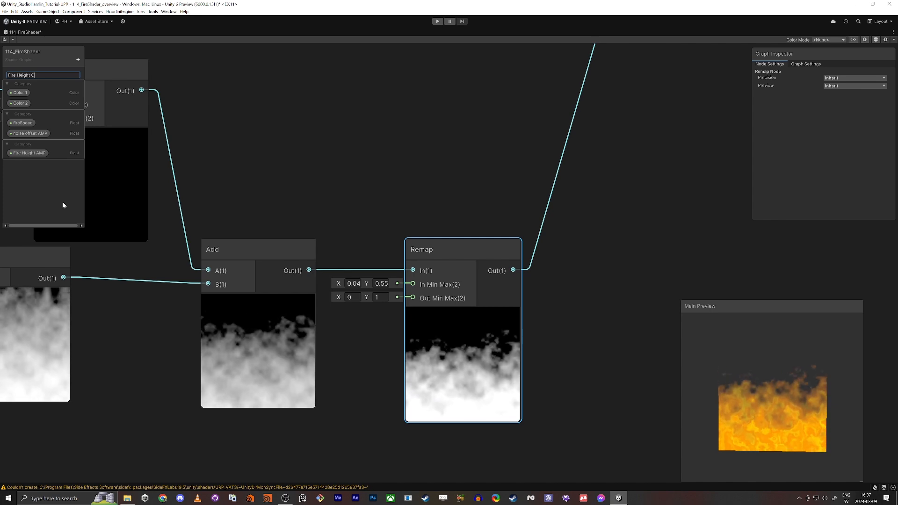
key("Return")
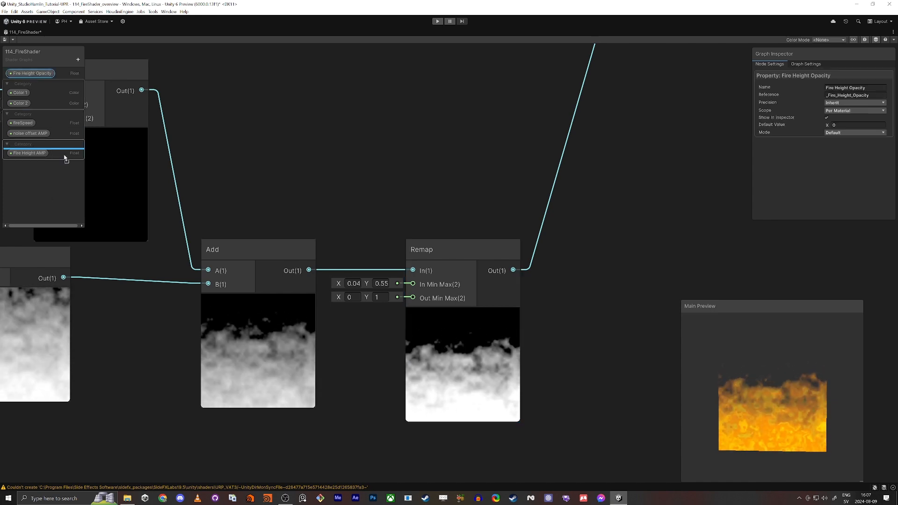
left_click_drag(58, 163, 57, 156)
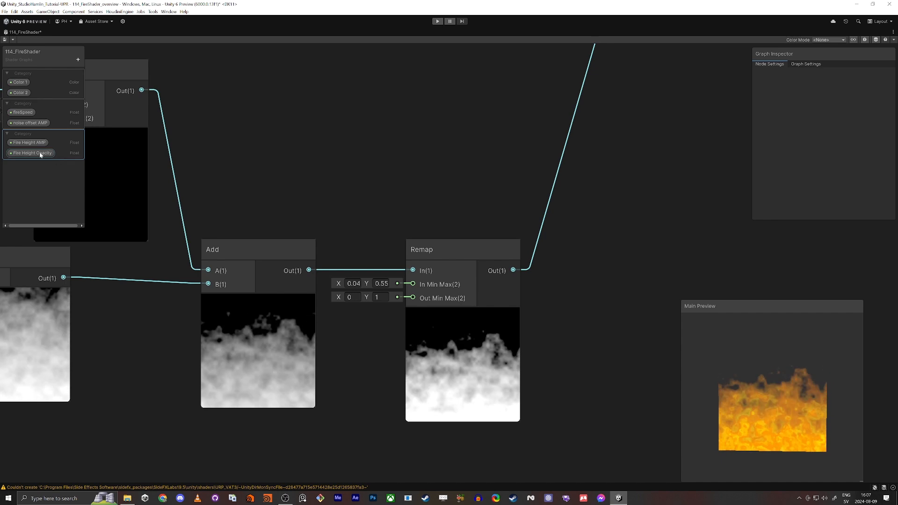
left_click(835, 133)
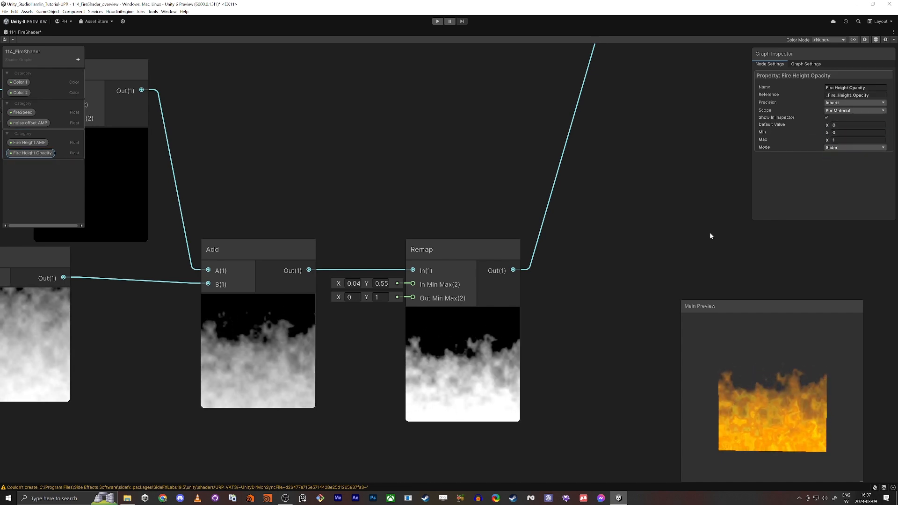
- Place the Fire Height Opacity property in the graph and create a Multiply node fed by the second Remap's output
middle_click_drag(709, 235, 513, 242)
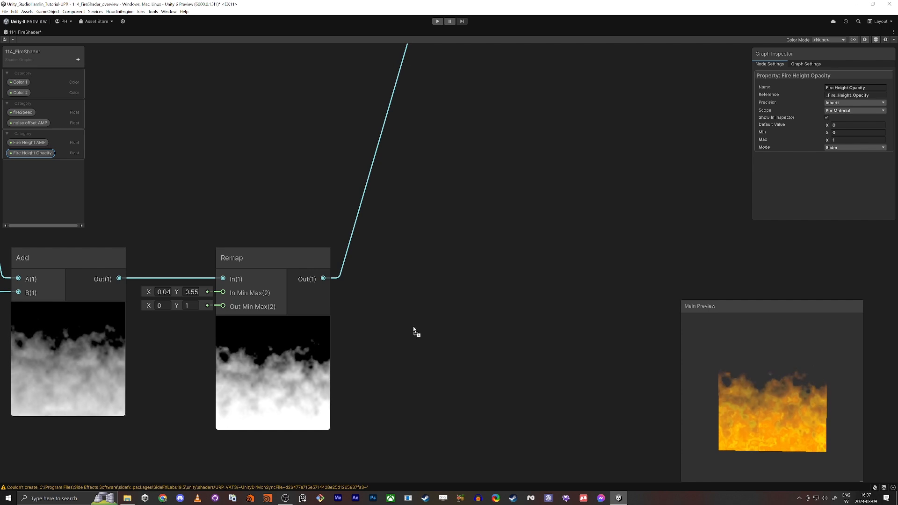
left_click_drag(458, 237, 459, 238)
type("multiply")
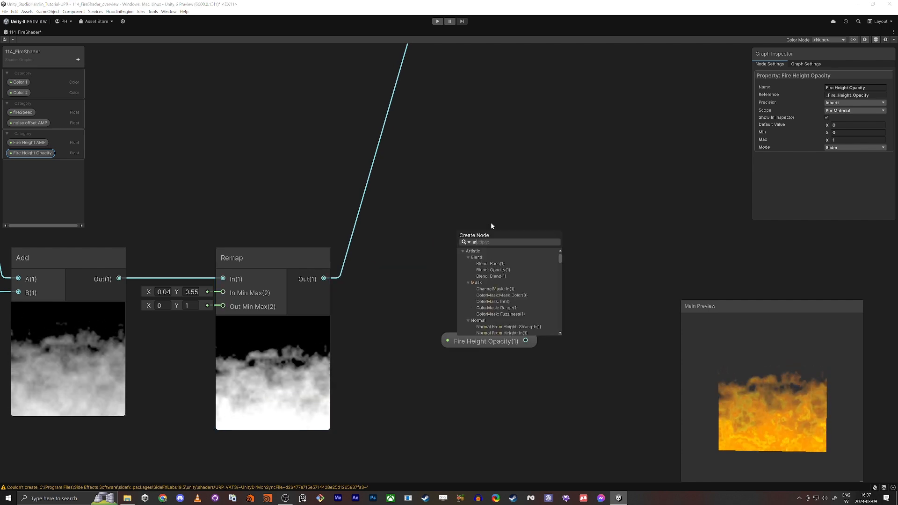
key("Return")
left_click(438, 252)
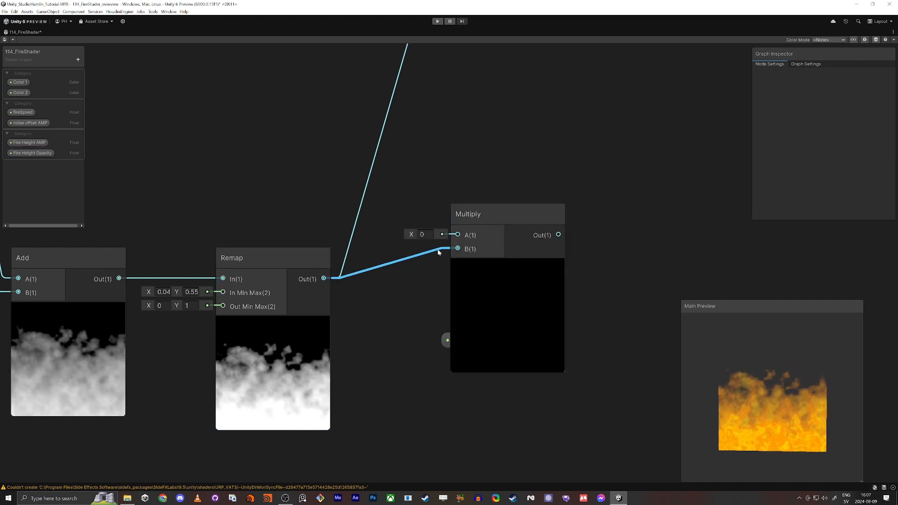
- Connect Fire Height Opacity to the Multiply's B input and the Multiply output to the Fragment Alpha, arranging the nodes beside the Remap
left_click_drag(470, 215, 533, 203)
left_click_drag(474, 338, 419, 340)
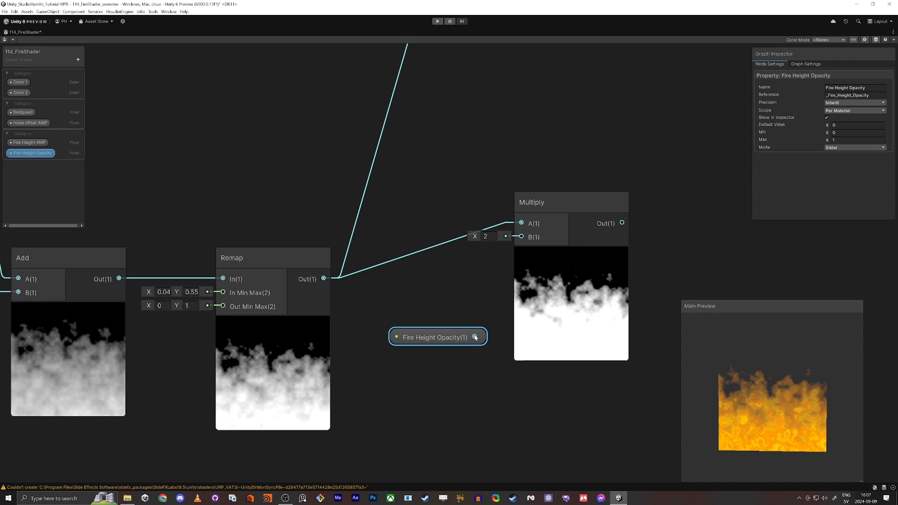
left_click_drag(520, 244, 521, 239)
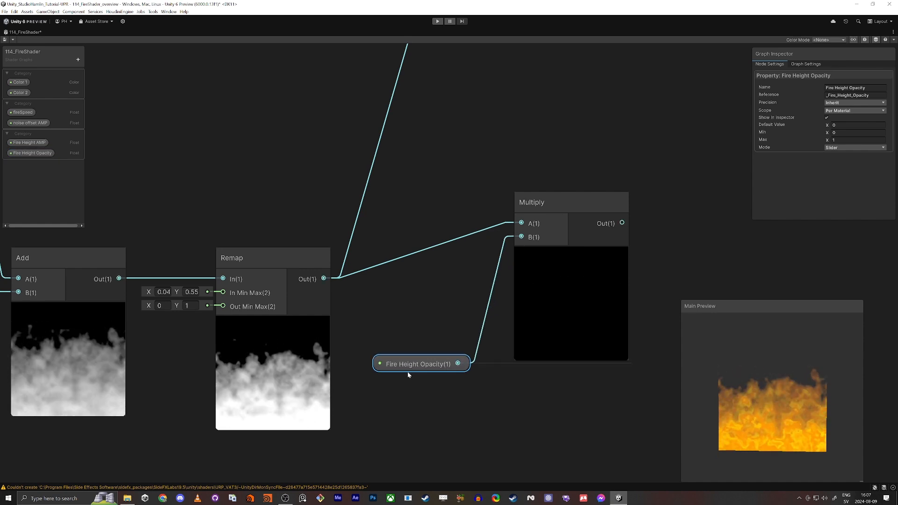
left_click_drag(553, 201, 407, 259)
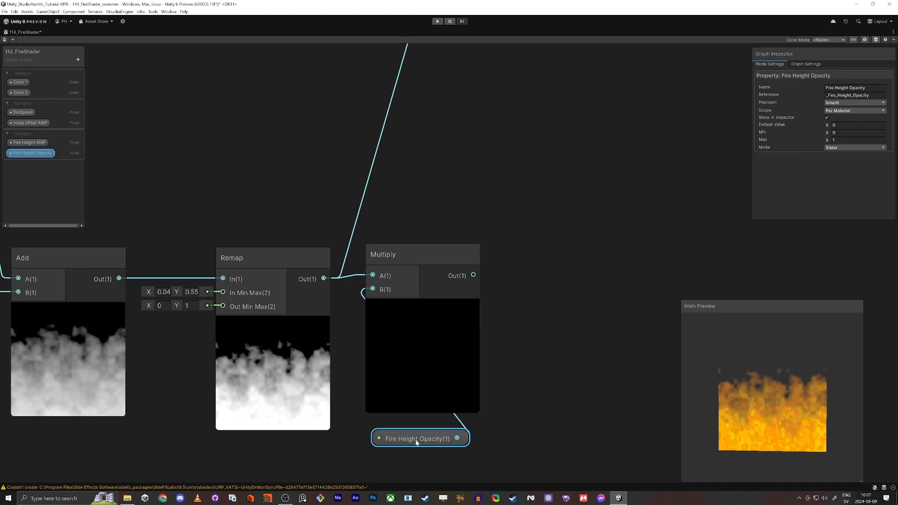
left_click_drag(416, 442, 416, 228)
scroll(444, 201, "down", 3)
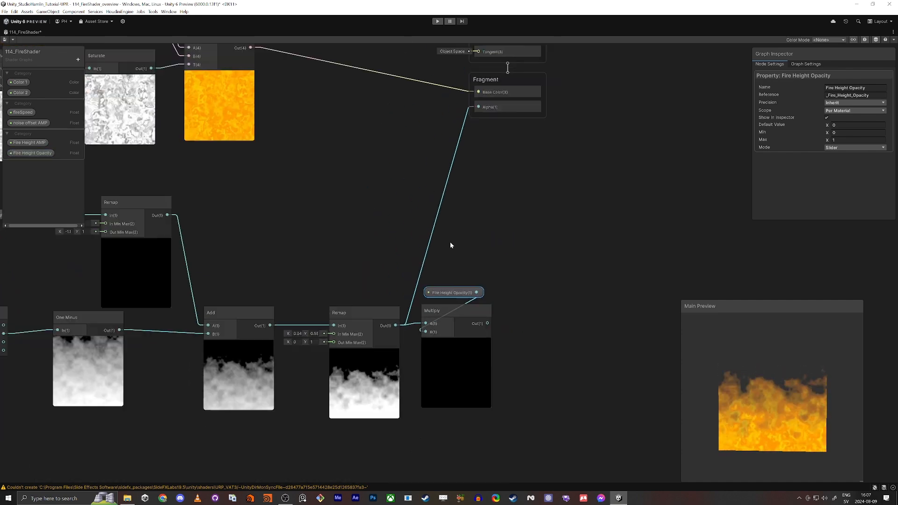
left_click_drag(411, 308, 488, 323)
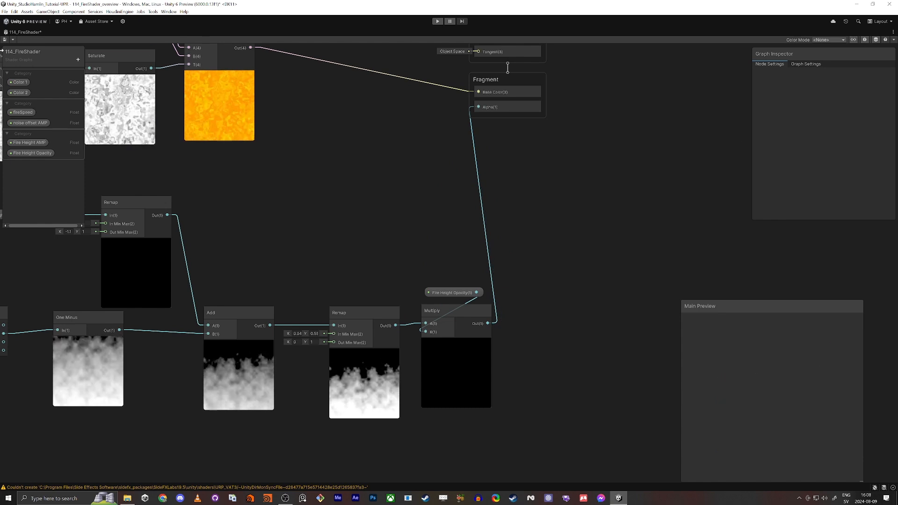
- Set the Fire Height Opacity property's default value to 0.38 and save the shader graph
left_click(47, 153)
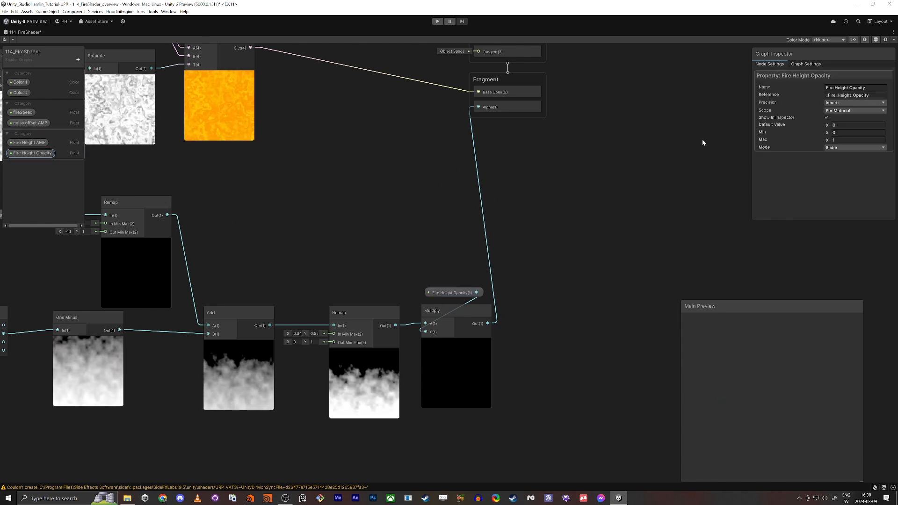
left_click_drag(829, 127, 832, 127)
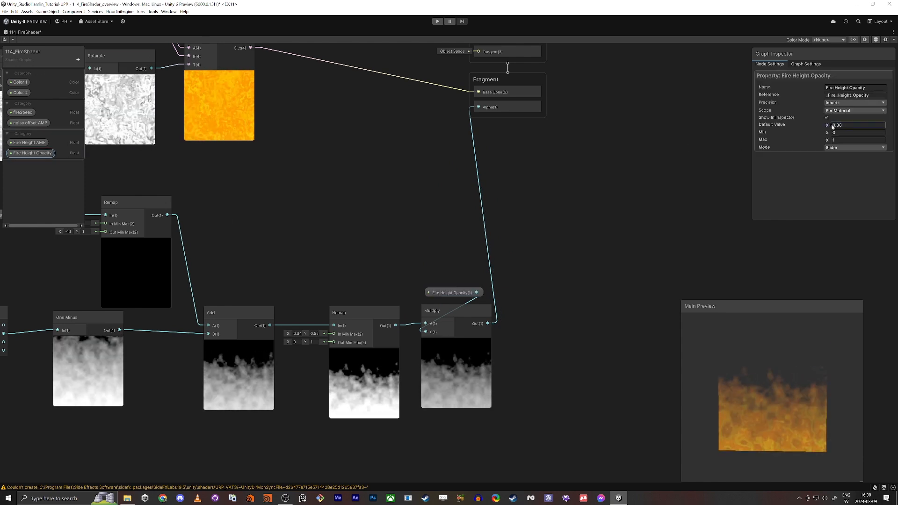
left_click(5, 40)
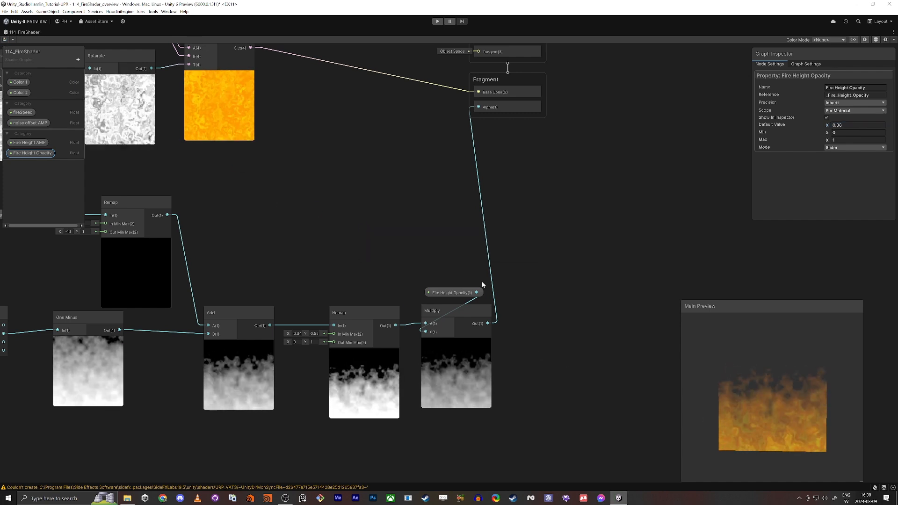
left_click(316, 193)
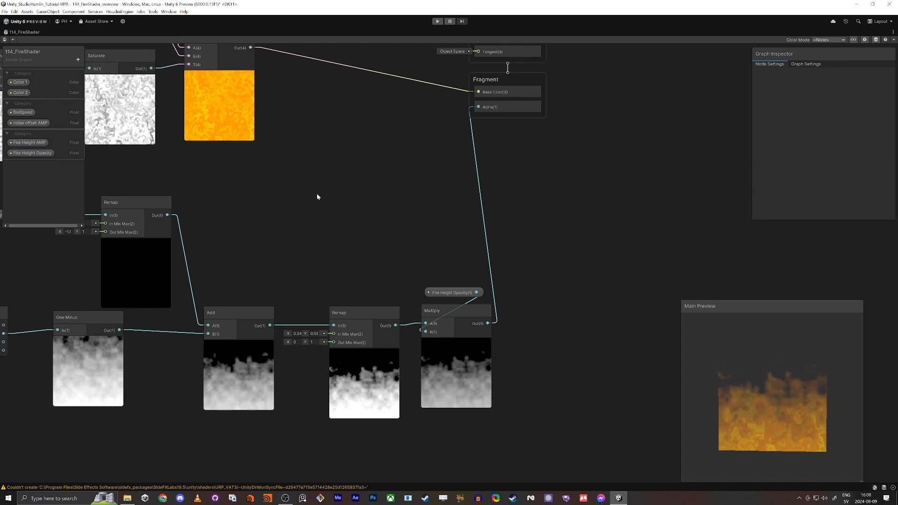
- In the Scene view, set the 114_FireShader material's Fire Height Opacity to 1 and its Fire Height AMP to 0.183
key("shift+space")
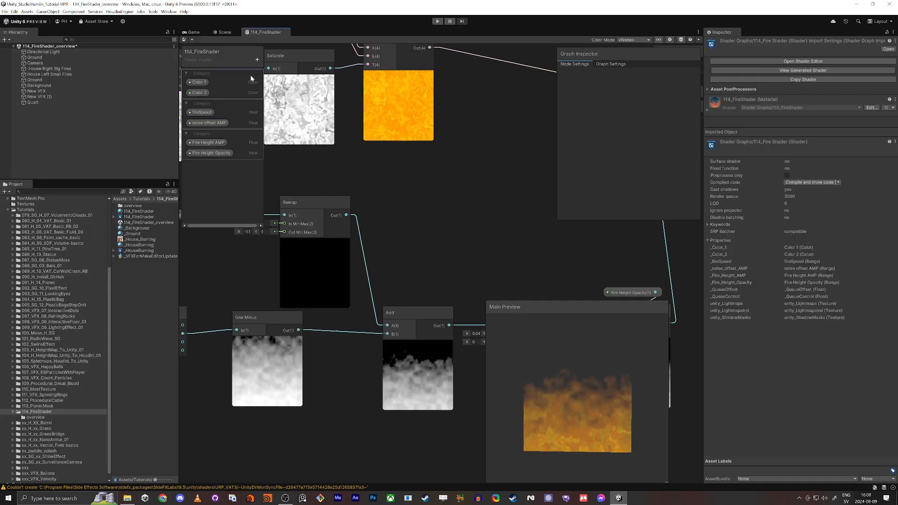
left_click(219, 32)
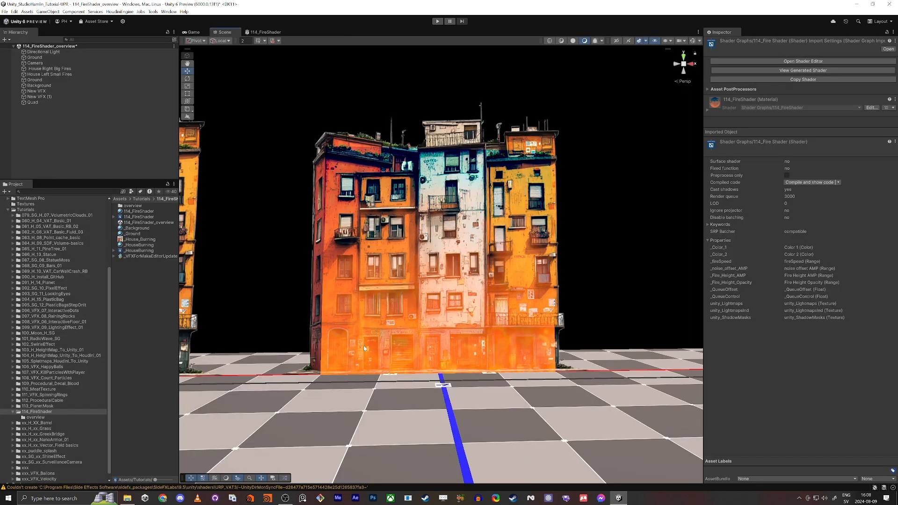
right_click_drag(450, 260, 434, 277)
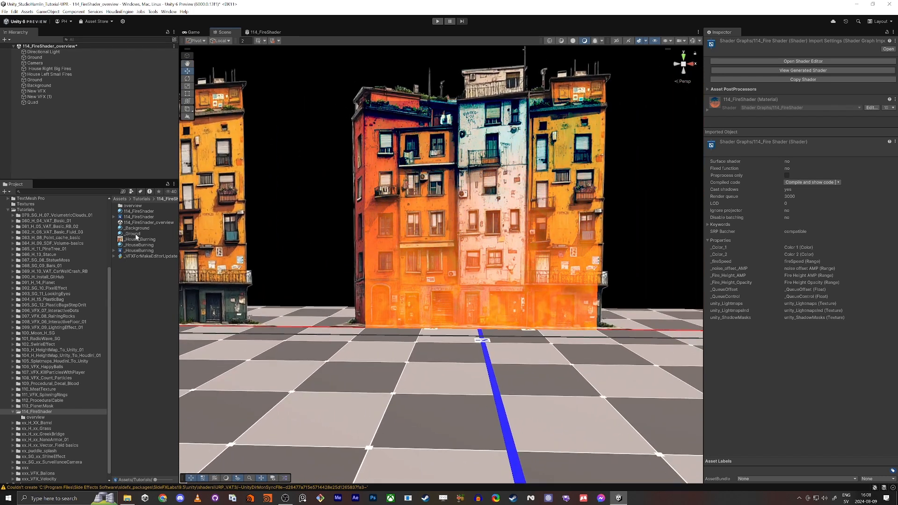
left_click(136, 211)
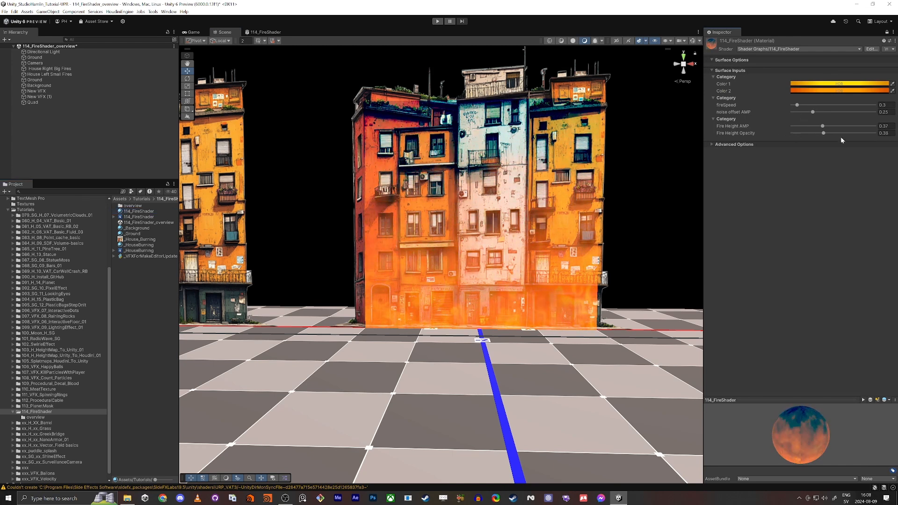
left_click_drag(824, 133, 877, 133)
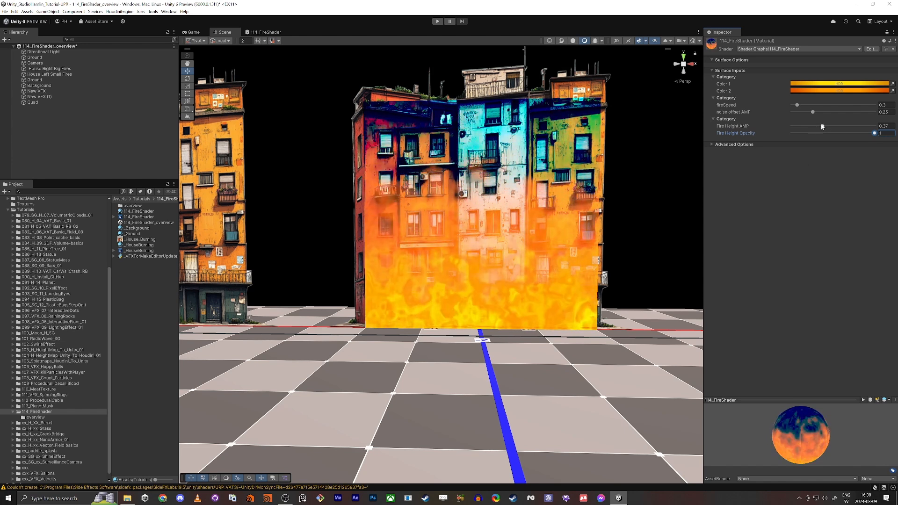
left_click_drag(822, 126, 803, 136)
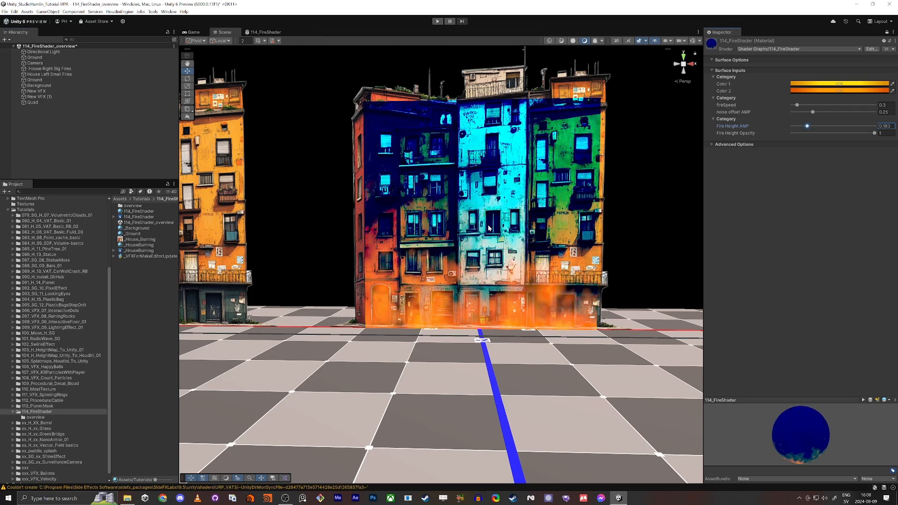
- Return to the 114_FireShader graph and create a Saturate node beside the Fire Height Opacity Multiply node
left_click(270, 32)
scroll(346, 197, "down", 4)
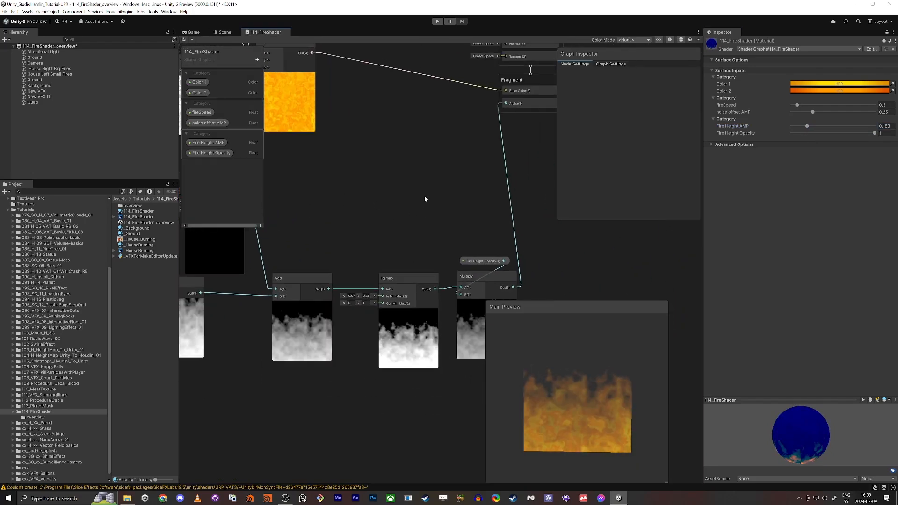
middle_click_drag(425, 198, 311, 239)
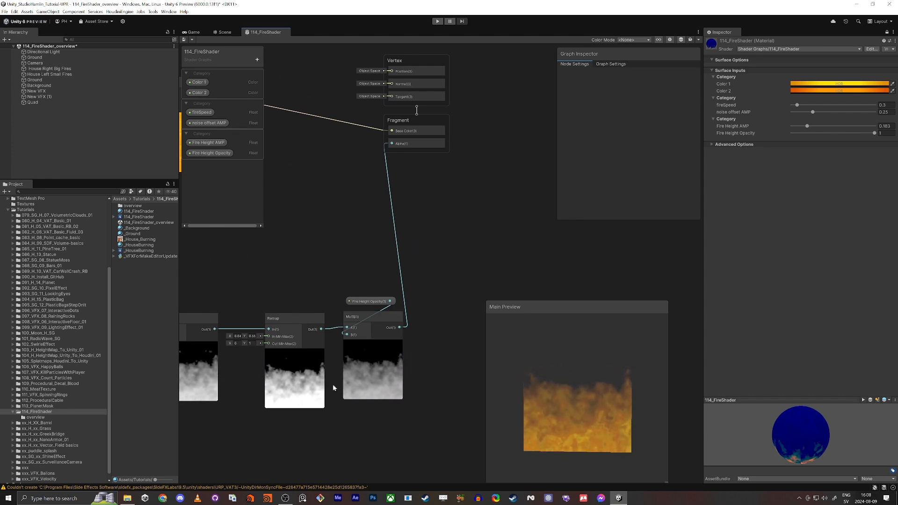
middle_click_drag(245, 424, 273, 411)
scroll(306, 353, "up", 5)
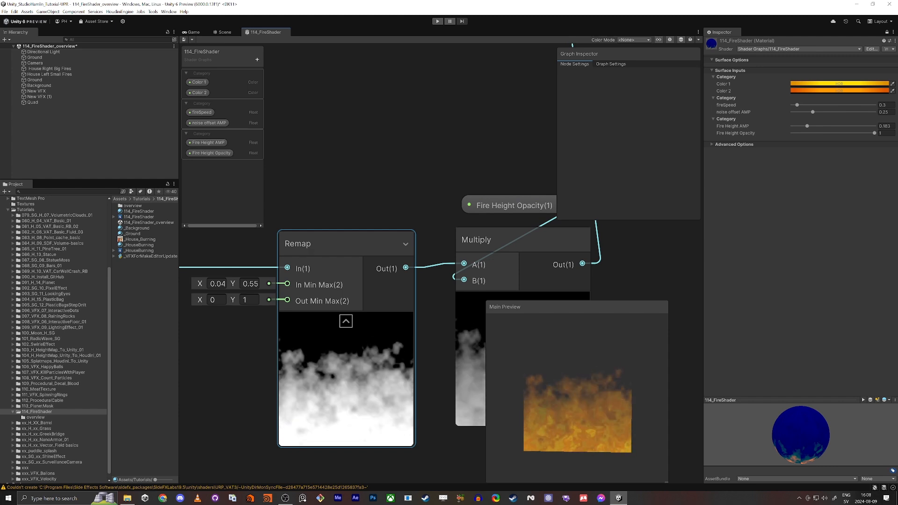
scroll(297, 295, "down", 3)
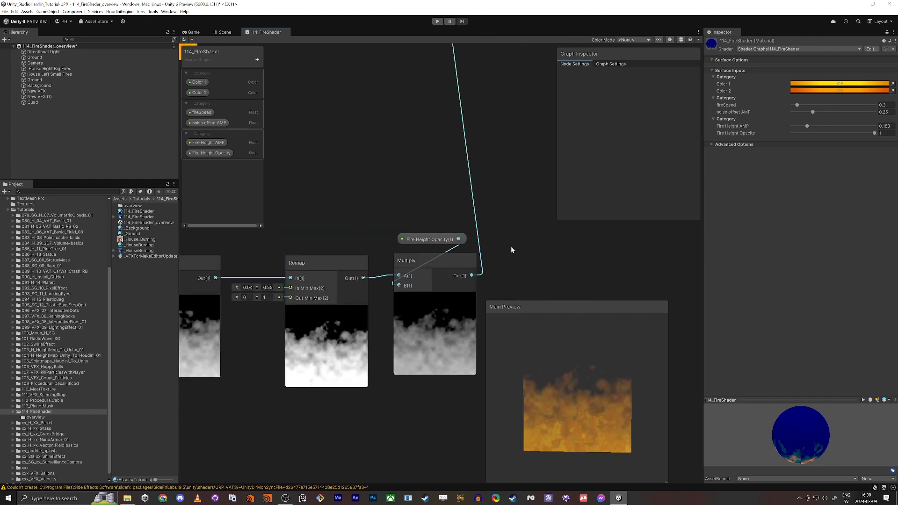
key("space")
type("sat")
key("Return")
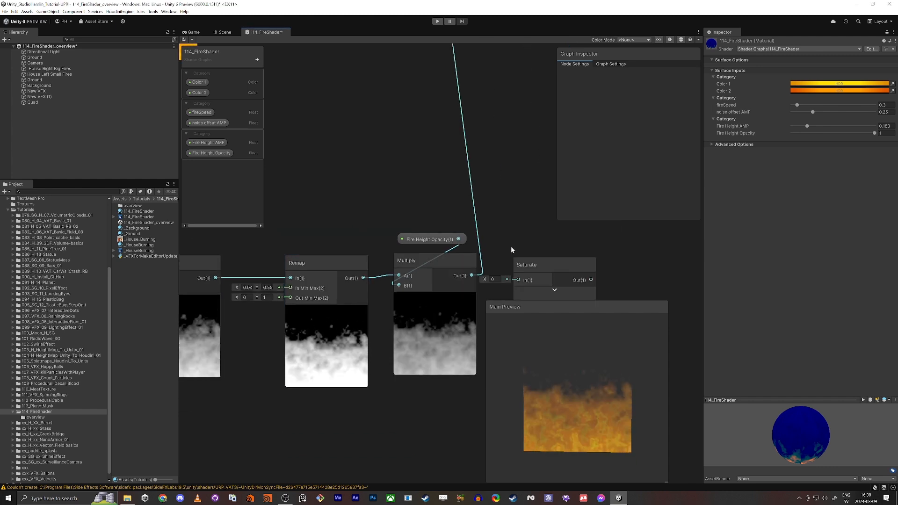
- Route the Remap output through the Saturate node into the Multiply's A input, arranging Saturate between them and Fire Height Opacity above the Multiply
middle_click_drag(524, 265, 505, 213)
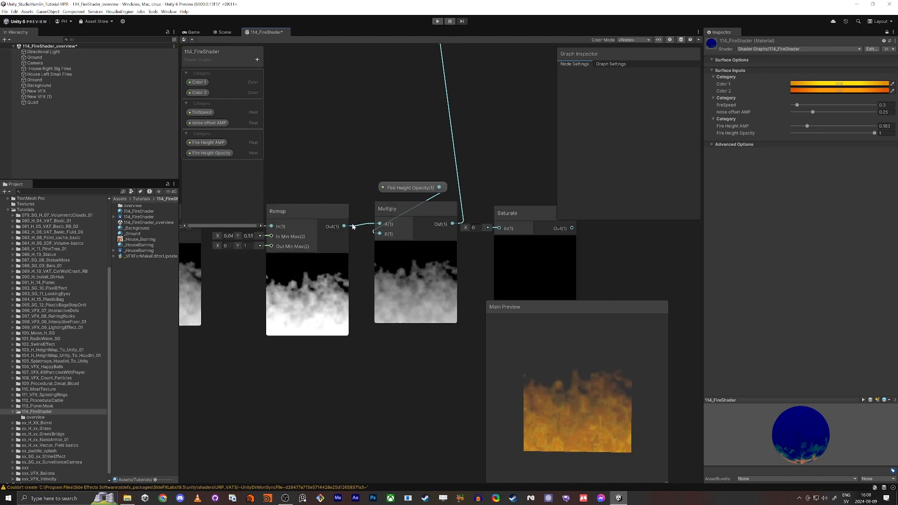
left_click_drag(502, 228, 500, 228)
left_click_drag(516, 210, 322, 86)
left_click_drag(396, 162, 427, 232)
key("shift+space")
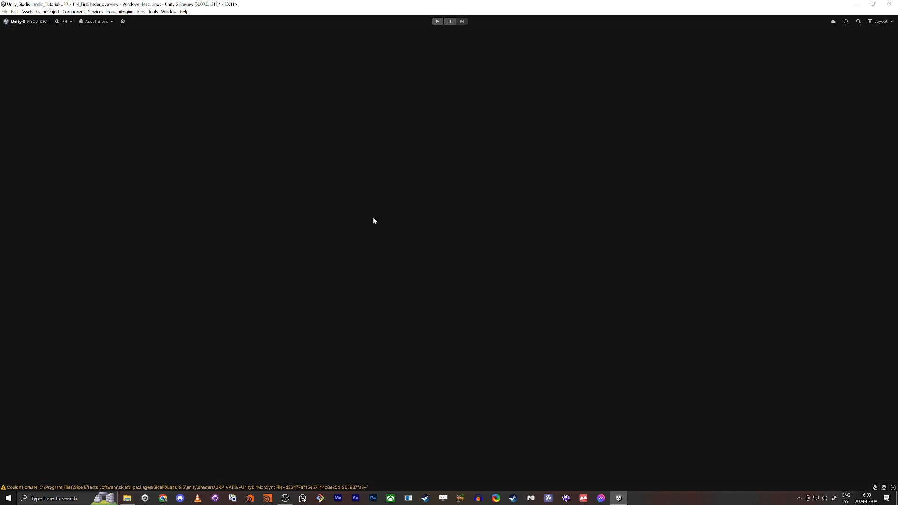
left_click_drag(363, 298, 479, 315)
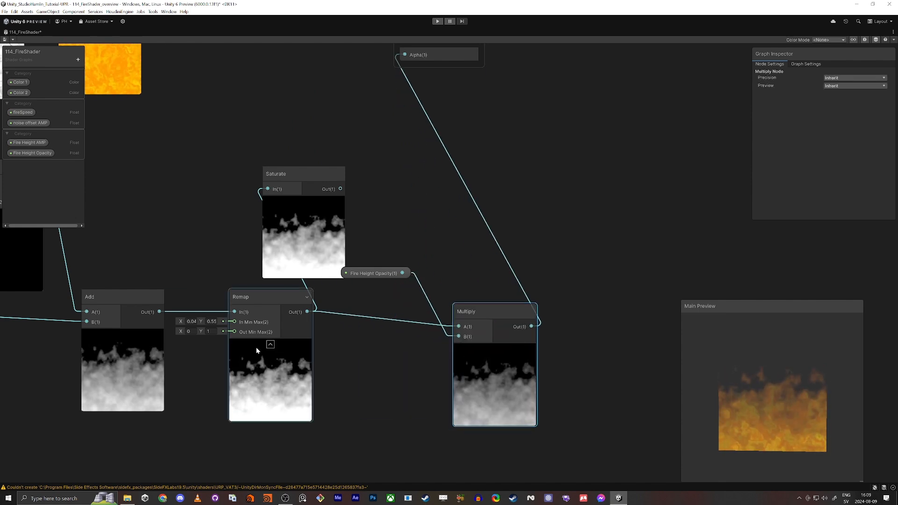
left_click_drag(385, 274, 495, 290)
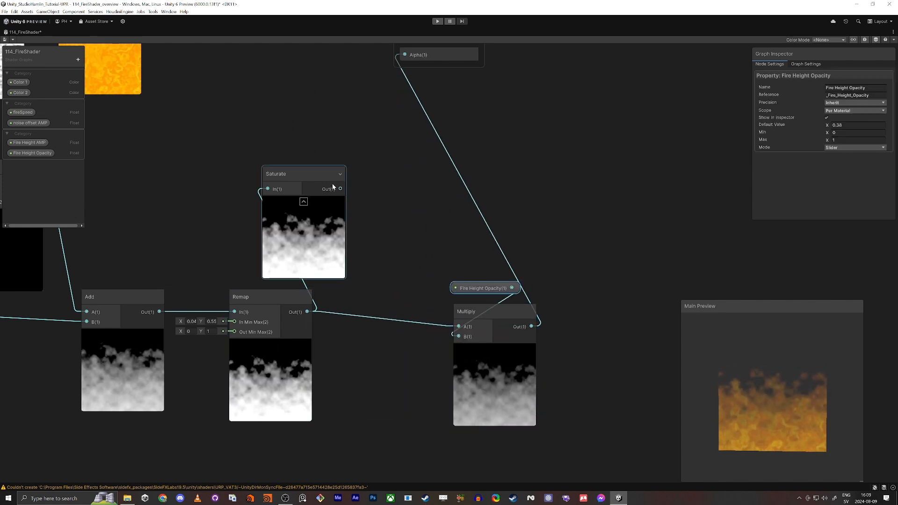
left_click_drag(340, 189, 459, 327)
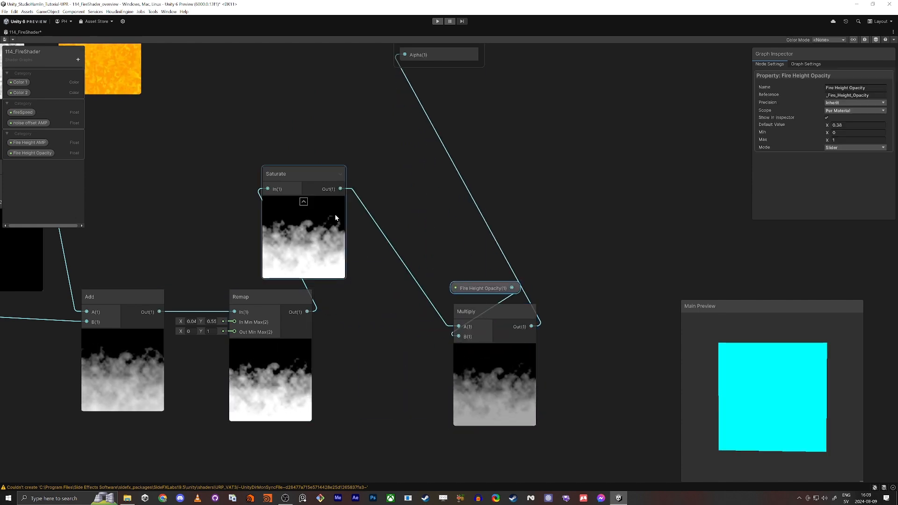
left_click_drag(302, 176, 385, 306)
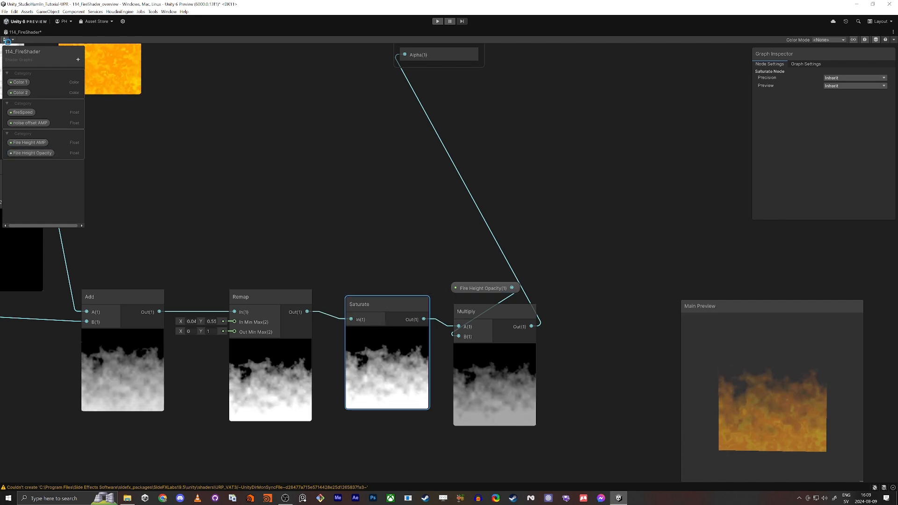
- Move the Fire Height AMP, its Remap, the Add node and the final alpha nodes closer to the One Minus node, and save the shader graph
middle_click_drag(229, 210, 428, 215)
scroll(430, 215, "down", 5)
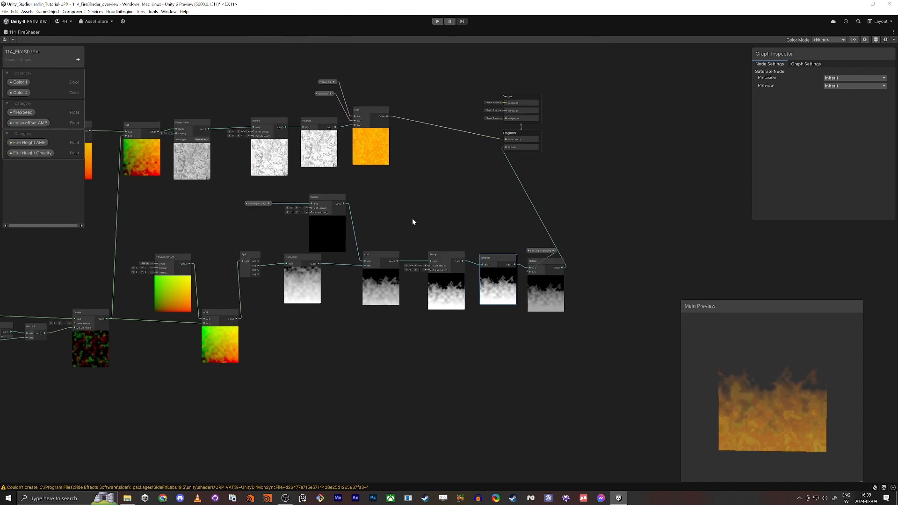
scroll(412, 218, "down", 2)
scroll(388, 246, "up", 4)
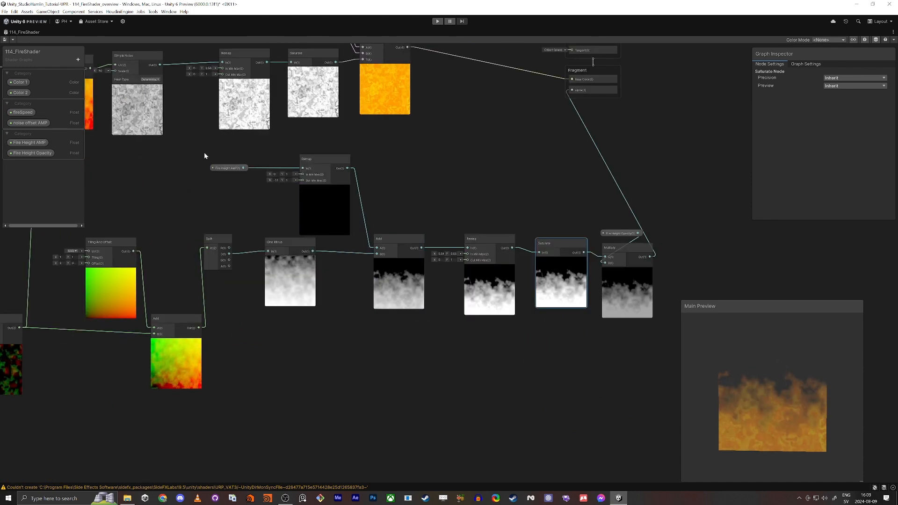
left_click_drag(209, 155, 339, 189)
left_click_drag(330, 158, 291, 157)
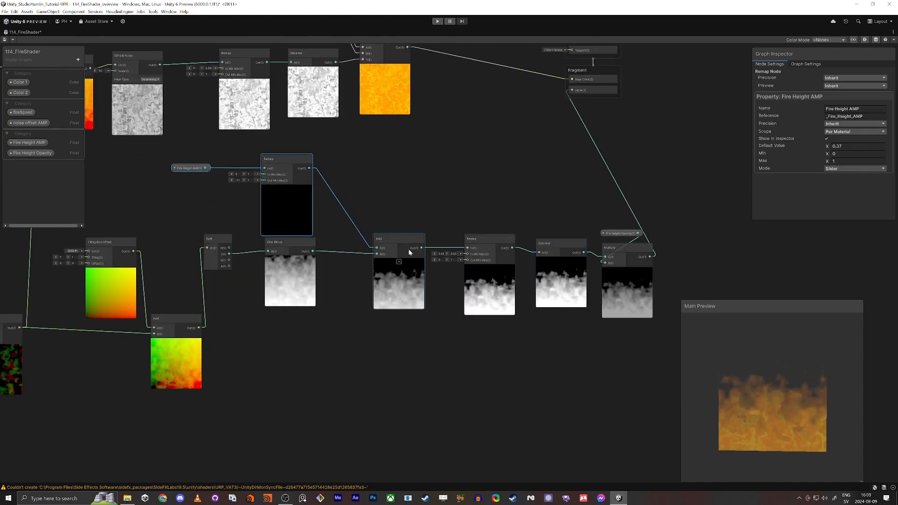
left_click_drag(402, 242, 350, 239)
left_click_drag(469, 228, 656, 320)
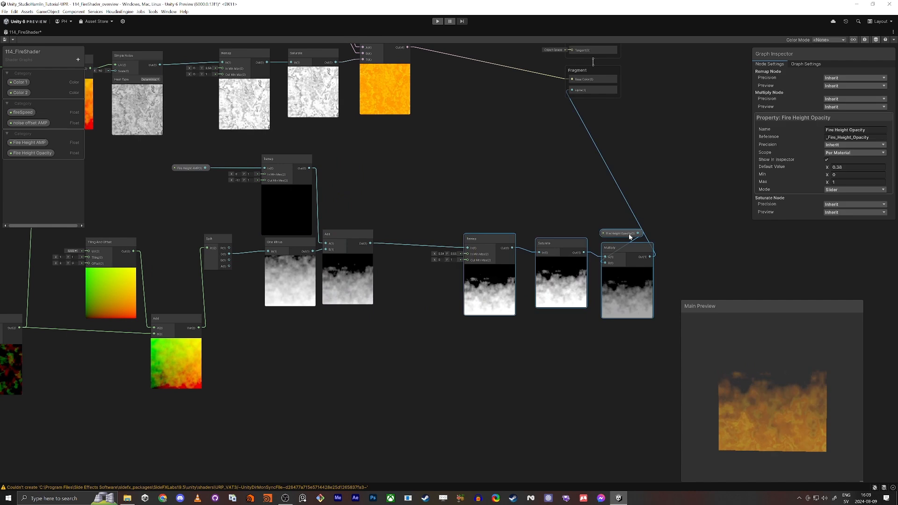
left_click_drag(611, 250, 566, 242)
left_click(490, 149)
scroll(500, 131, "up", 1)
middle_click_drag(501, 129, 484, 234)
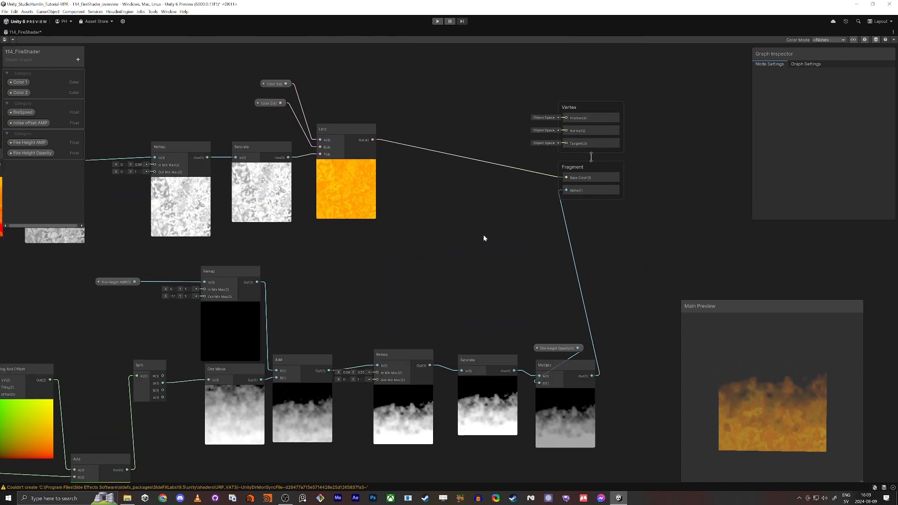
left_click(5, 39)
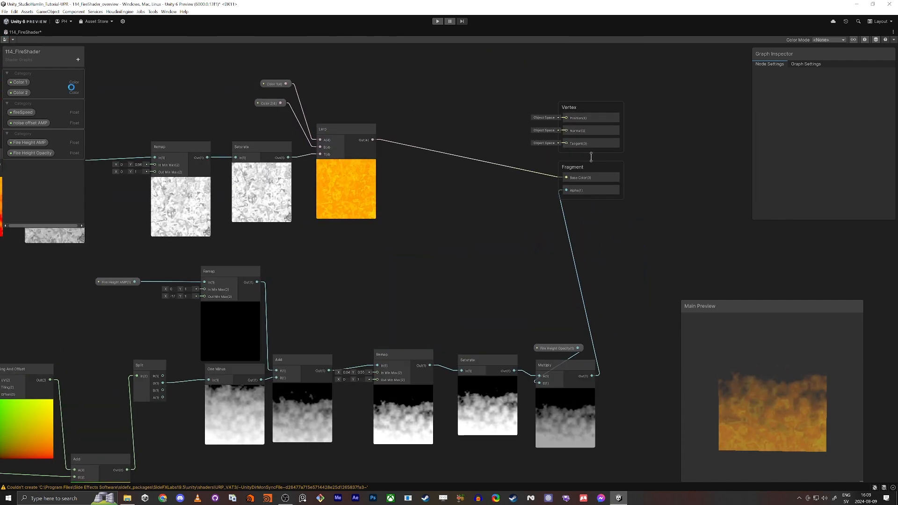
key("shift+space")
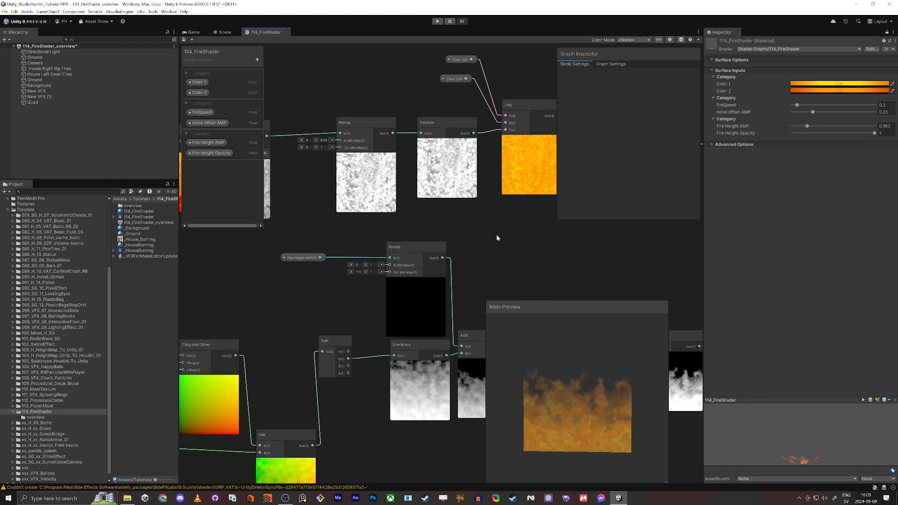
- In the Scene view, set the material's Fire Height AMP to 0.322 and noise offset AMP to 0.258, undoing a trial fireSpeed of 2.58
left_click(222, 32)
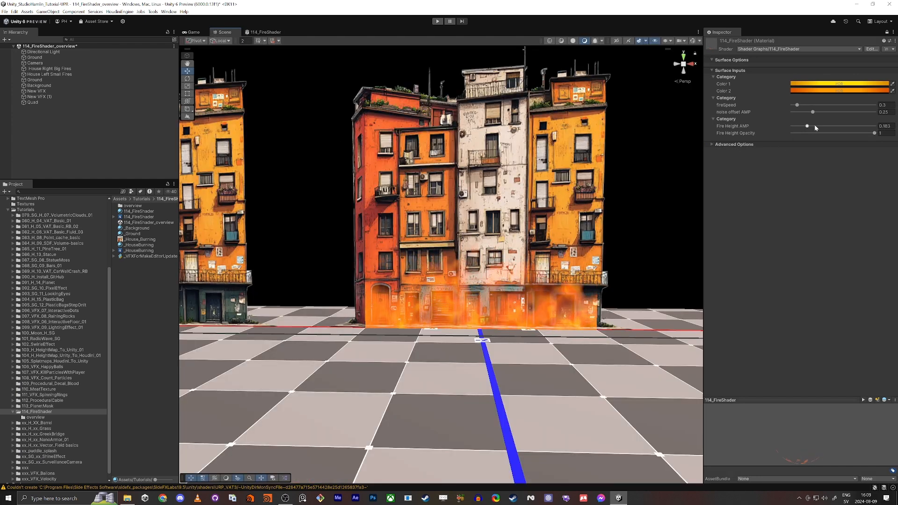
mouse_move(807, 126)
left_mouse_down()
mouse_move(832, 128)
mouse_move(821, 128)
mouse_move(842, 112)
mouse_move(862, 113)
mouse_move(798, 119)
mouse_move(813, 120)
left_mouse_up()
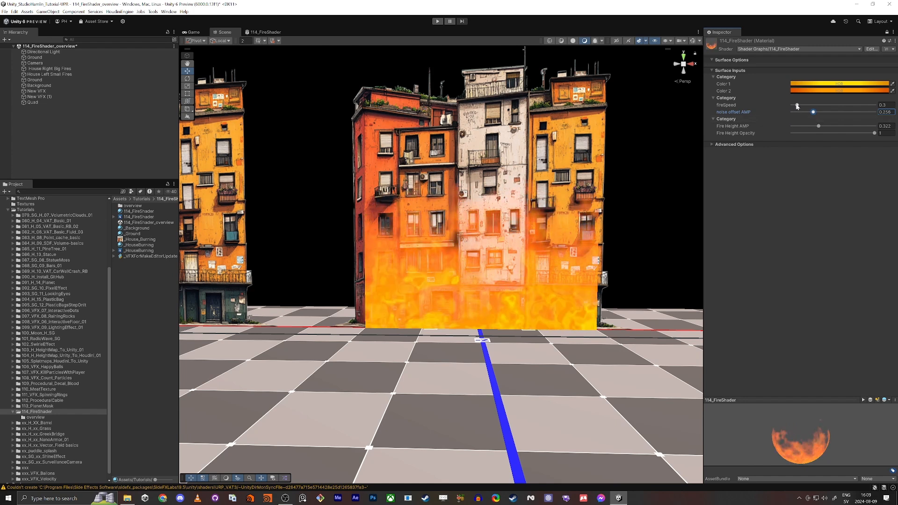
left_click(813, 105)
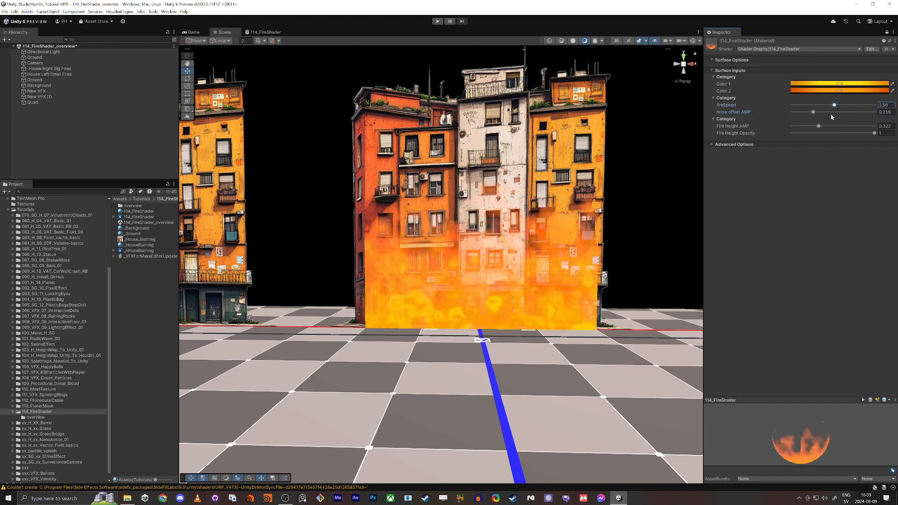
key("ctrl+z")
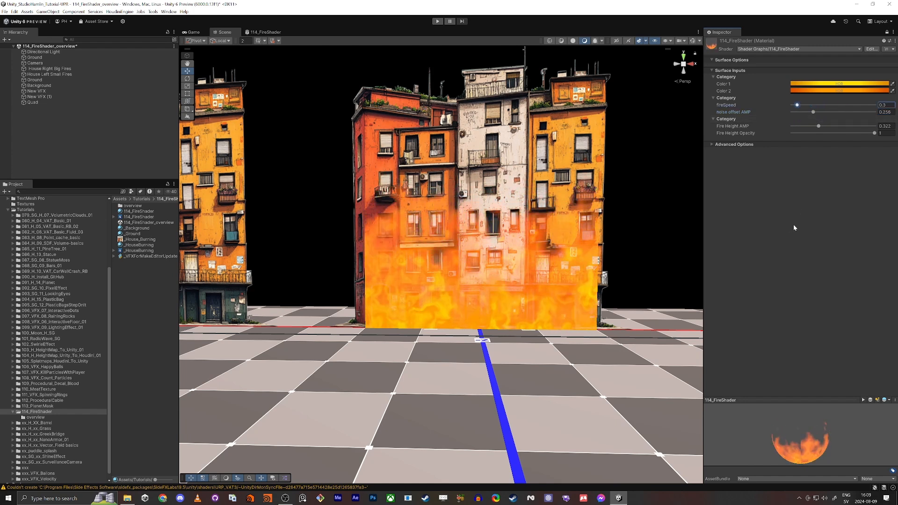